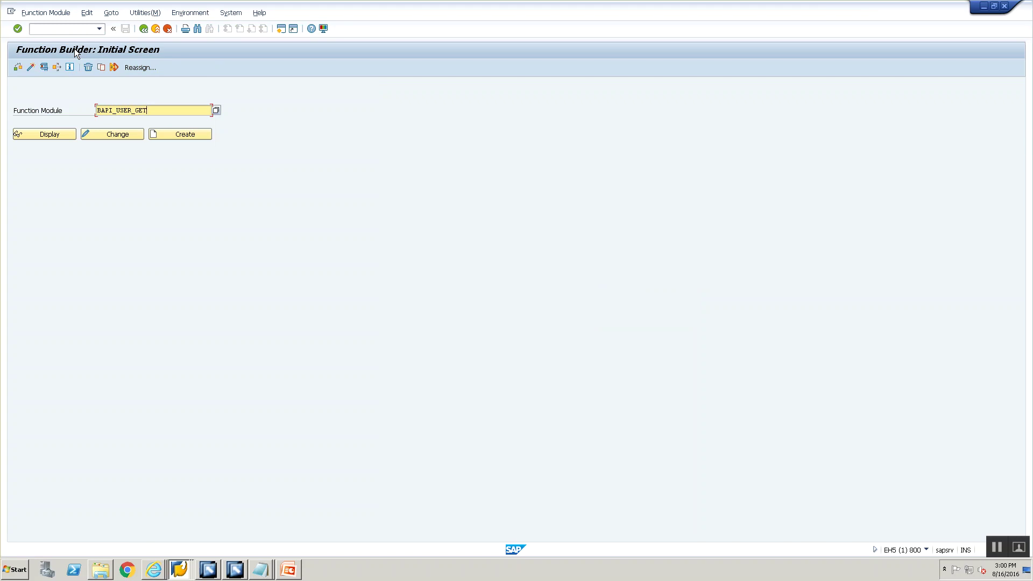
# Step: Test function module BAPI_USER_GET_DETAIL with USERNAME set to USERPI15
pyautogui.write('IL')
pyautogui.press('Return')
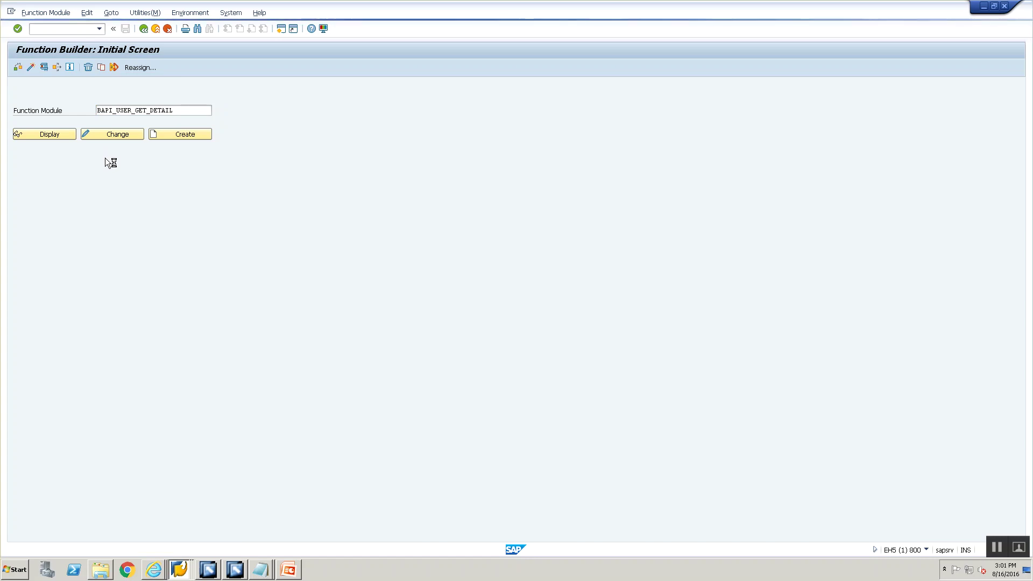
pyautogui.click(143, 164)
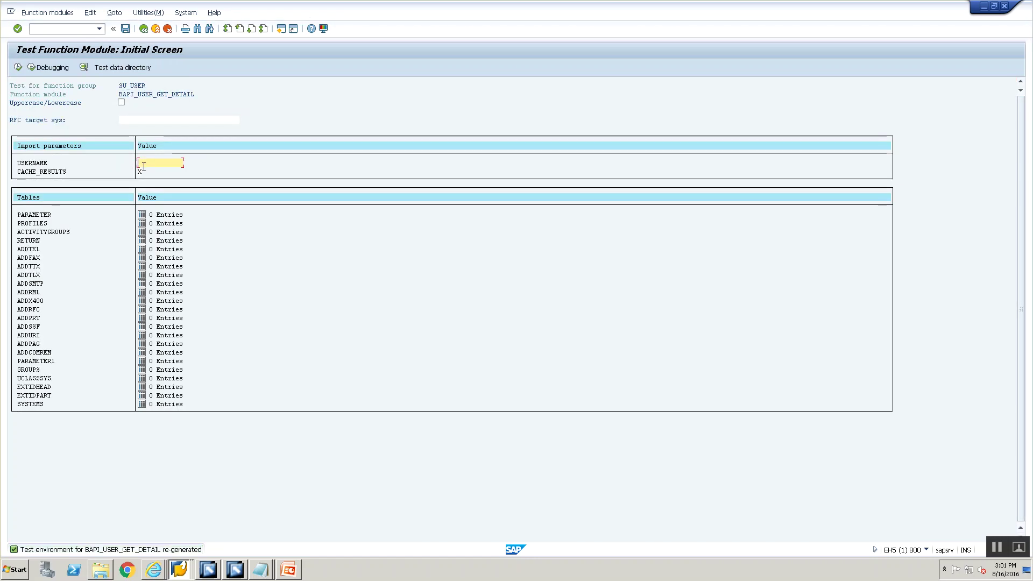
pyautogui.write('USERPI15')
pyautogui.click(17, 67)
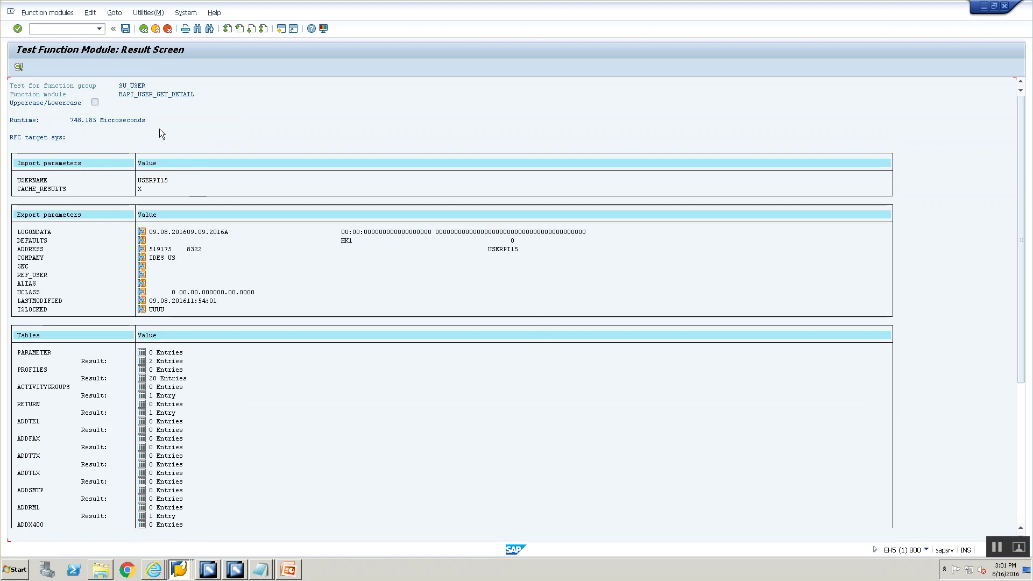
# Step: Return to the test input screen and run the function module with USERNAME set to USERPI15AA
pyautogui.click(144, 28)
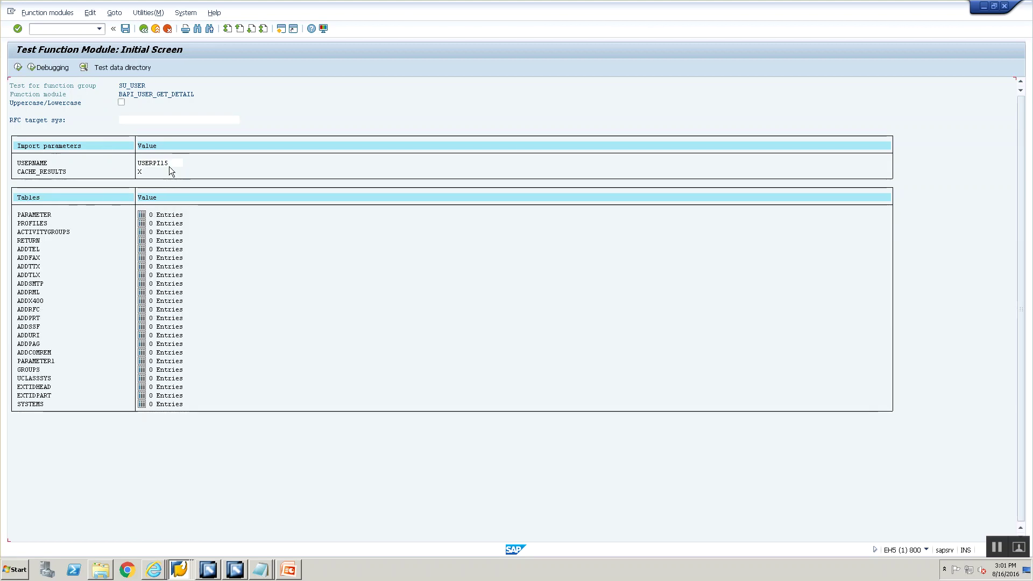
pyautogui.click(170, 164)
pyautogui.write('AA')
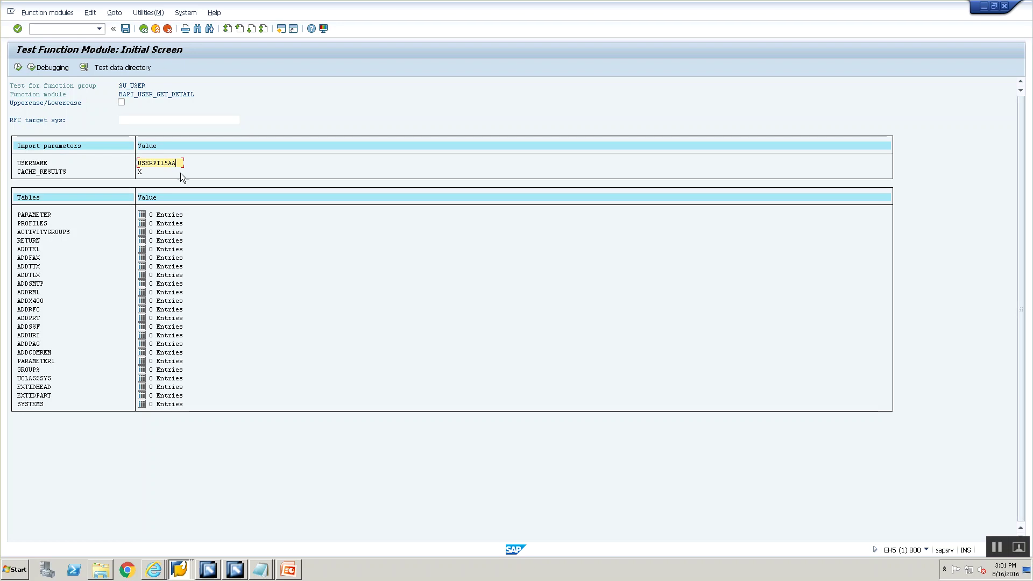
pyautogui.click(22, 66)
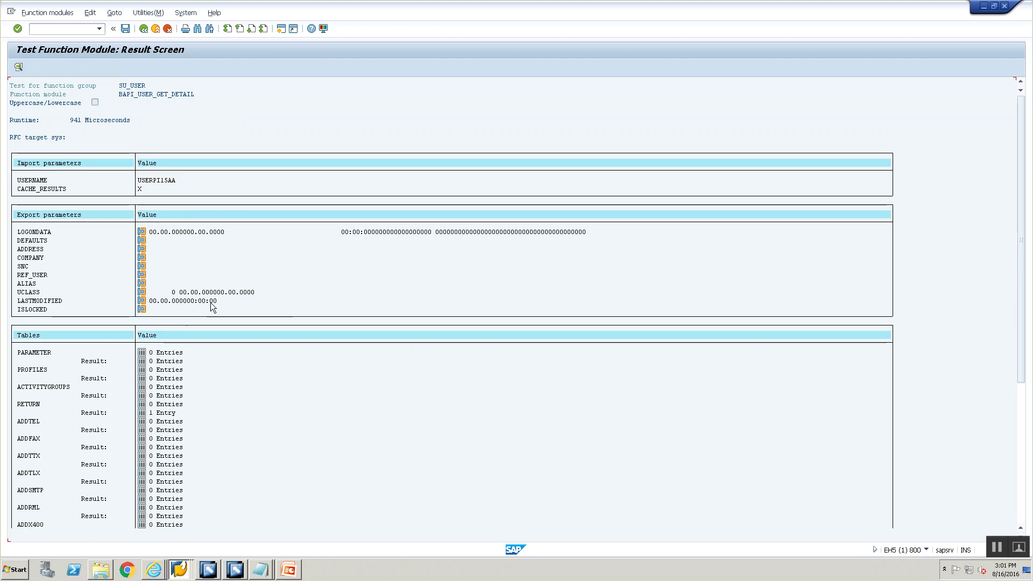
# Step: Go back to the test input, restore USERNAME to USERPI15 and execute the function module again
pyautogui.click(141, 29)
pyautogui.click(182, 163)
pyautogui.press('BackSpace')
pyautogui.press('BackSpace')
pyautogui.press('F8')
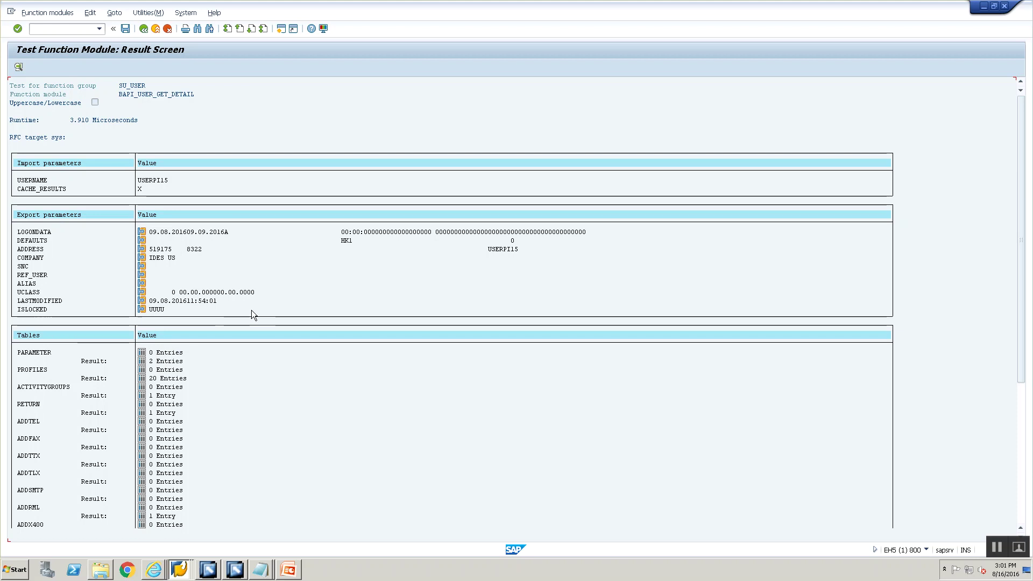
# Step: Switch to the SOAP 2 RFC slide in PowerPoint and highlight "Service Interface" in the SOAP bullet
pyautogui.click(289, 571)
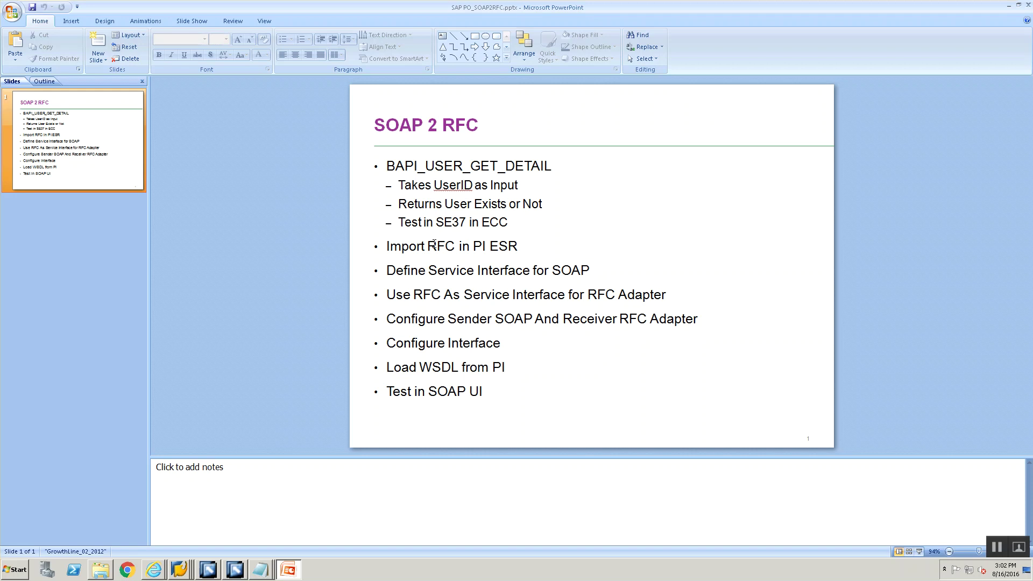
pyautogui.moveTo(430, 275)
pyautogui.mouseDown()
pyautogui.moveTo(506, 279)
pyautogui.moveTo(452, 295)
pyautogui.moveTo(535, 271)
pyautogui.mouseUp()
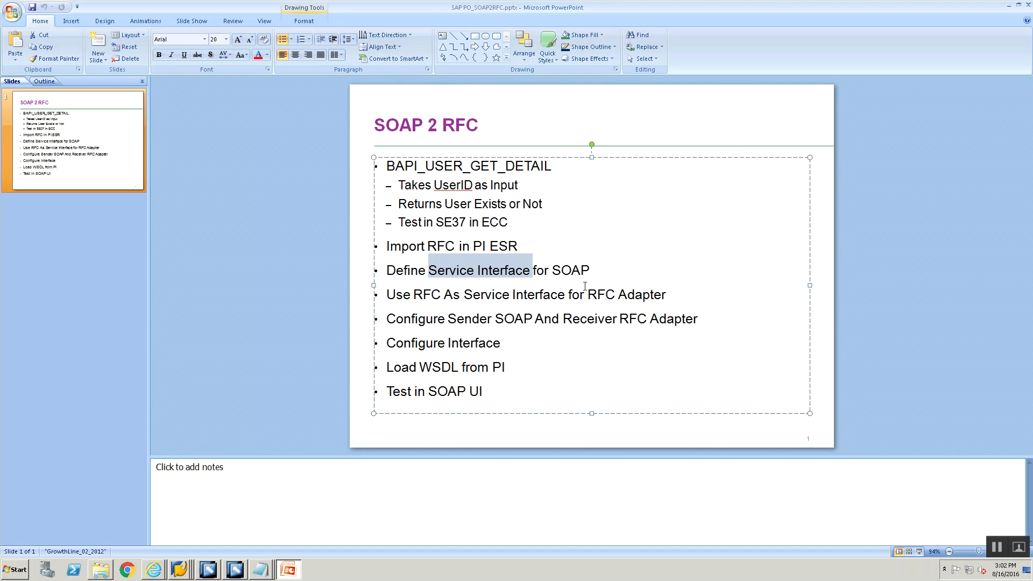
# Step: Switch back to SAP GUI and display BAPI_USER_GET_DETAIL to examine its import, export and table parameters
pyautogui.click(192, 569)
pyautogui.click(189, 533)
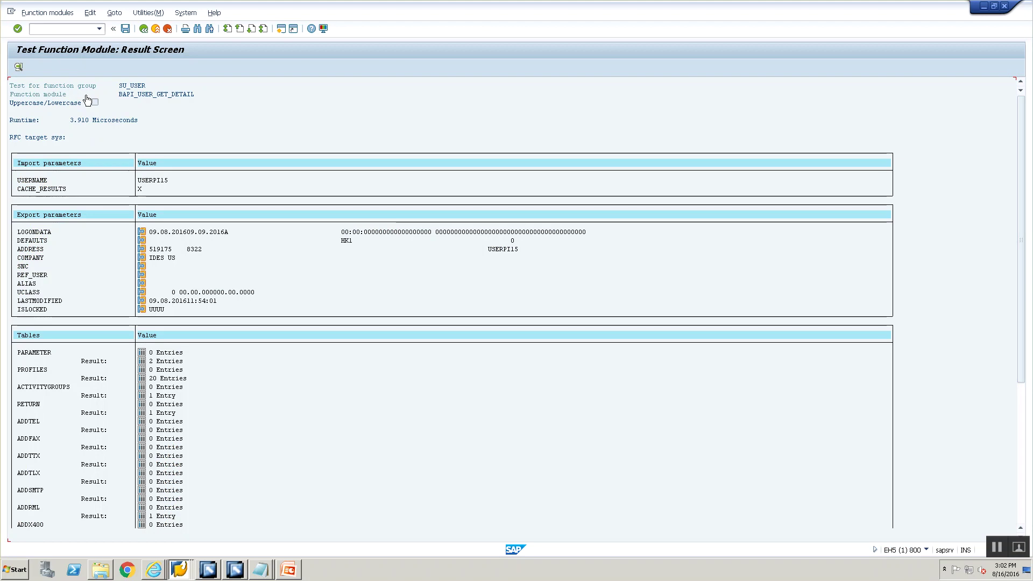
pyautogui.click(144, 28)
pyautogui.click(144, 28)
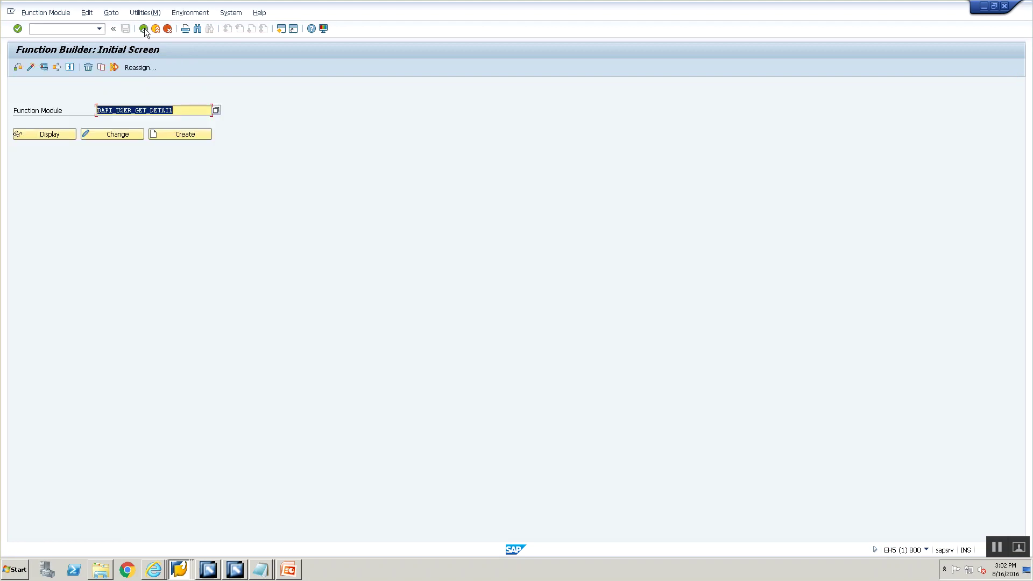
pyautogui.click(56, 135)
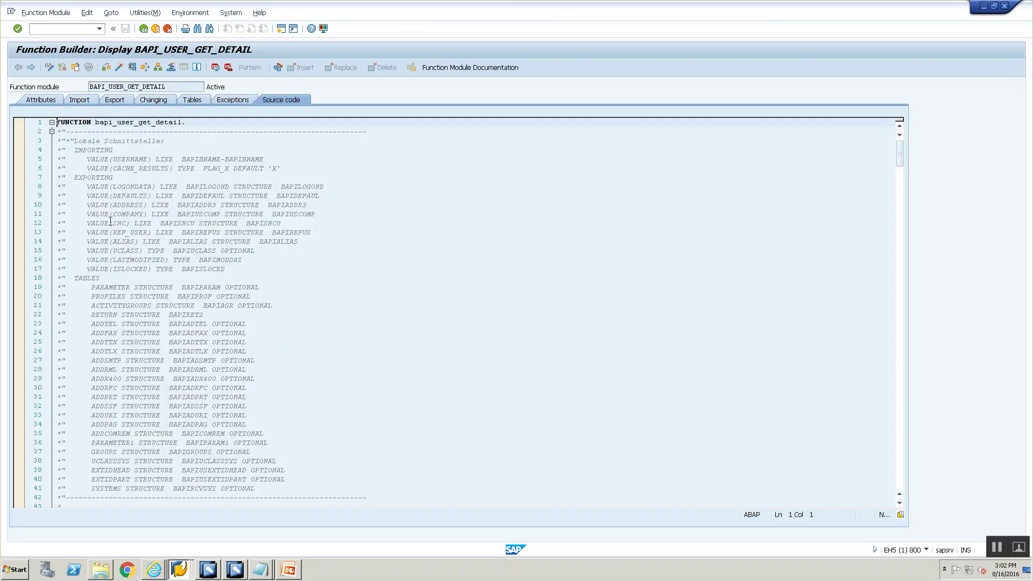
pyautogui.click(81, 102)
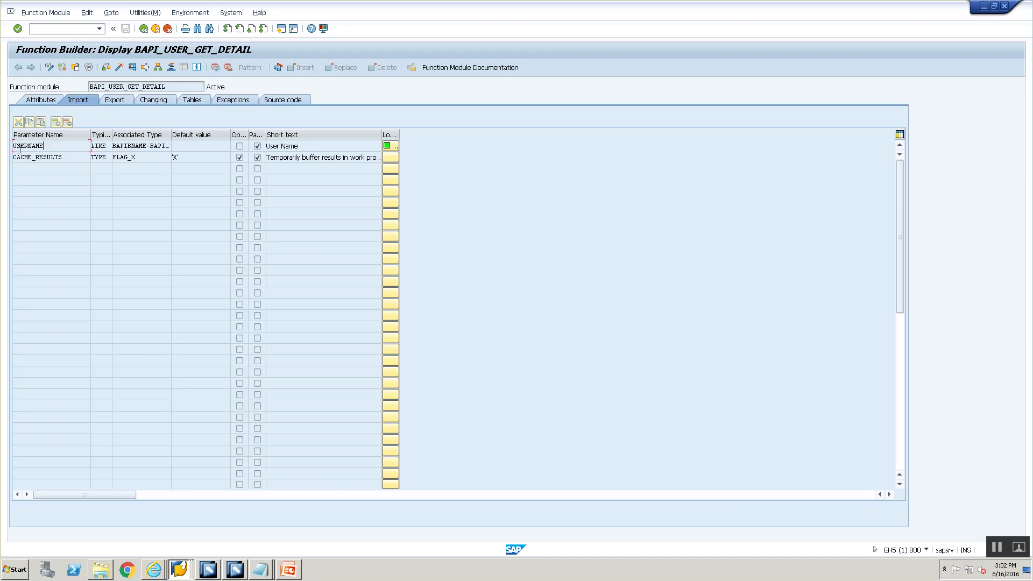
pyautogui.click(118, 102)
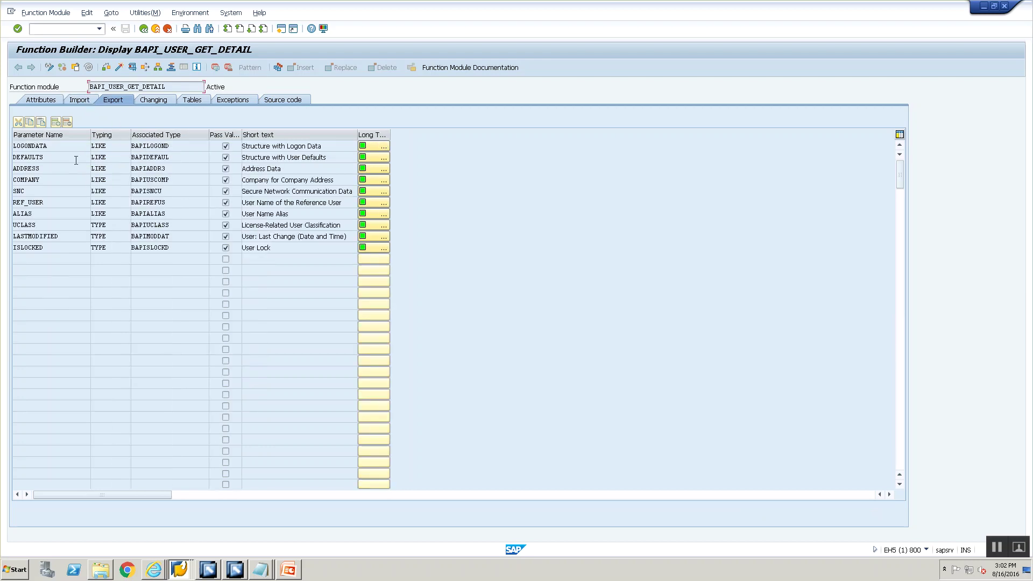
pyautogui.click(185, 99)
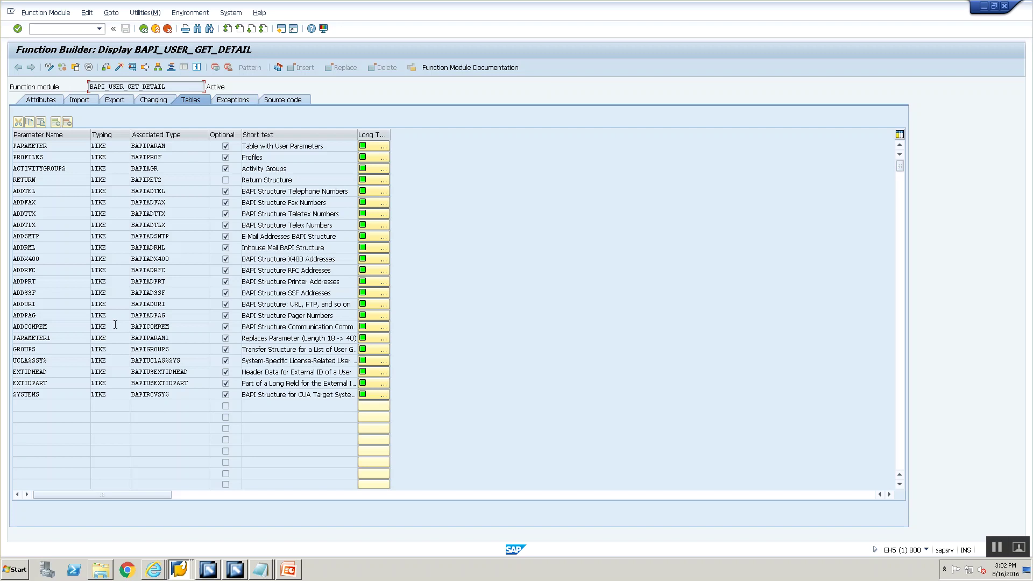
pyautogui.click(91, 101)
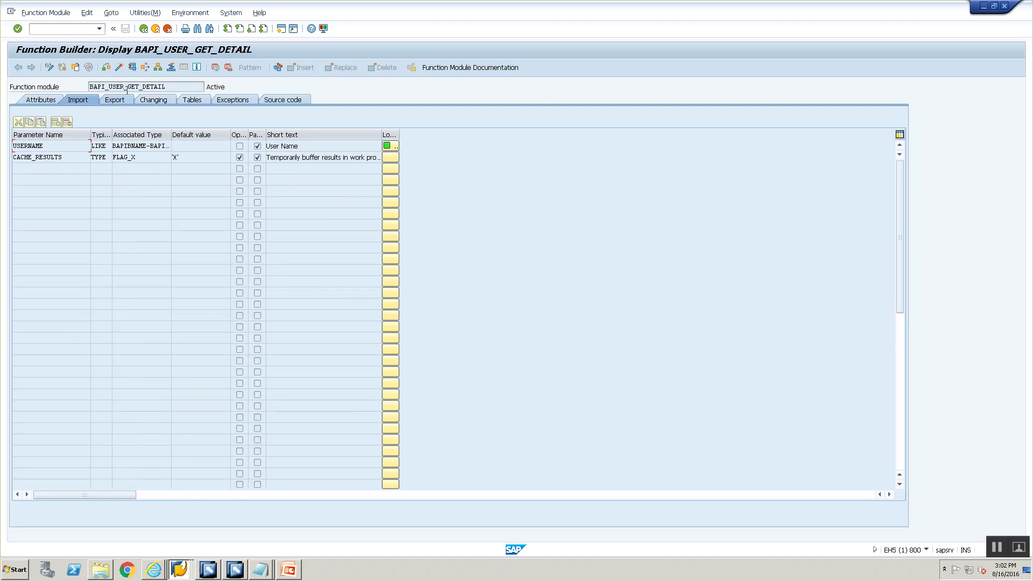
# Step: Switch to the PowerPoint slide and highlight the bullet on using the RFC as service interface for the RFC adapter
pyautogui.click(289, 567)
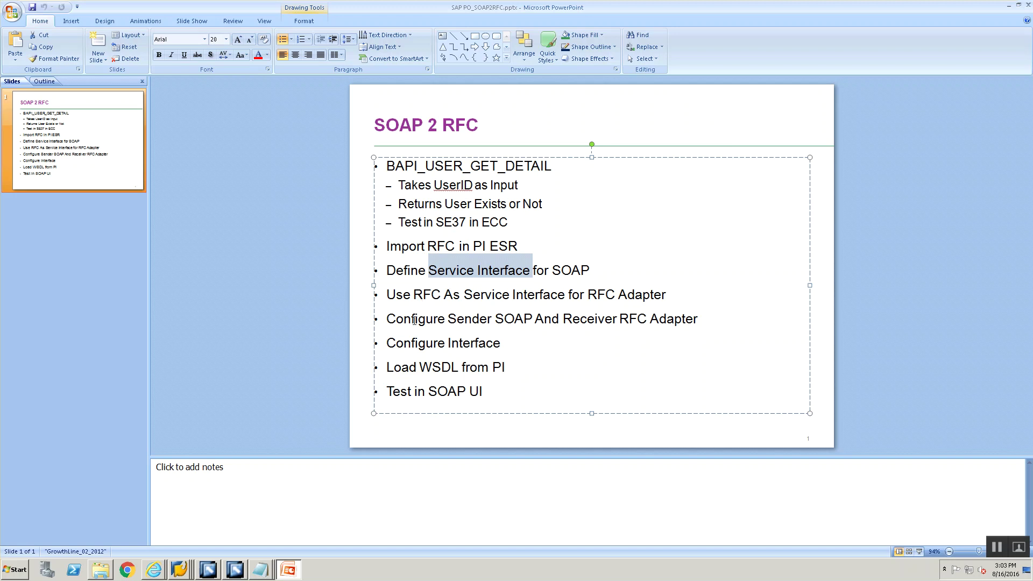
pyautogui.moveTo(686, 294); pyautogui.dragTo(370, 227)
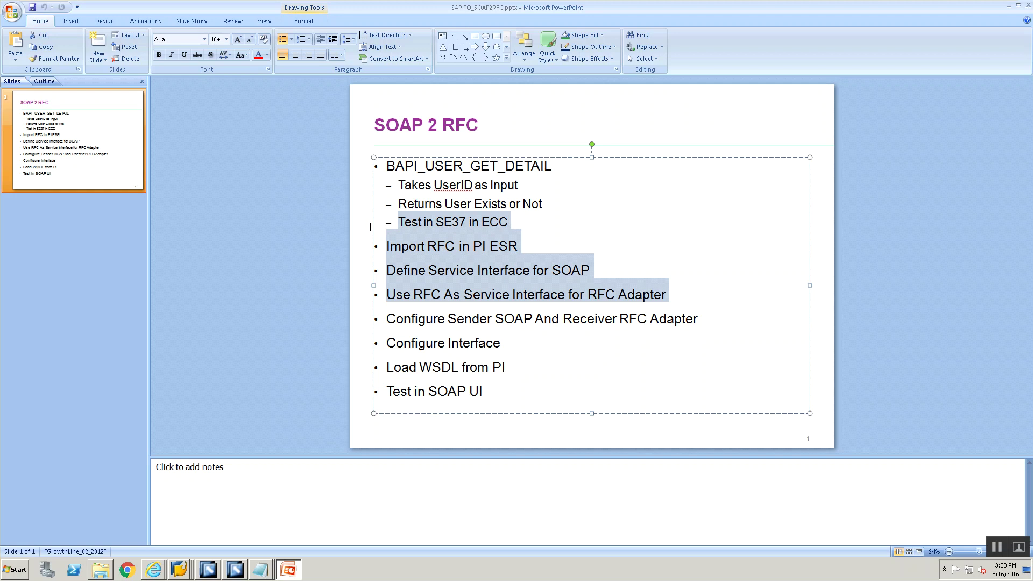
pyautogui.click(418, 319)
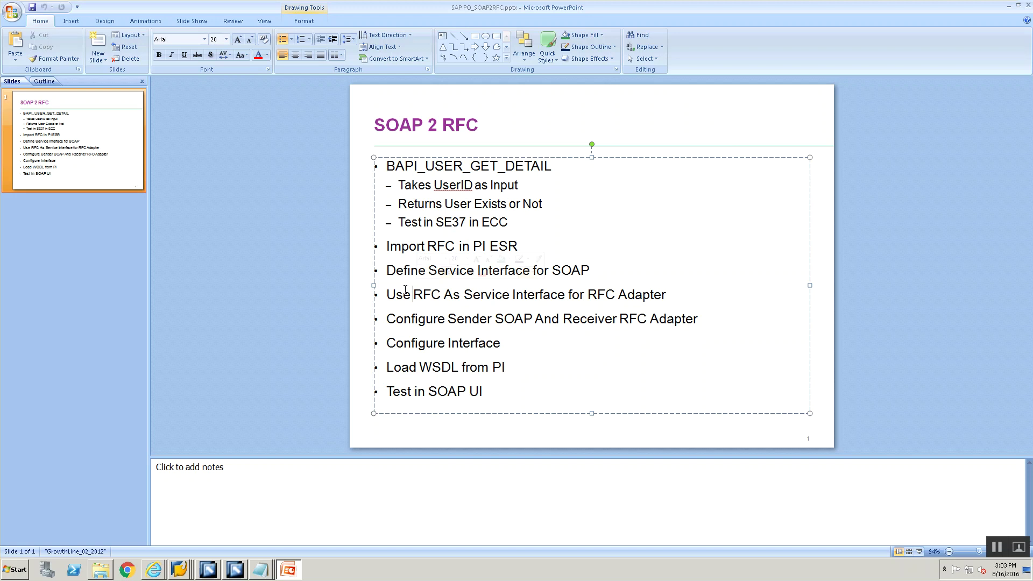
pyautogui.moveTo(387, 294); pyautogui.dragTo(635, 293)
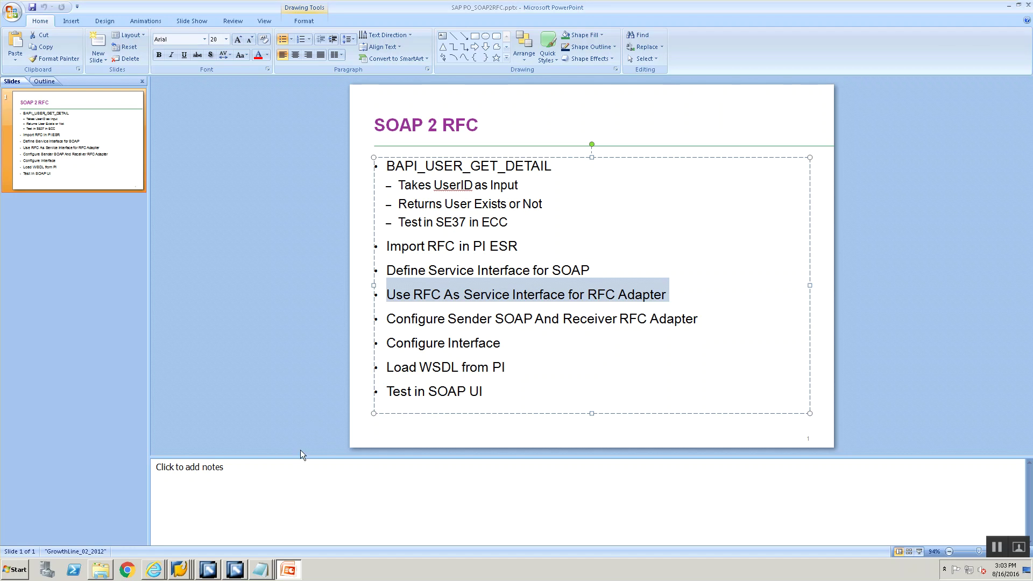
# Step: Switch to Enterprise Services Builder, close all open objects and collapse the File2IDoc_00 namespace and Imported Objects
pyautogui.click(235, 569)
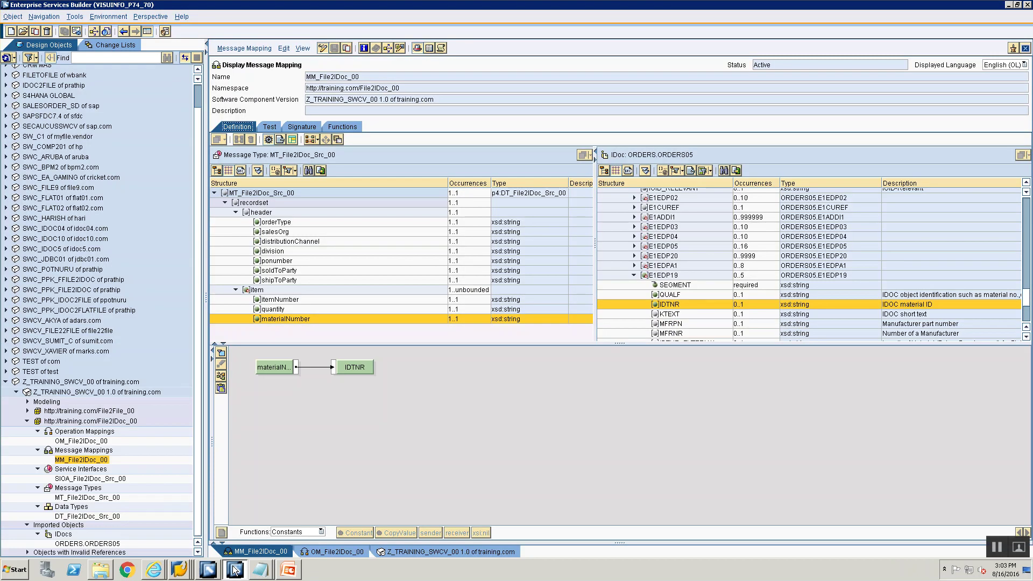
pyautogui.click(28, 421)
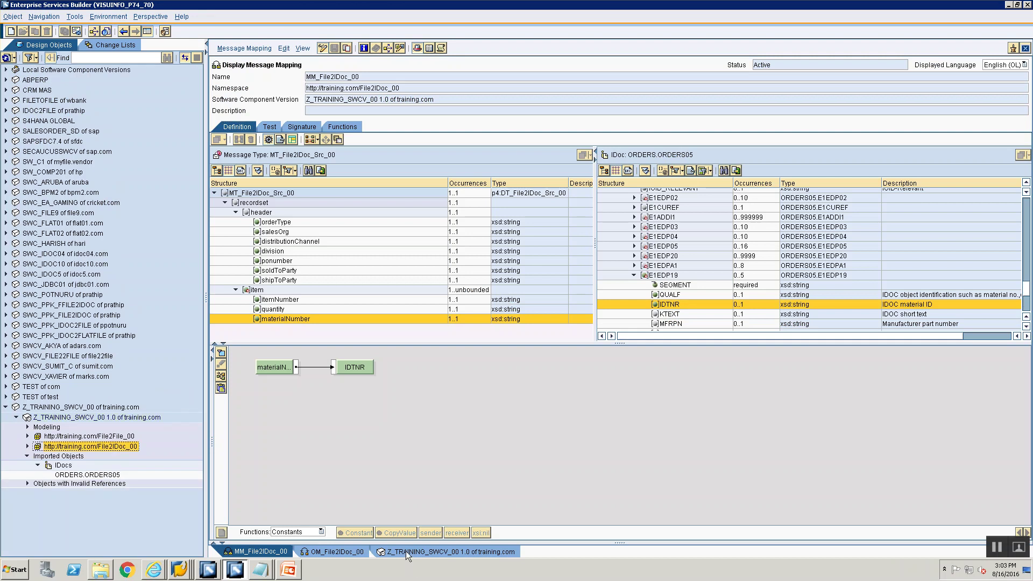
pyautogui.rightClick(412, 552)
pyautogui.click(414, 550)
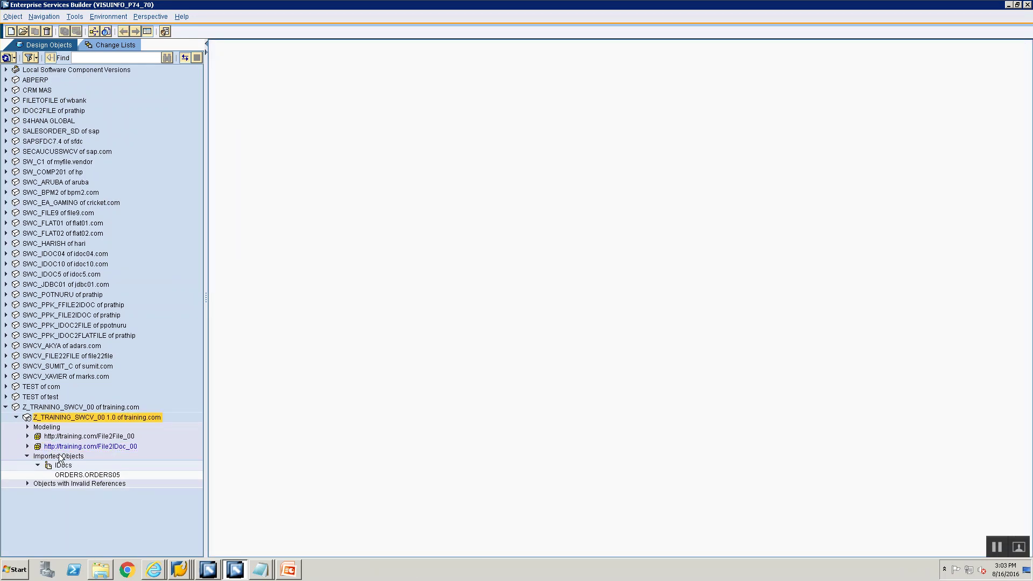
pyautogui.click(28, 456)
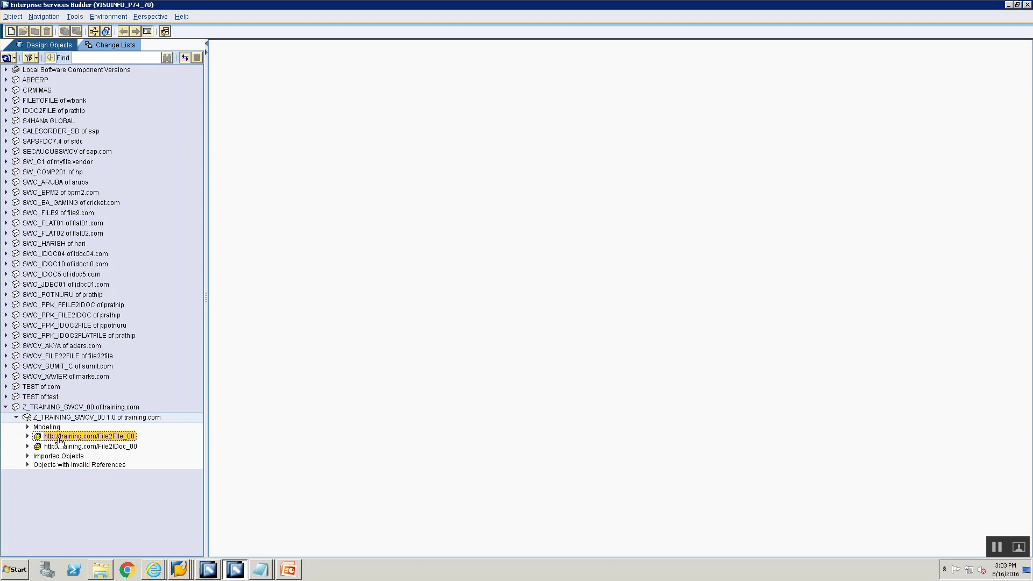
pyautogui.click(60, 436)
pyautogui.rightClick(61, 438)
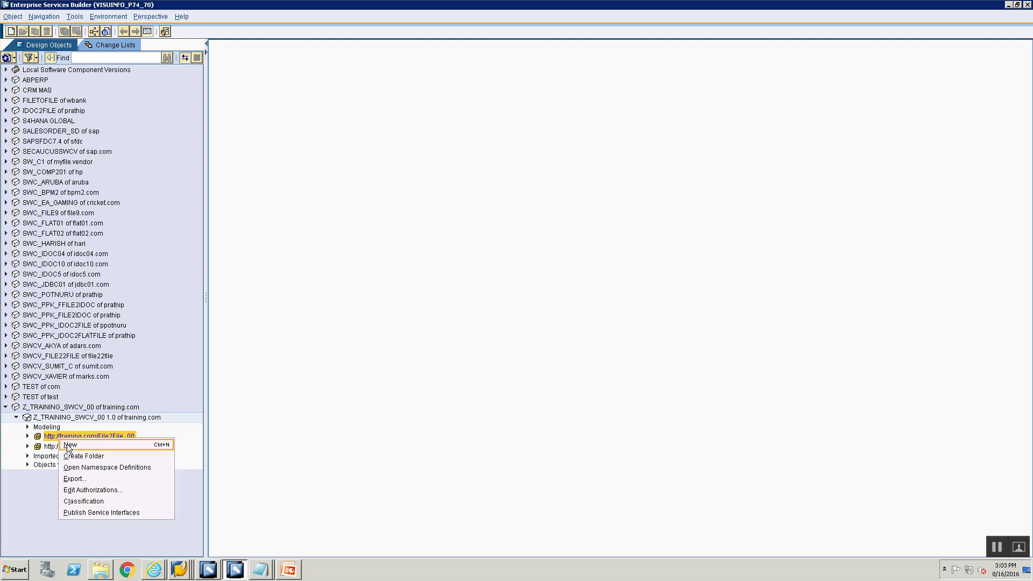
pyautogui.click(69, 446)
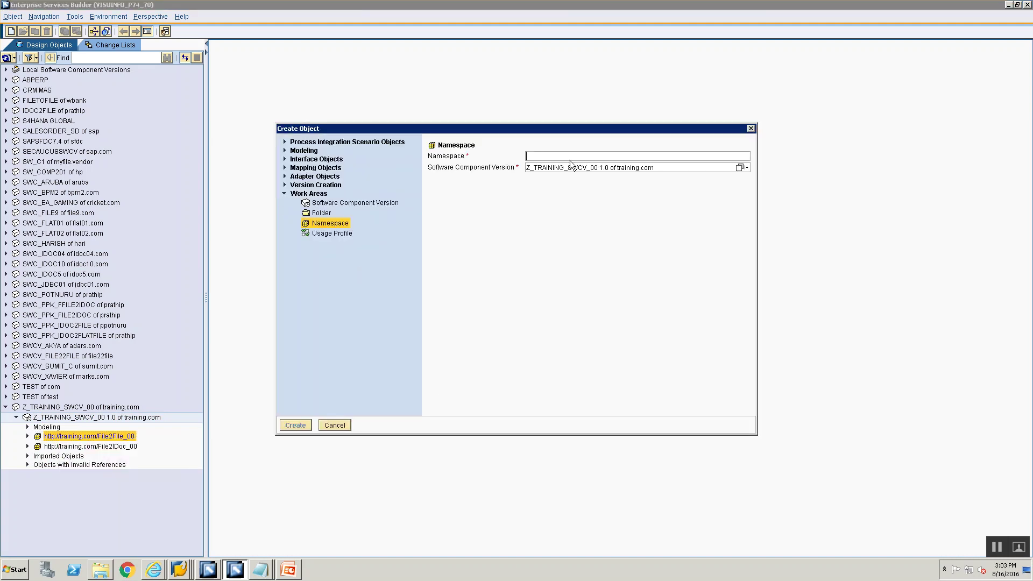
pyautogui.write('http:')
pyautogui.write('//')
pyautogui.write('training.com/File')
pyautogui.press('BackSpace')
pyautogui.press('BackSpace')
pyautogui.press('BackSpace')
pyautogui.press('BackSpace')
pyautogui.write('SO')
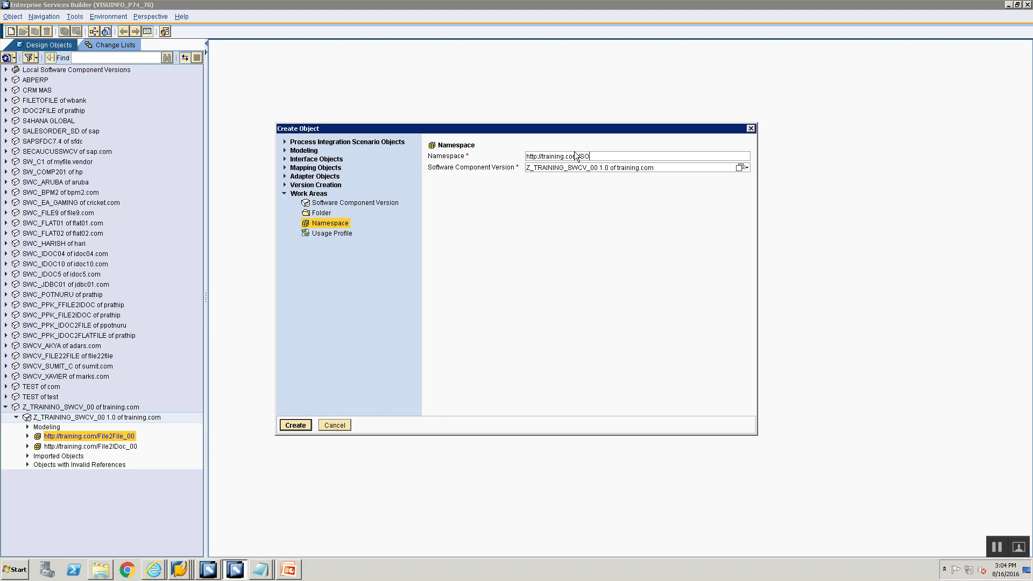
pyautogui.write('AP2RFC_00')
pyautogui.press('Return')
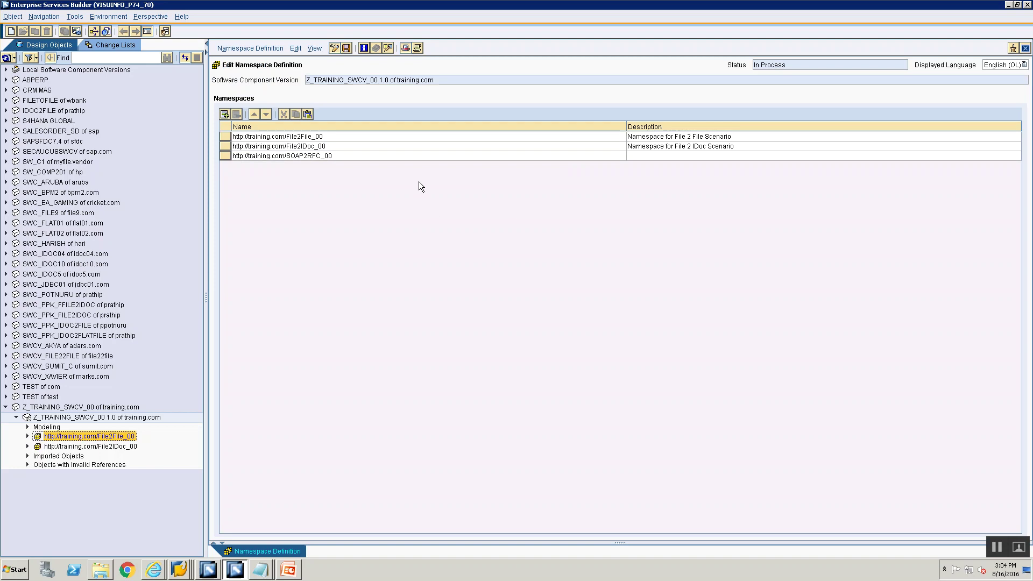
# Step: Describe the new namespace as "Namespace for SOAP 2 RFC Scenario" and save the namespace definition
pyautogui.click(664, 157)
pyautogui.write('Nam')
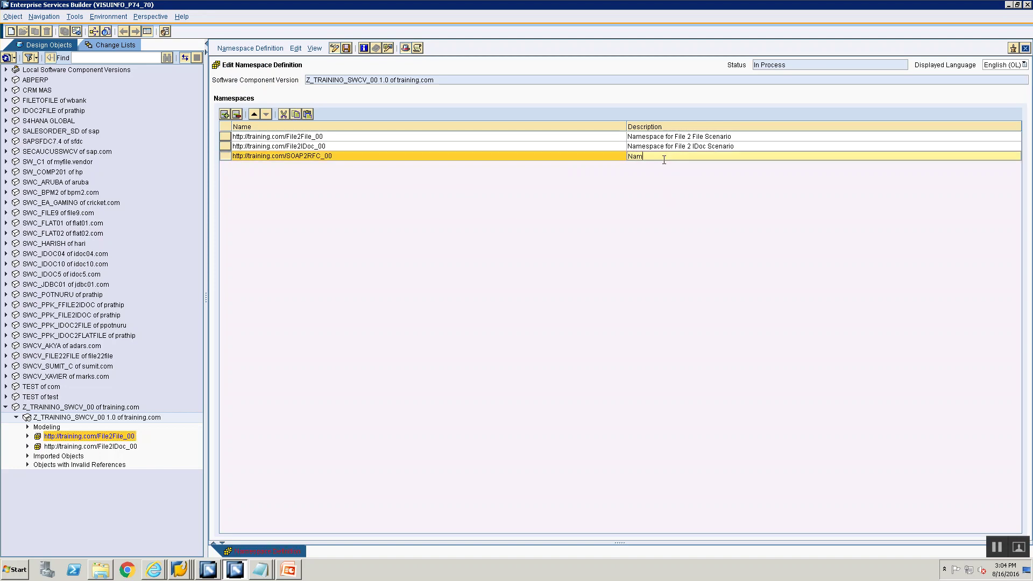
pyautogui.write('espace for SOAP 2 RFC Scena')
pyautogui.write('rio')
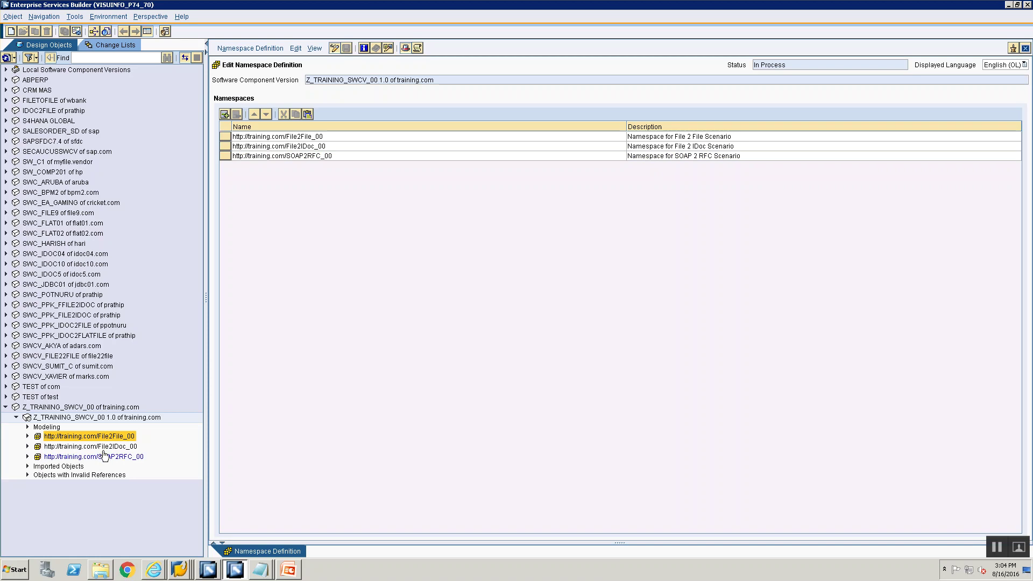
pyautogui.click(1003, 549)
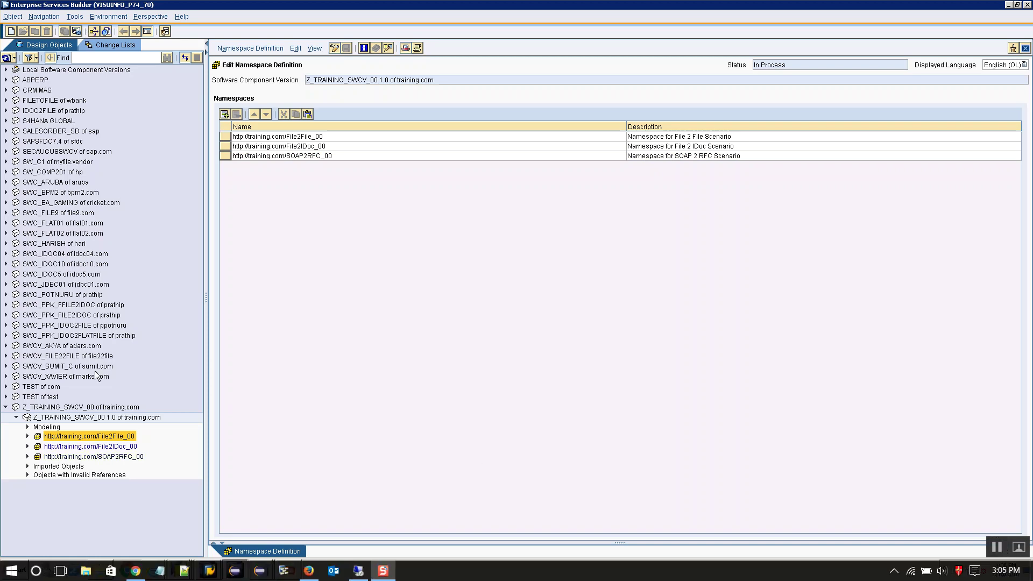
# Step: Open the import of SAP objects for Imported Objects in Z_TRAINING_SWCV_00 1.0, after consulting the scenario outline in PowerPoint
pyautogui.click(27, 465)
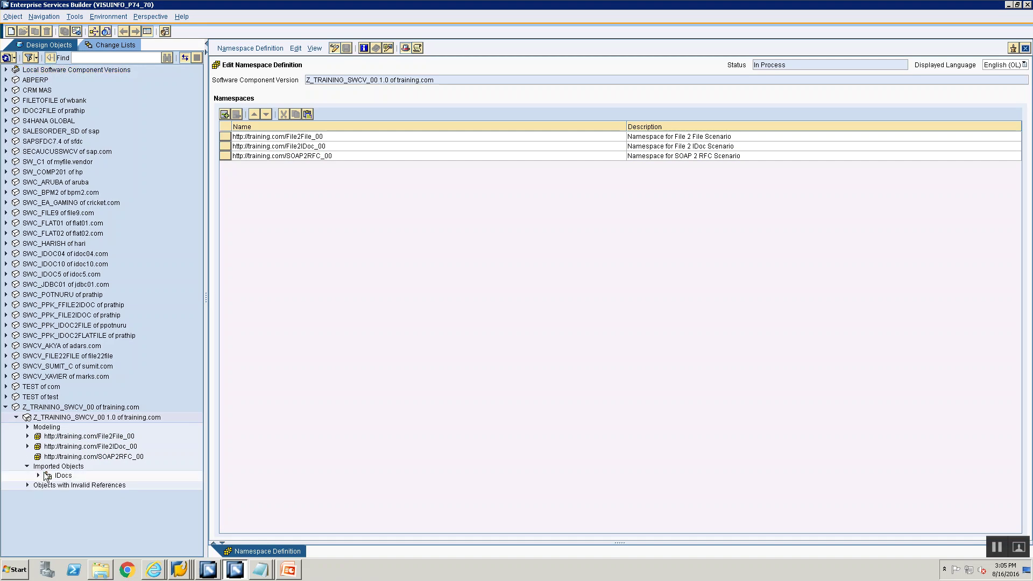
pyautogui.click(50, 467)
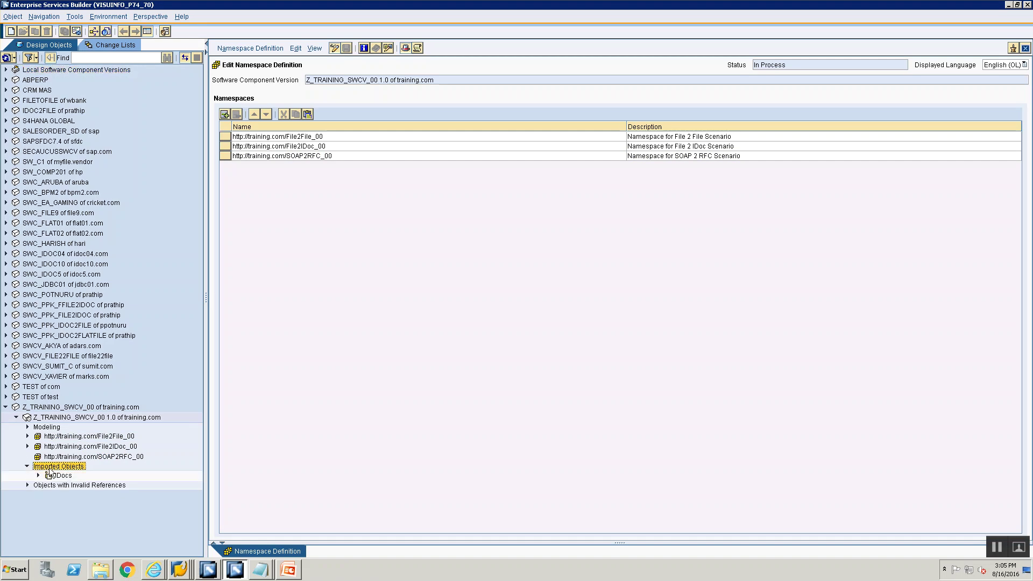
pyautogui.click(289, 571)
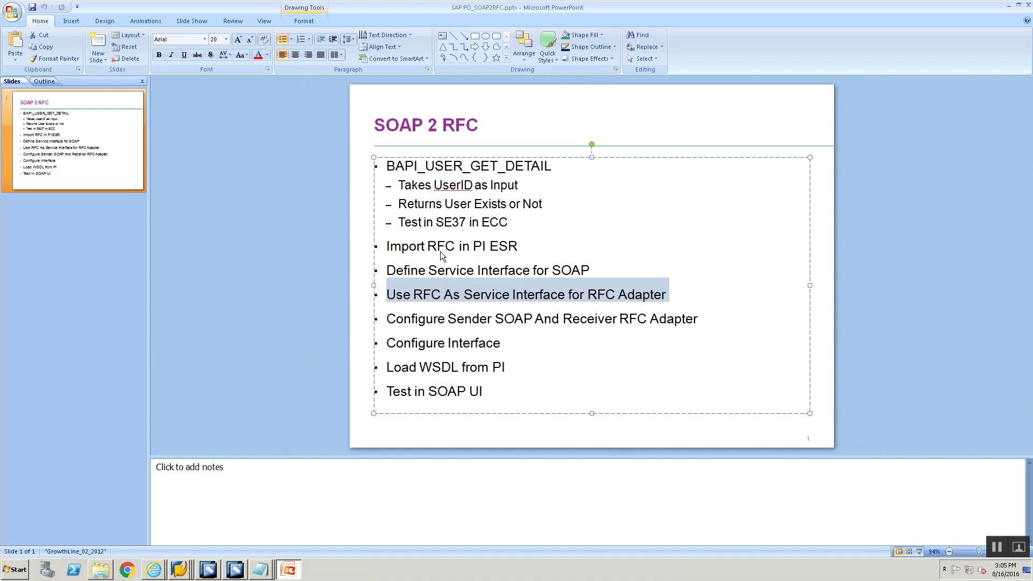
pyautogui.hotkey('alt', 'Tab')
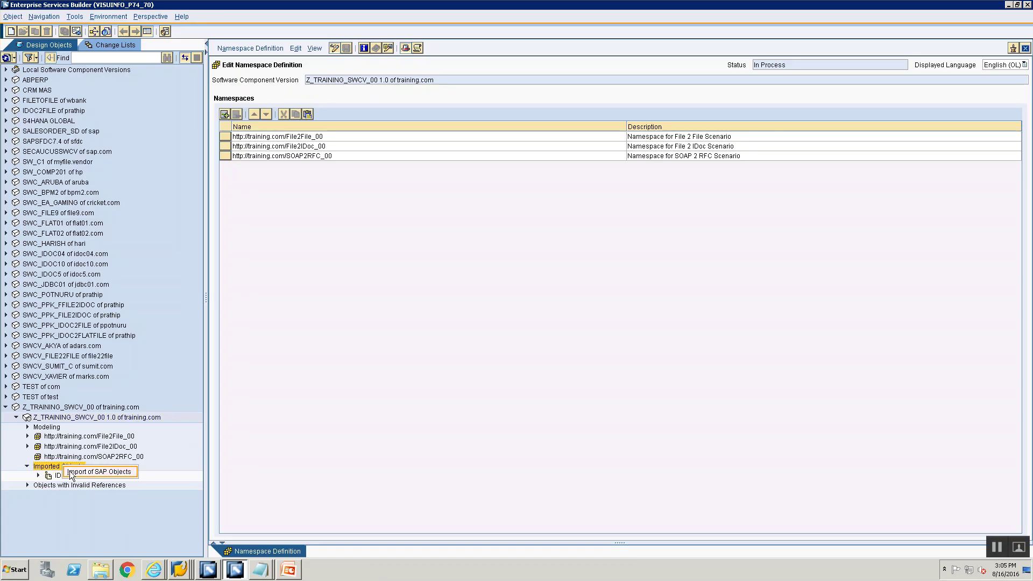
pyautogui.doubleClick(66, 470)
pyautogui.click(583, 270)
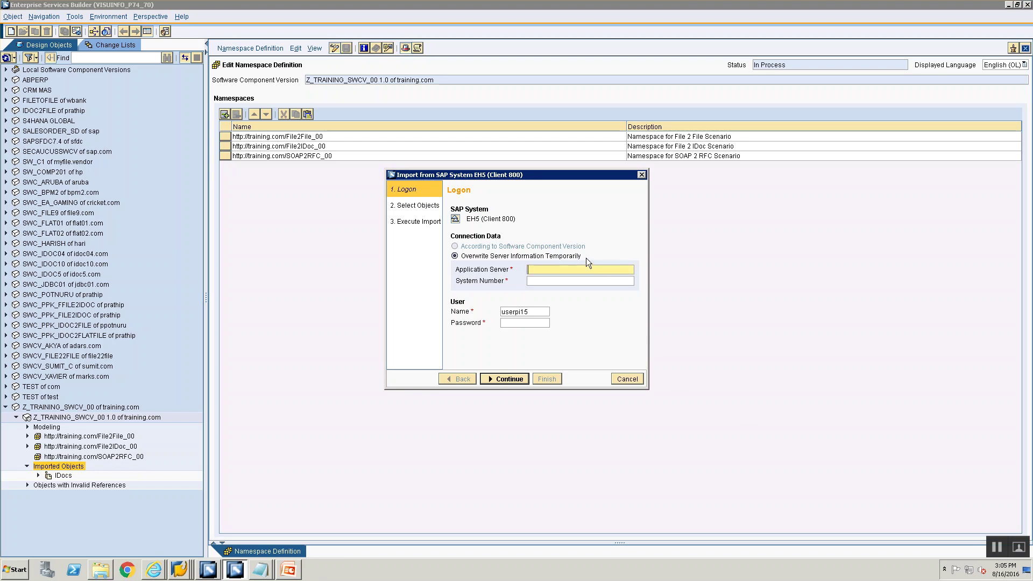
# Step: Copy the ECC system's application server address from its SAP Logon connection entry and enter 192.168.0.193 as the import's application server
pyautogui.click(181, 570)
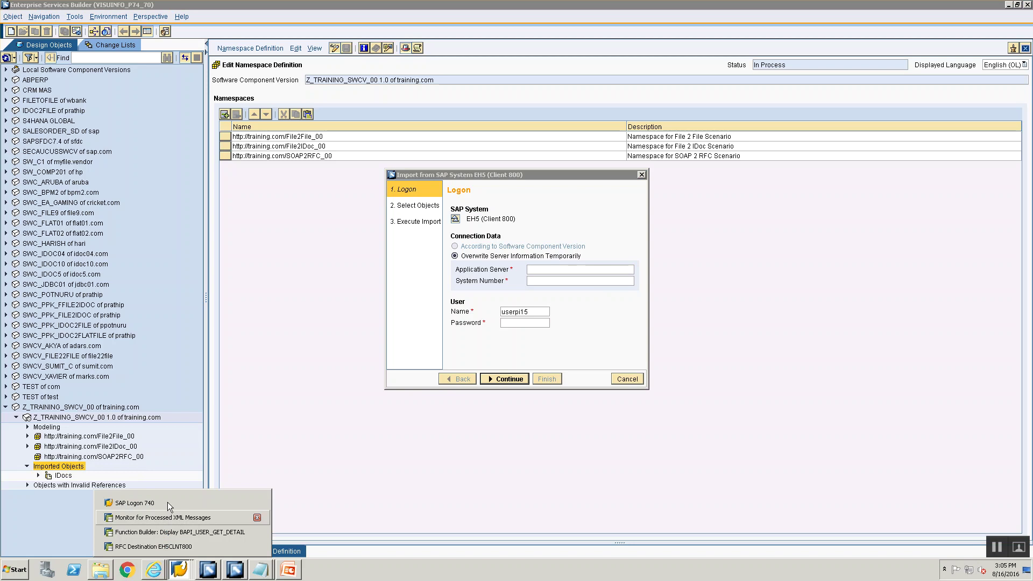
pyautogui.click(167, 502)
pyautogui.rightClick(256, 98)
pyautogui.click(285, 158)
pyautogui.press('Tab')
pyautogui.hotkey('ctrl', 'c')
pyautogui.click(187, 346)
pyautogui.click(597, 279)
pyautogui.click(581, 270)
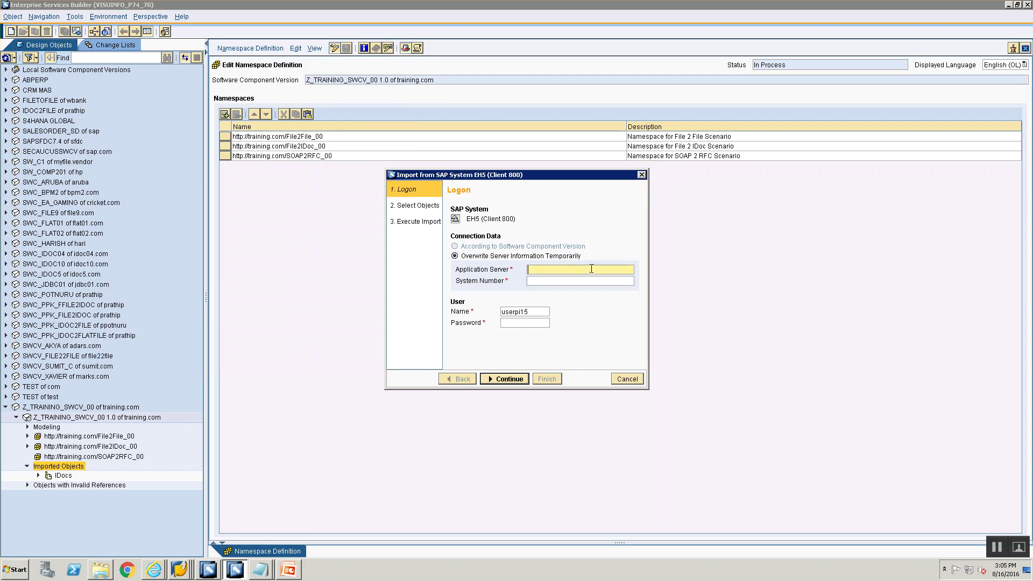
pyautogui.hotkey('ctrl', 'v')
# Step: Set the system number to 28, enter the account password and log on to EH5 (Client 800) for the import
pyautogui.click(582, 280)
pyautogui.write('28')
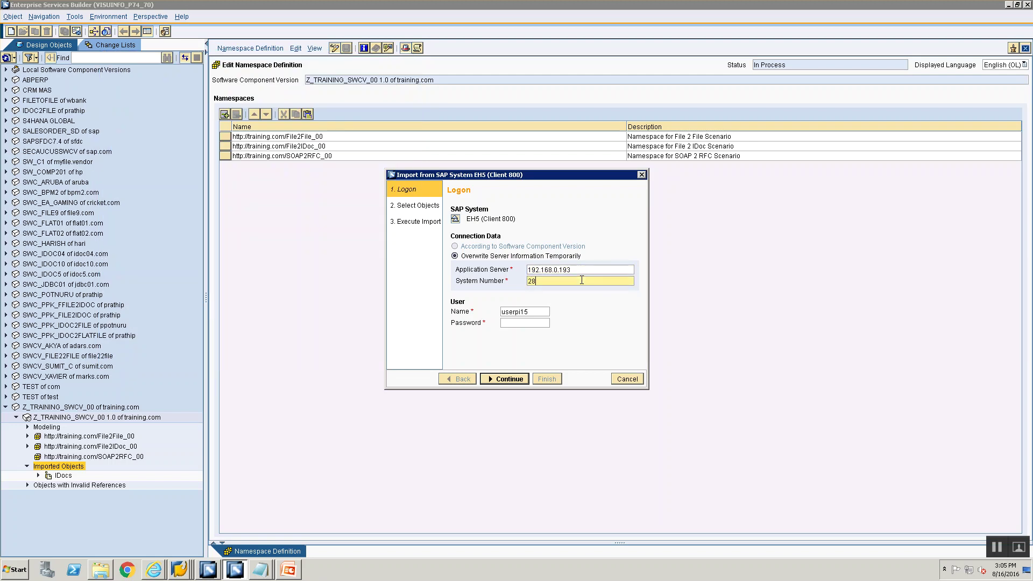
pyautogui.click(538, 323)
pyautogui.write('*********')
pyautogui.click(501, 379)
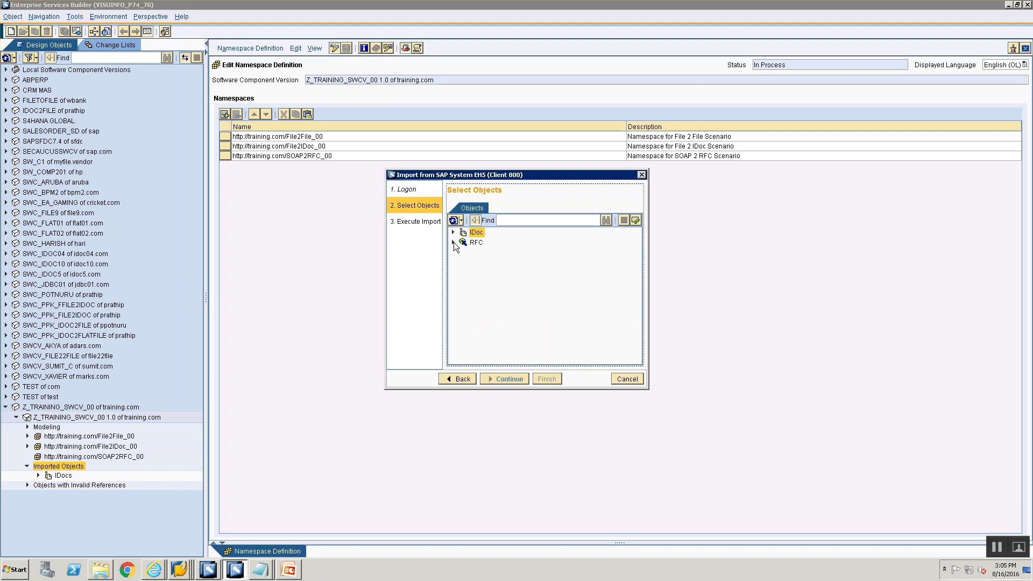
# Step: Expand the RFC objects of the SAP system and search them for BAPI_USER_GET_DETAIL
pyautogui.click(453, 243)
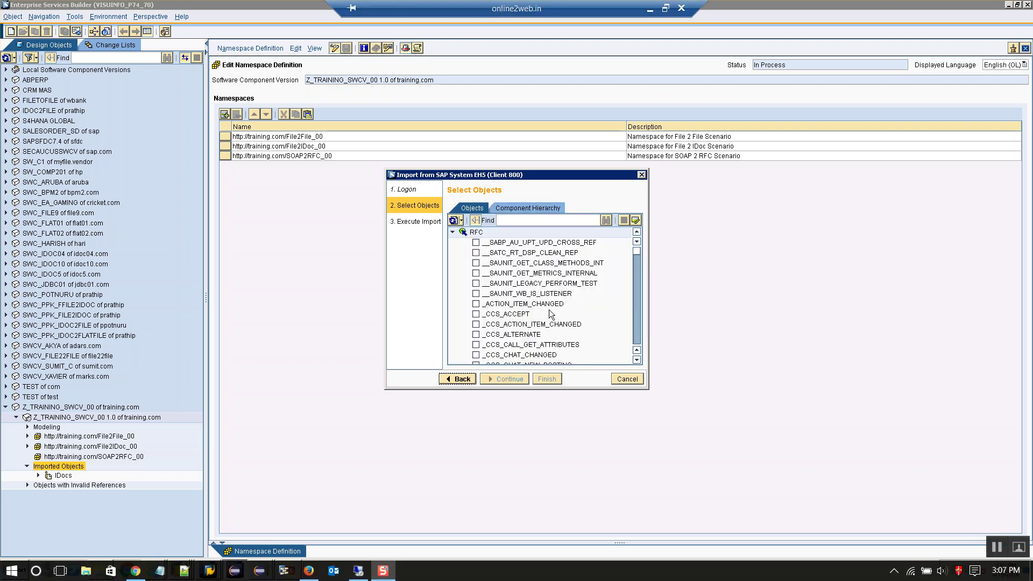
pyautogui.click(557, 220)
pyautogui.write('BAP')
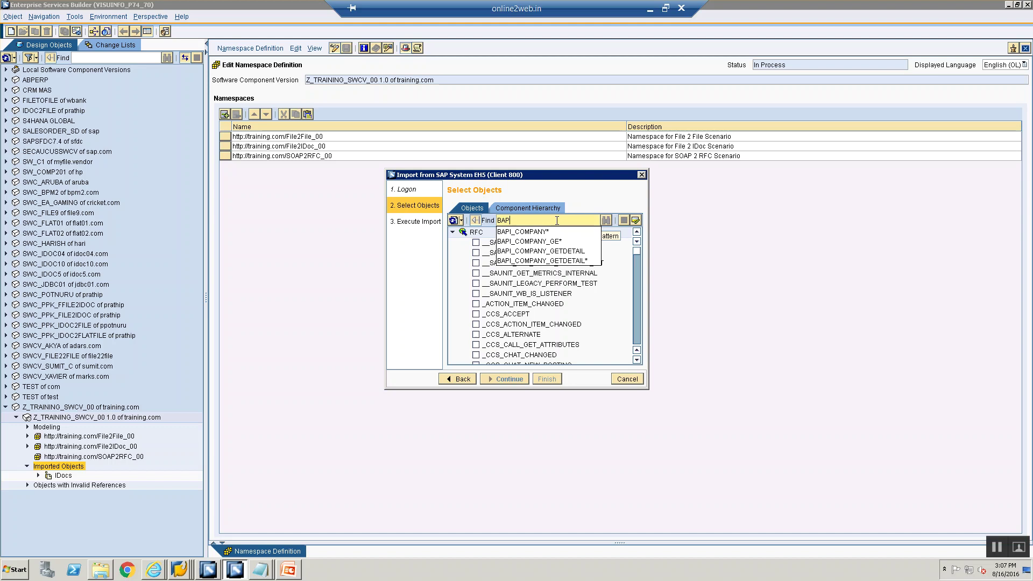
pyautogui.write('I_USER_')
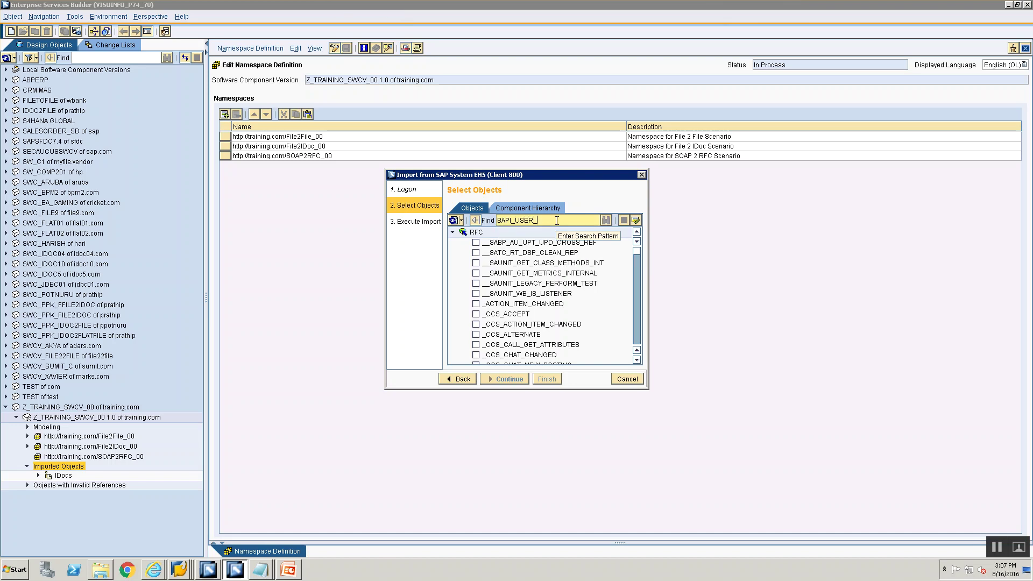
pyautogui.write('GET_DETAIL')
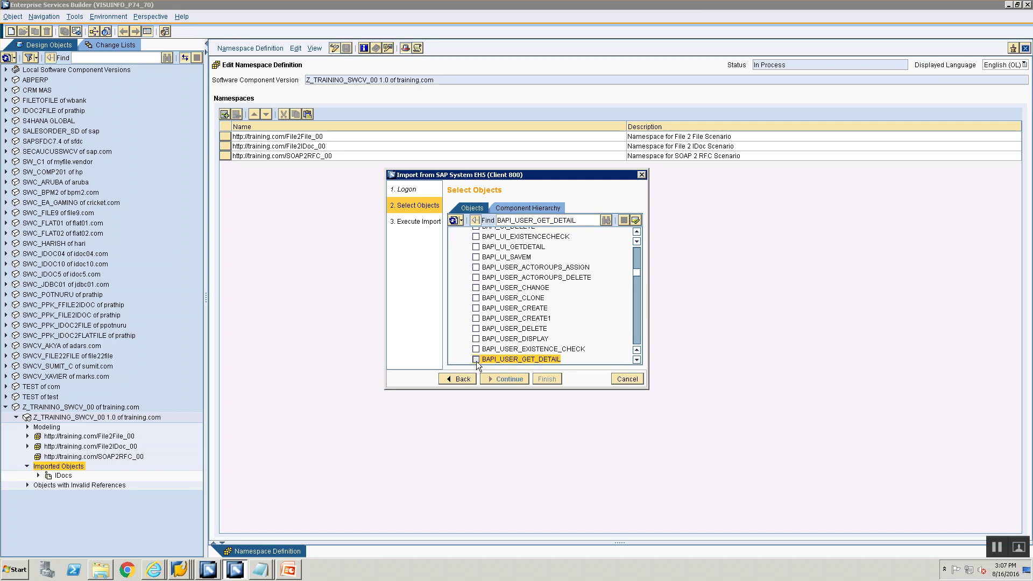
# Step: Select BAPI_USER_GET_DETAIL, execute its import and close the import wizard
pyautogui.click(475, 359)
pyautogui.click(505, 380)
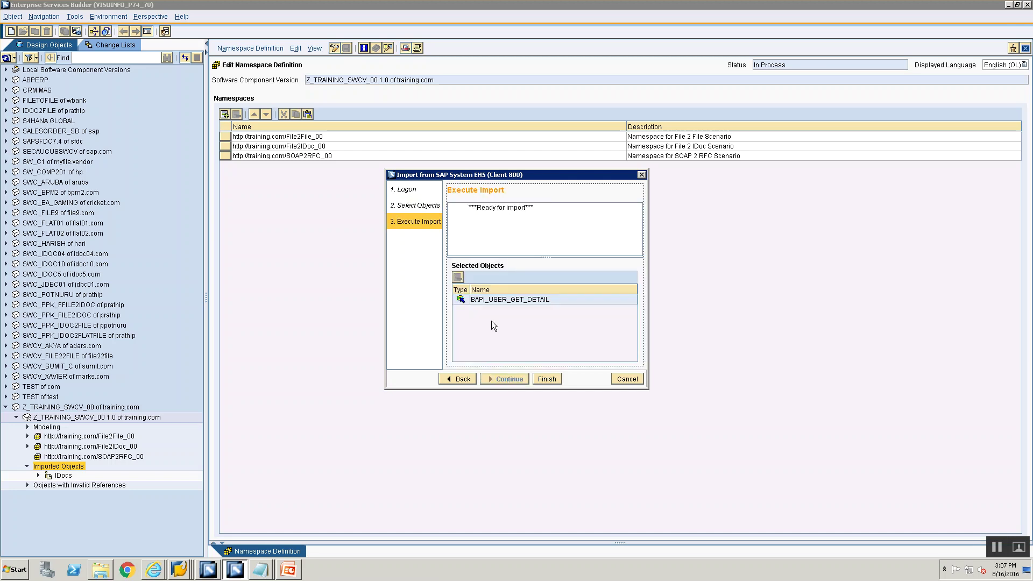
pyautogui.click(543, 380)
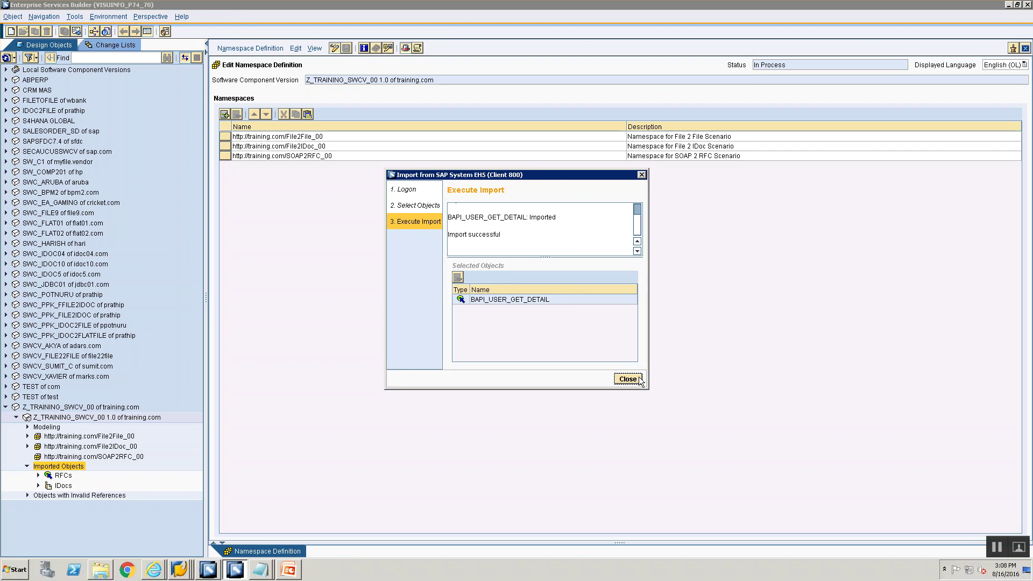
pyautogui.click(628, 379)
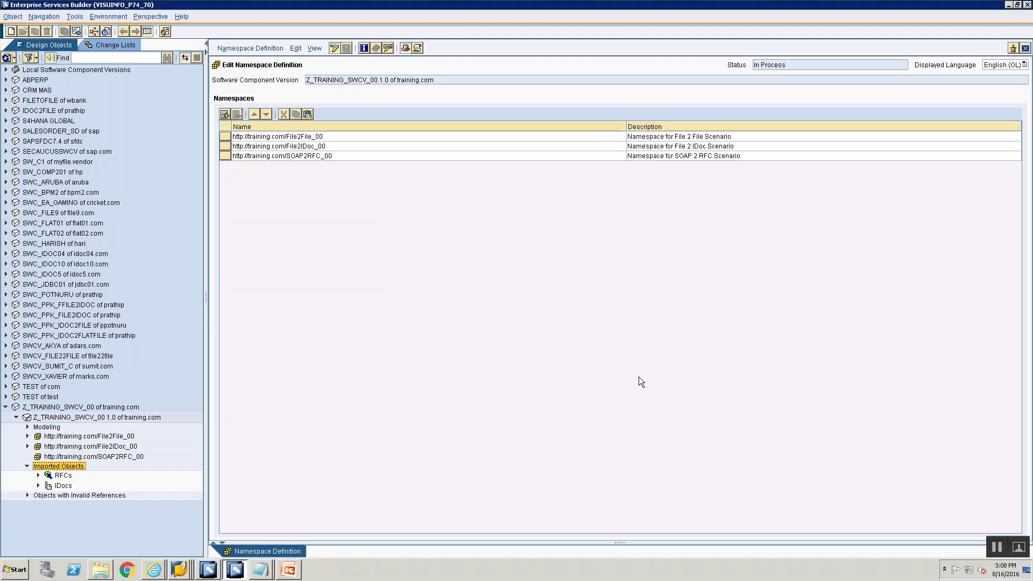
# Step: Set the namespace definition to display mode and examine the objects in the standard change list of Z_TRAINING_SWCV_00 1.0
pyautogui.click(114, 47)
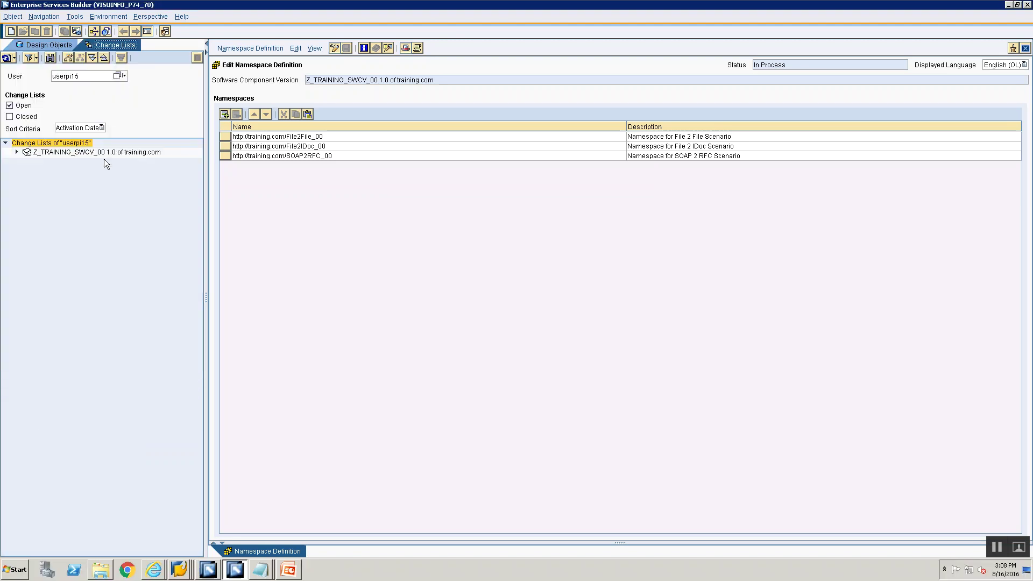
pyautogui.click(334, 48)
pyautogui.click(17, 152)
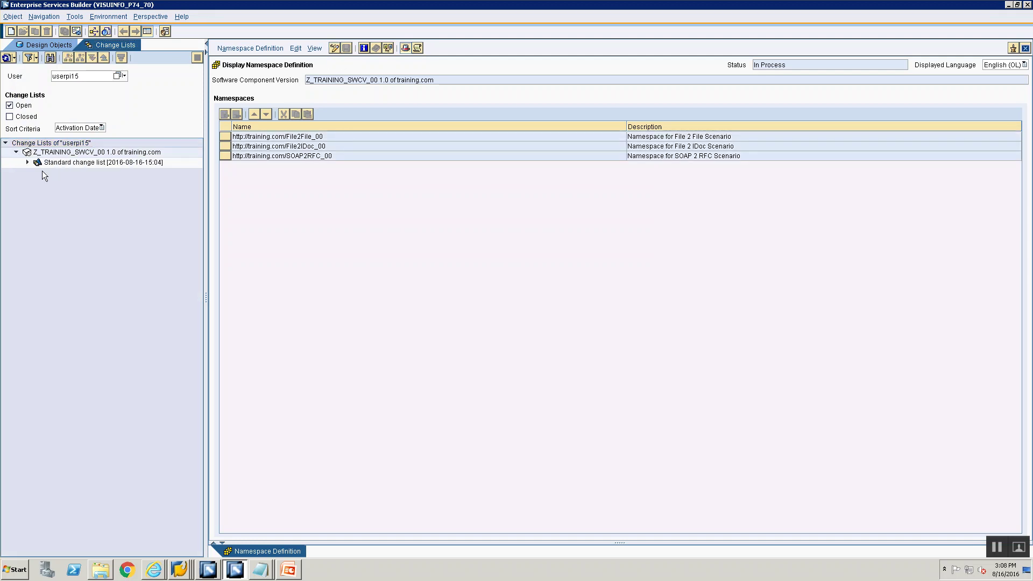
pyautogui.click(27, 162)
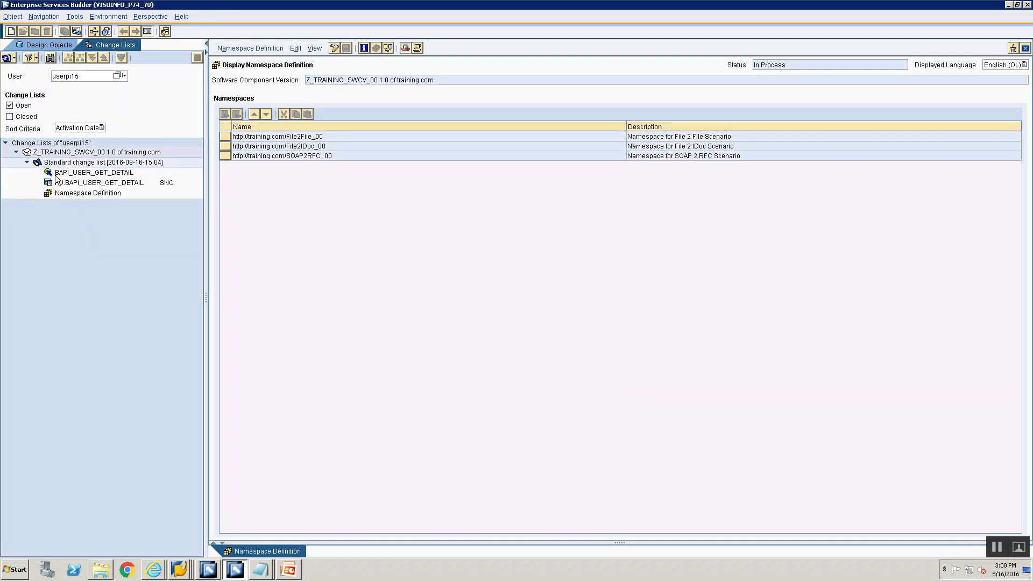
pyautogui.click(95, 174)
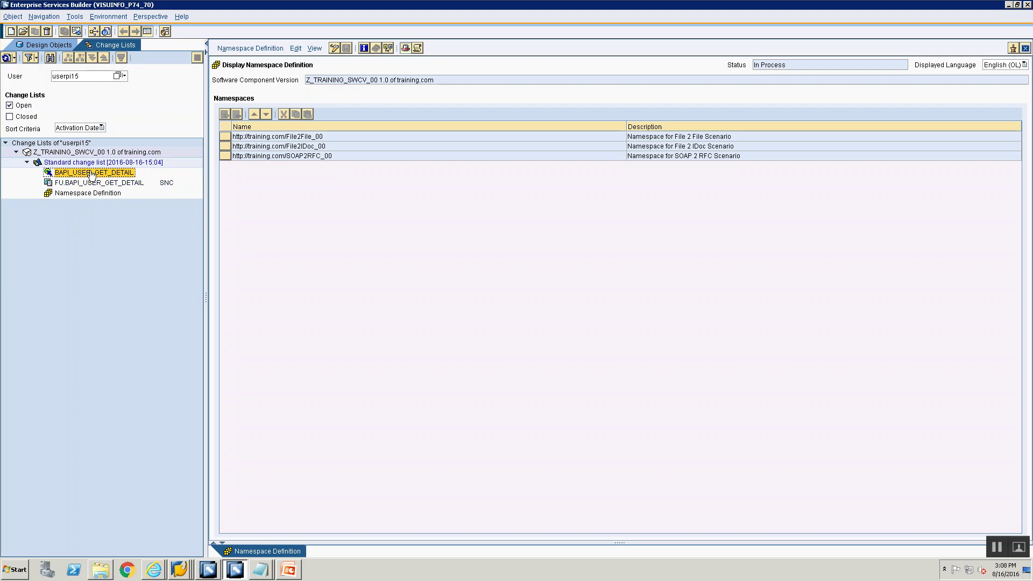
pyautogui.press('Down')
pyautogui.press('Down')
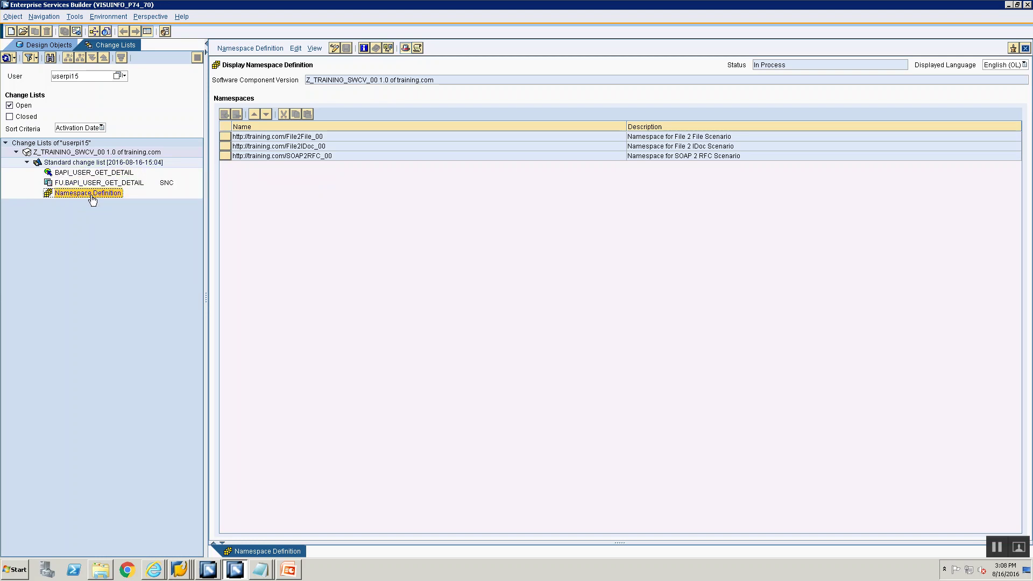
pyautogui.click(89, 174)
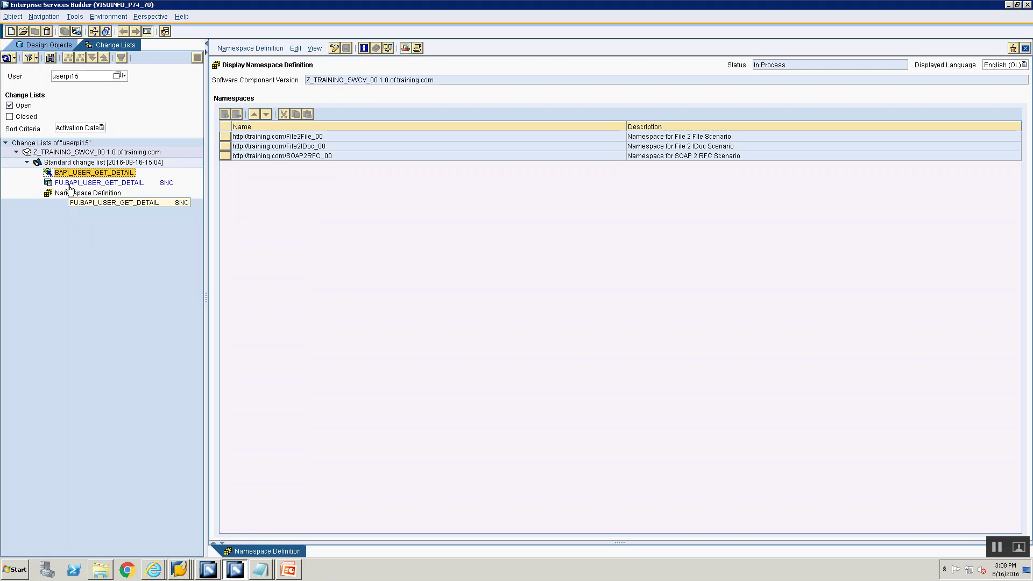
pyautogui.click(70, 187)
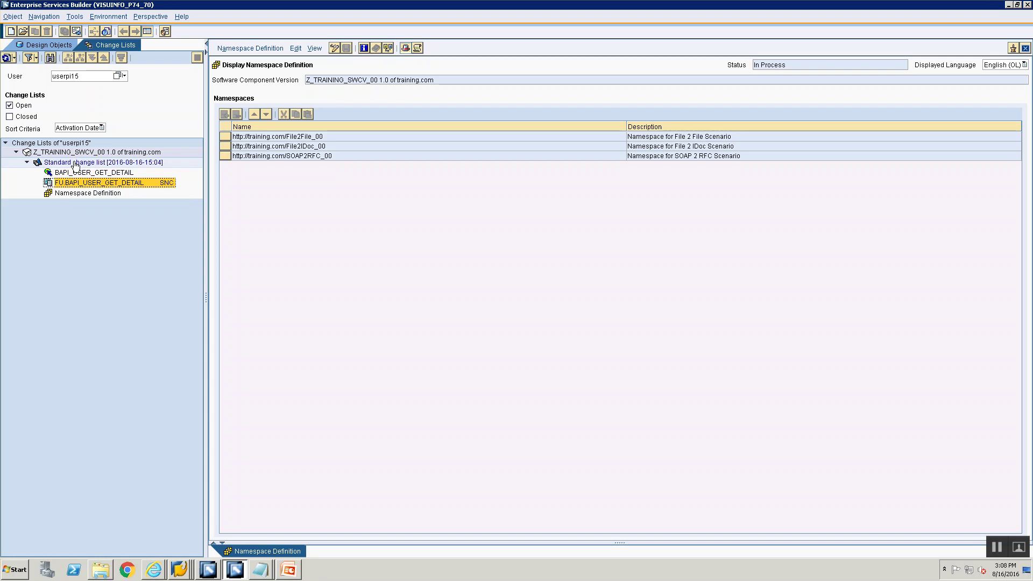
# Step: Activate the standard change list with all its objects and return to the design objects tree
pyautogui.click(74, 163)
pyautogui.rightClick(75, 166)
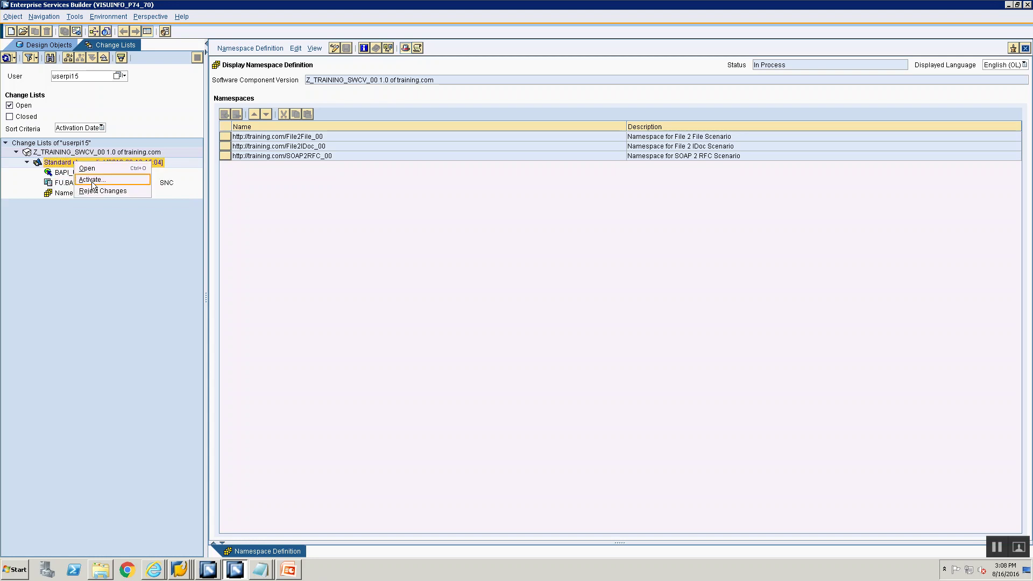
pyautogui.click(92, 181)
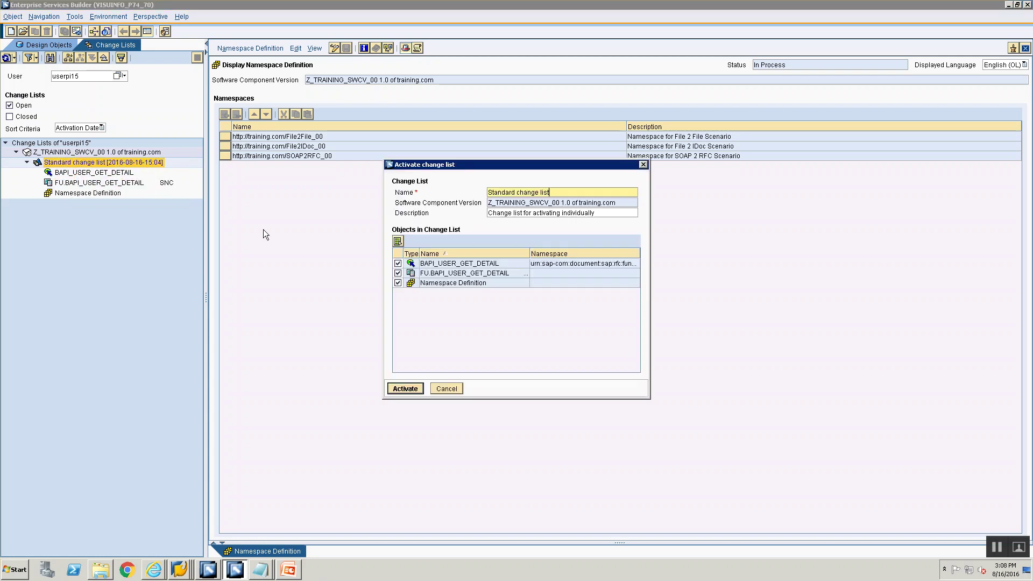
pyautogui.click(392, 387)
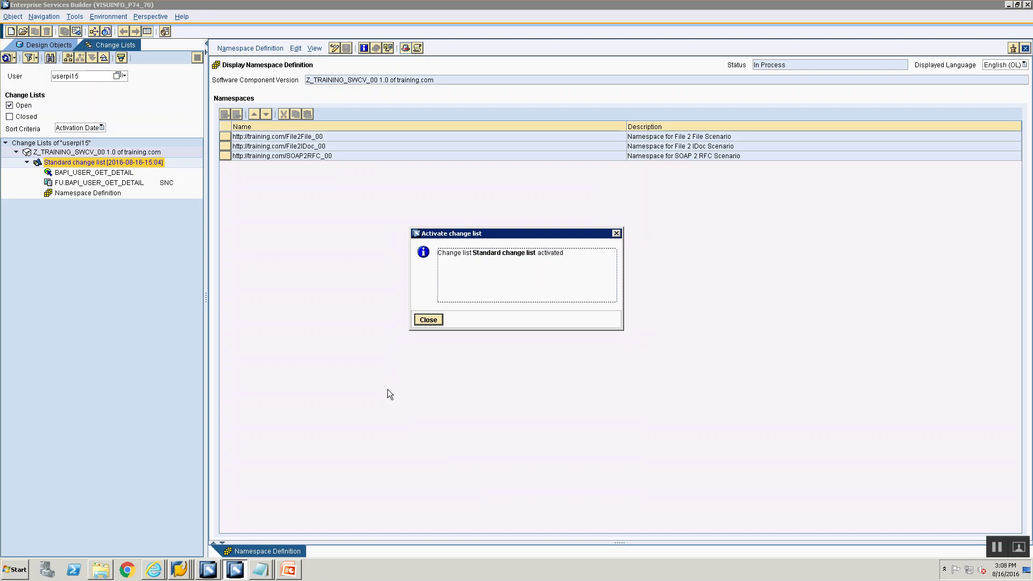
pyautogui.click(424, 319)
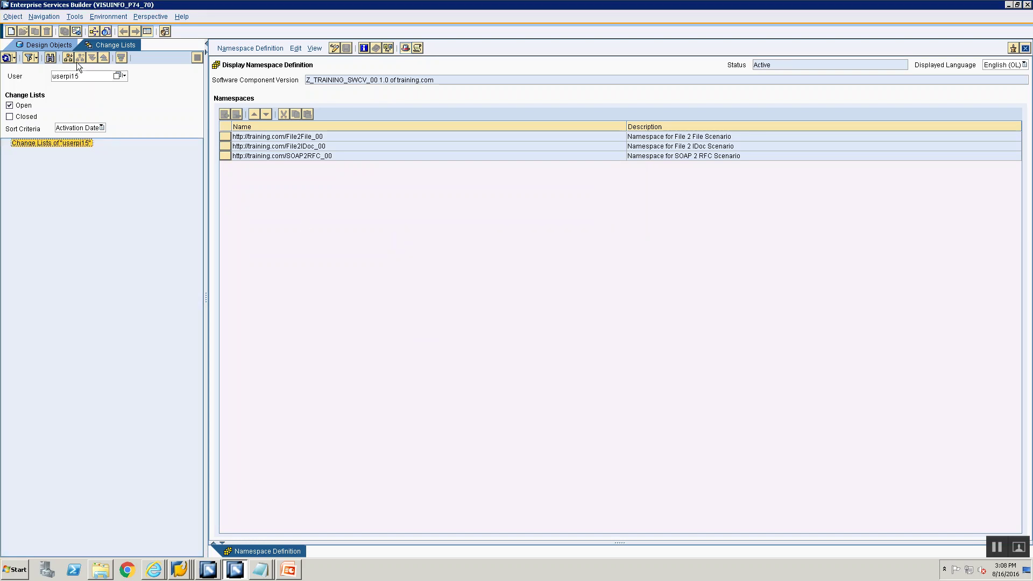
pyautogui.click(46, 43)
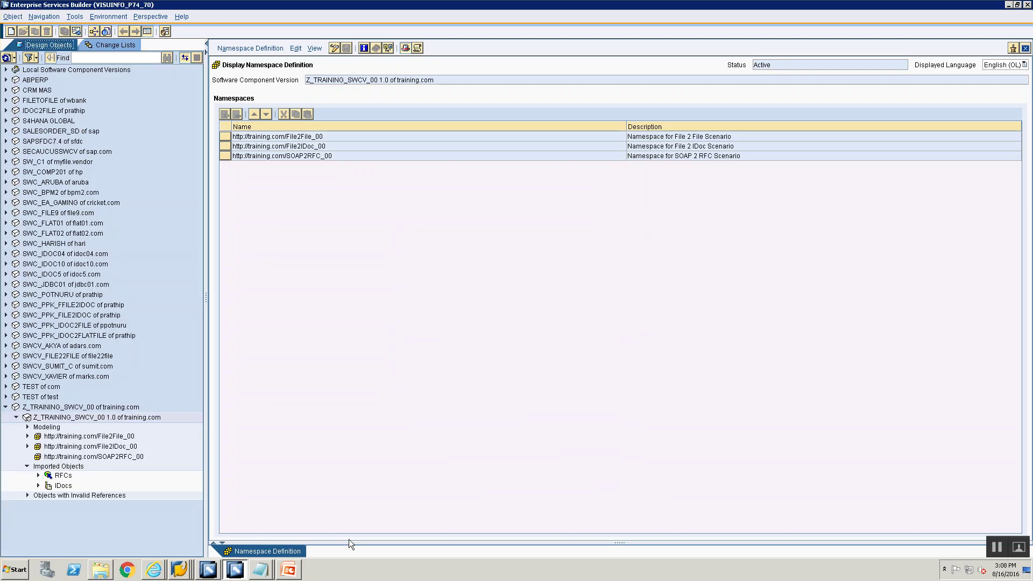
# Step: Switch to the PowerPoint slide and highlight the bullet "Define Service Interface for SOAP"
pyautogui.click(289, 569)
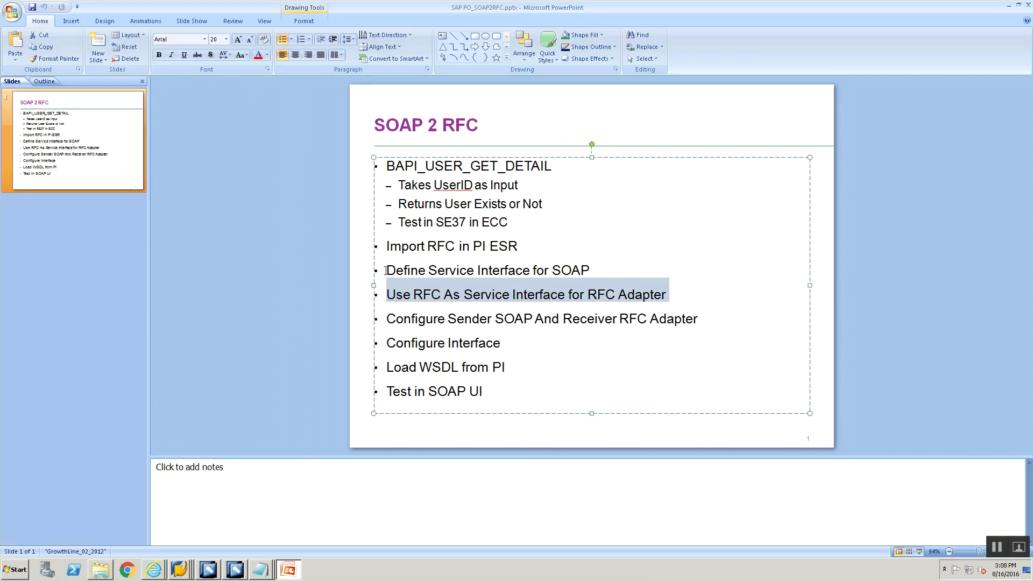
pyautogui.click(386, 272)
pyautogui.keyDown('shift'); pyautogui.click(567, 294); pyautogui.keyUp('shift')
pyautogui.keyDown('shift'); pyautogui.click(608, 276); pyautogui.keyUp('shift')
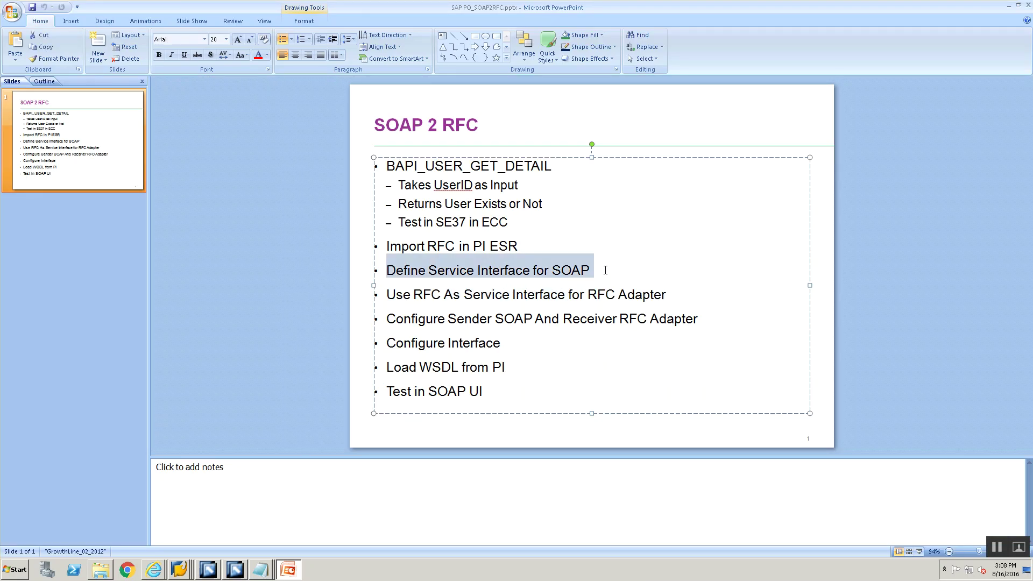
pyautogui.hotkey('alt', 'Tab')
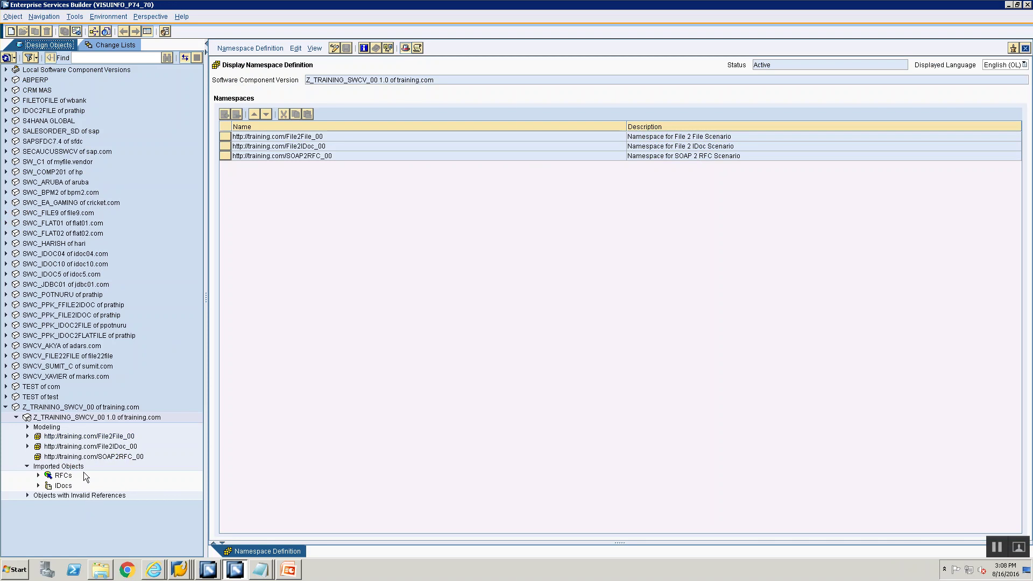
pyautogui.click(89, 457)
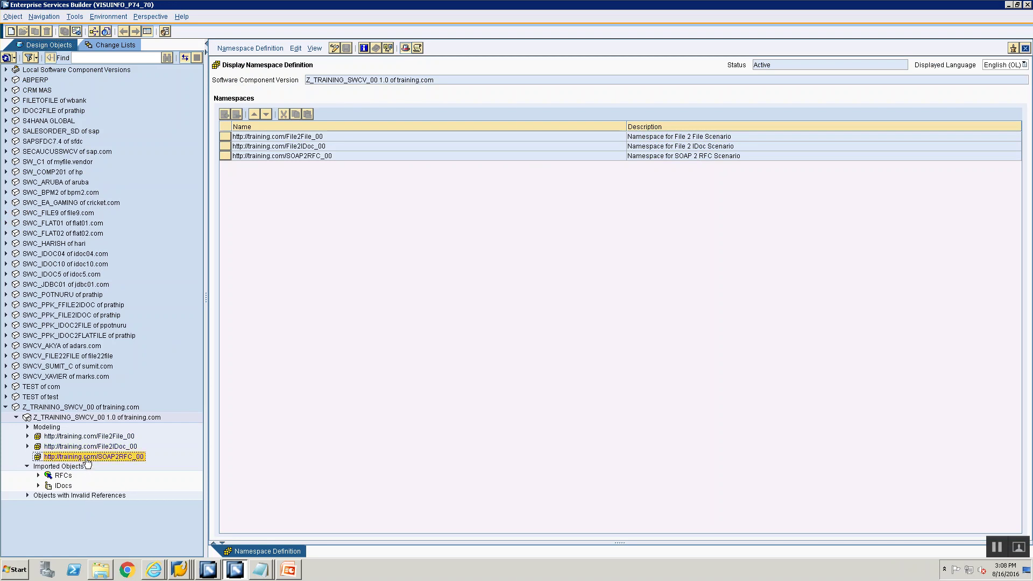
pyautogui.rightClick(88, 462)
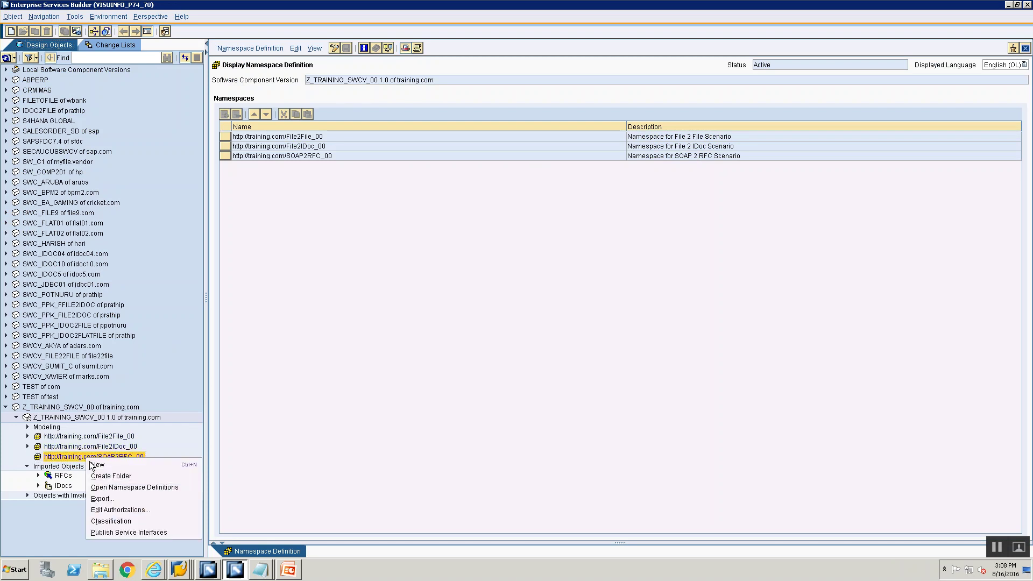
pyautogui.click(94, 466)
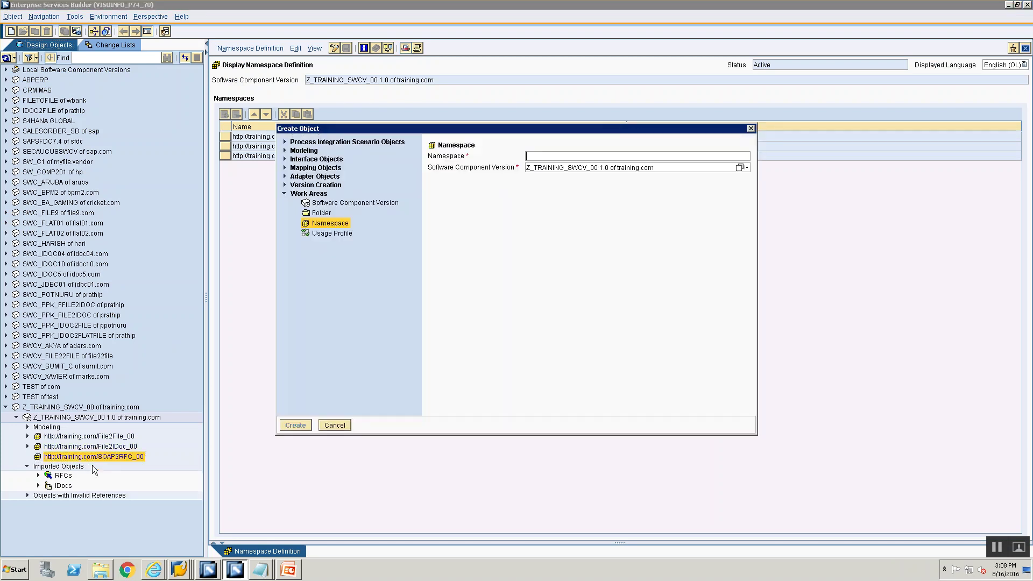
pyautogui.click(285, 159)
pyautogui.click(326, 170)
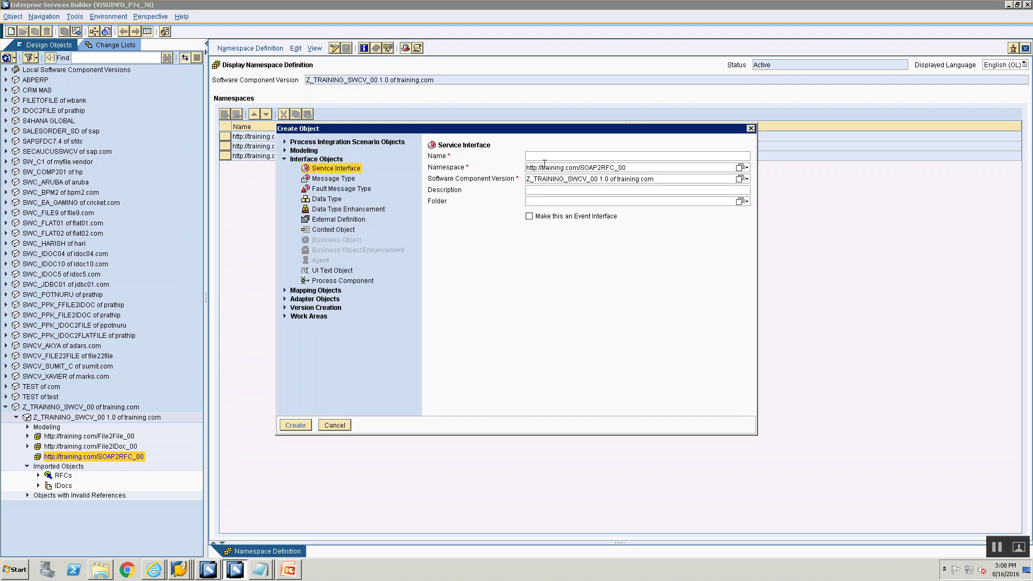
pyautogui.write('SIO')
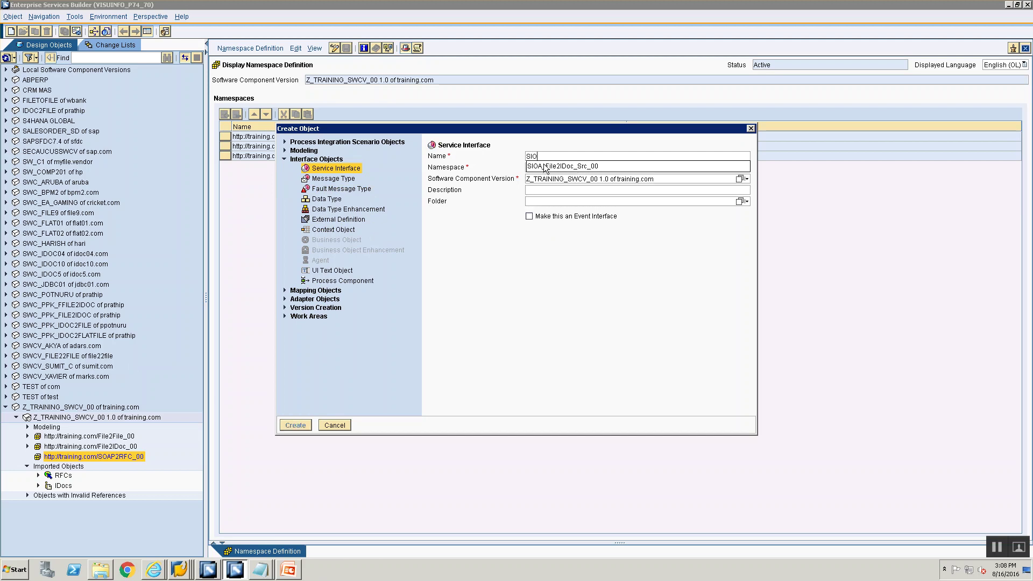
pyautogui.write('S')
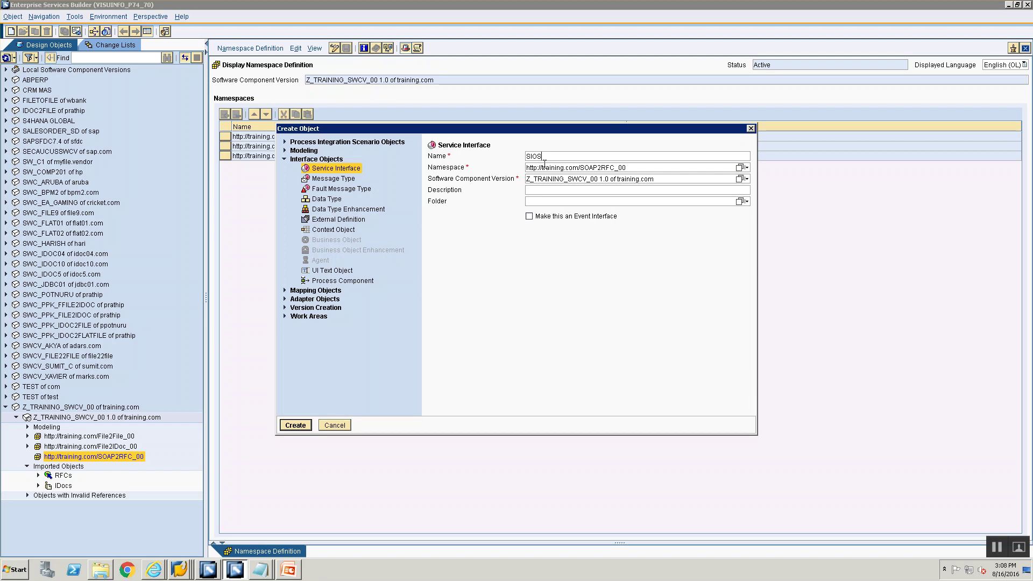
pyautogui.write('_')
pyautogui.write('OAP2RFC_00')
pyautogui.click(296, 425)
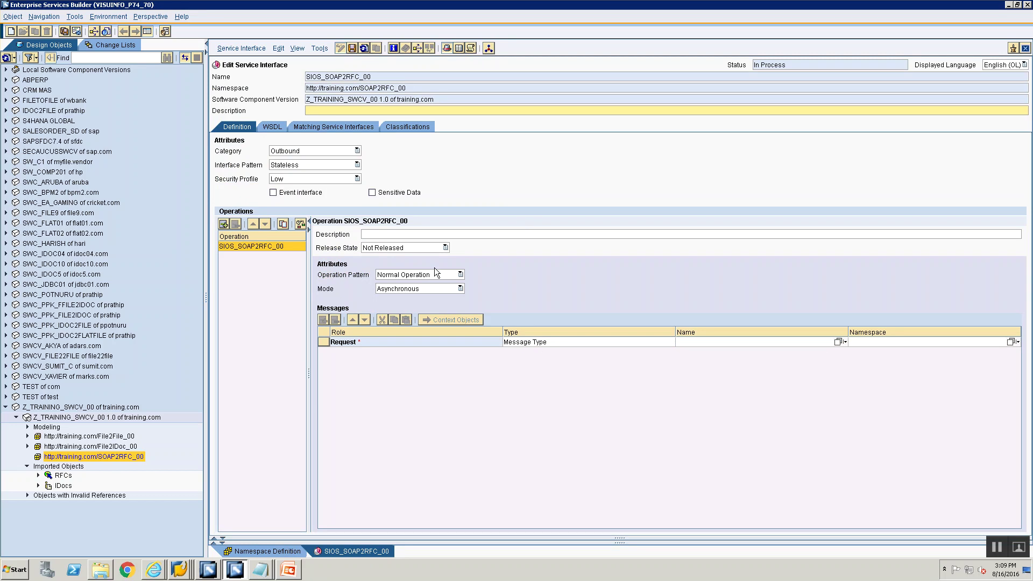
# Step: Set the mode of the operation SIOS_SOAP2RFC_00 to Synchronous
pyautogui.click(427, 291)
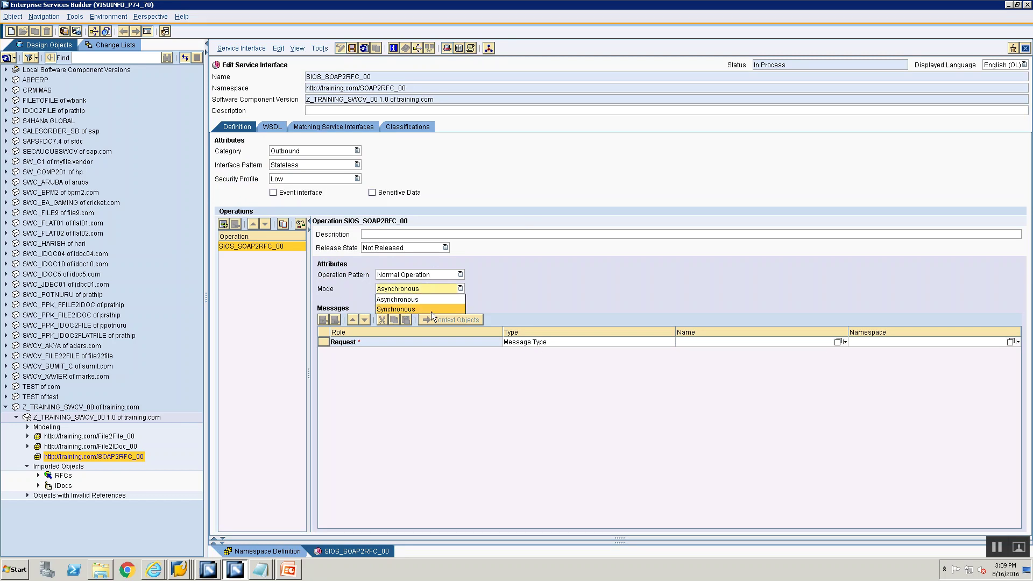
pyautogui.click(432, 311)
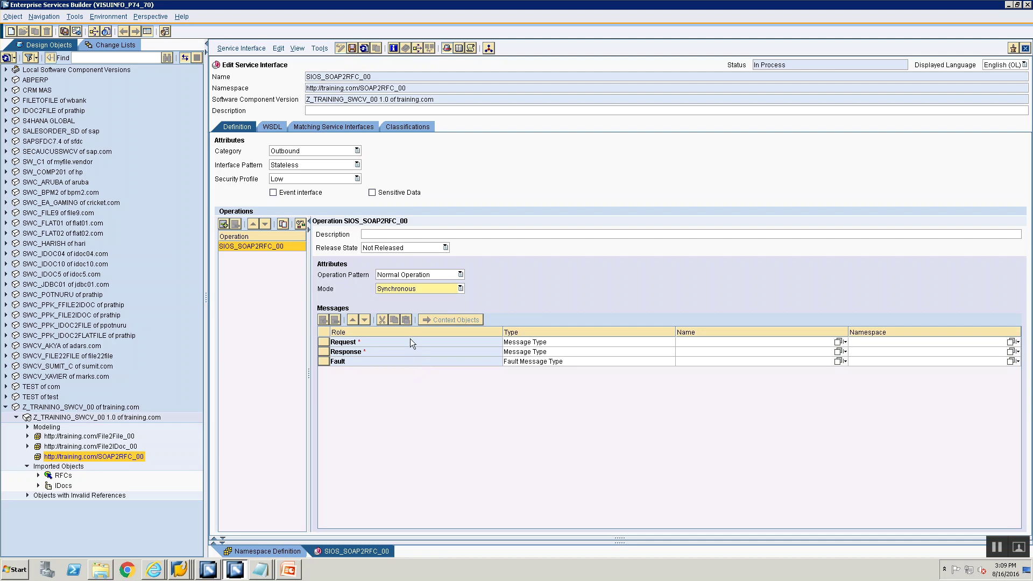
pyautogui.click(520, 352)
pyautogui.click(517, 341)
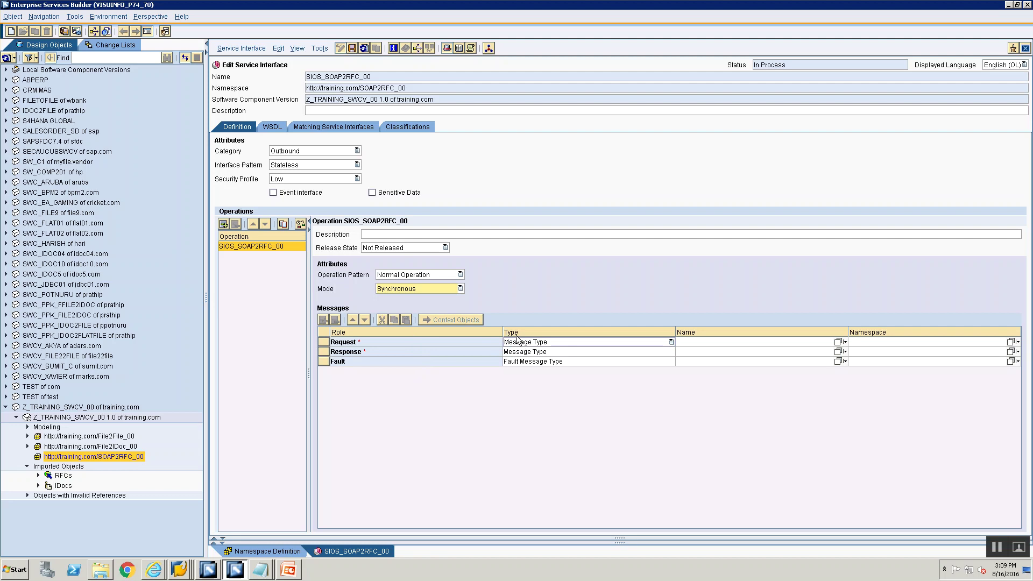
pyautogui.click(520, 342)
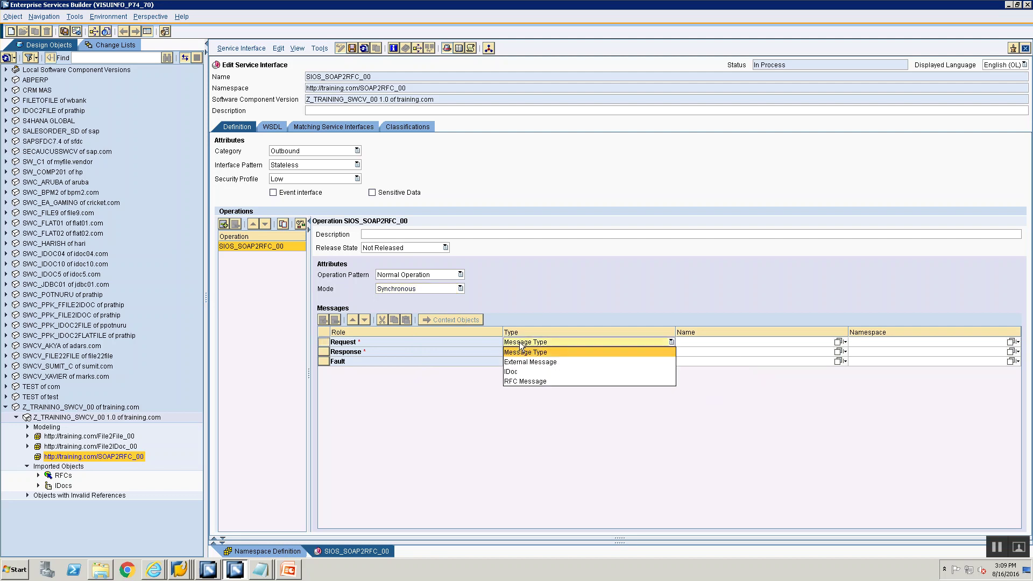
pyautogui.click(435, 383)
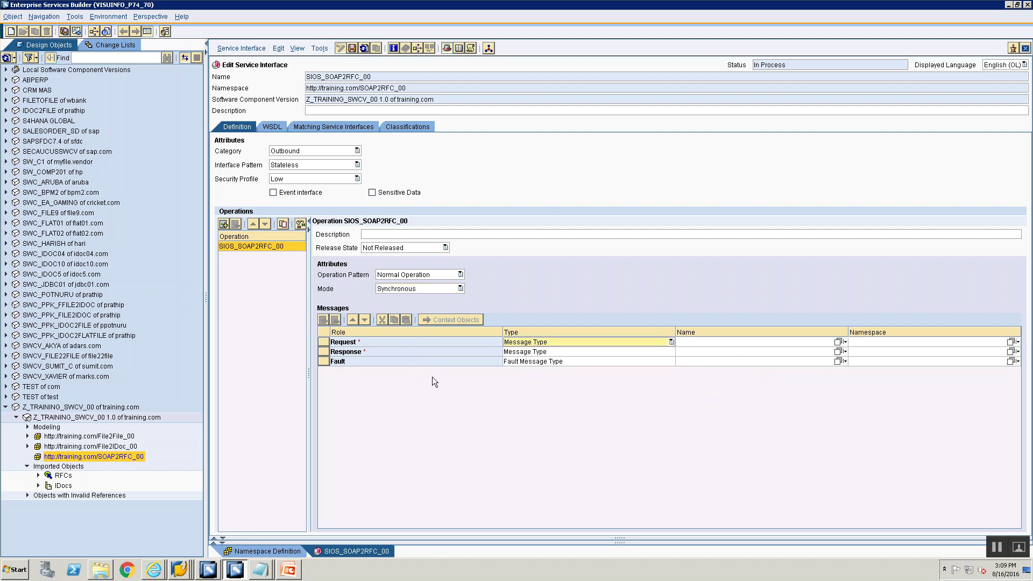
pyautogui.click(524, 342)
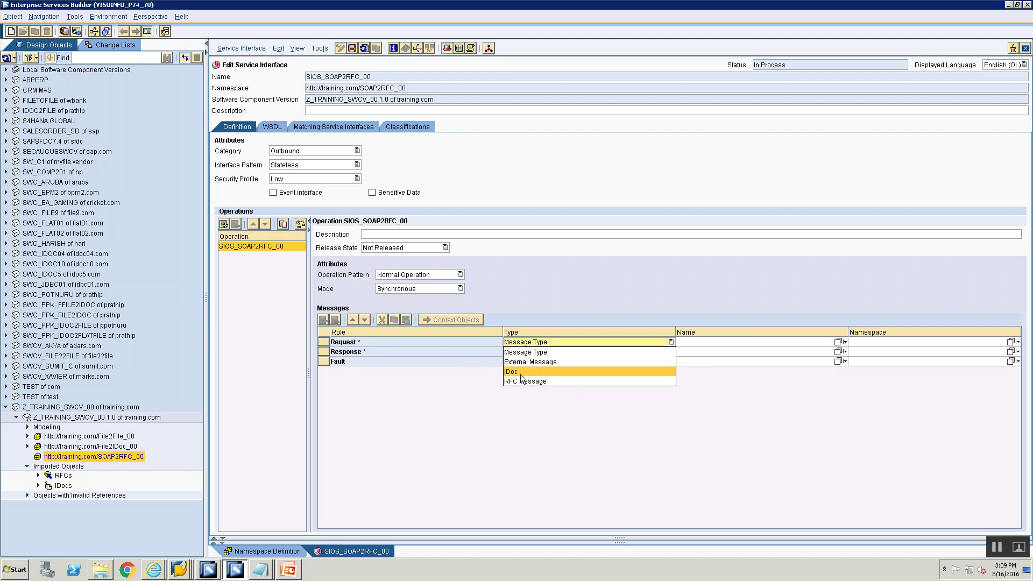
pyautogui.click(443, 429)
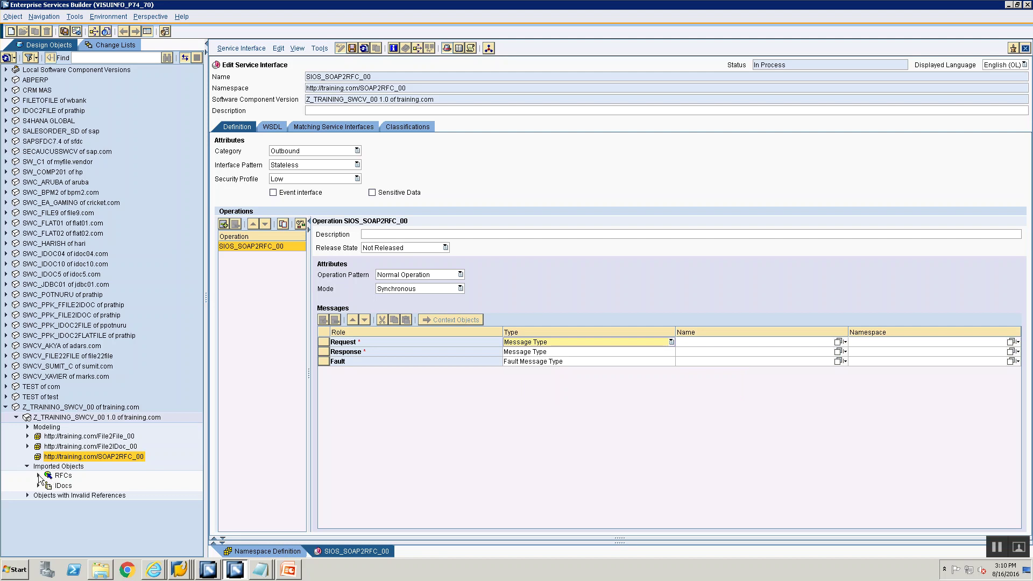
# Step: From the imported RFC, assign BAPI_USER_GET_DETAIL as the request message and BAPI_USER_GET_DETAIL.Response as the response message
pyautogui.click(38, 475)
pyautogui.click(64, 488)
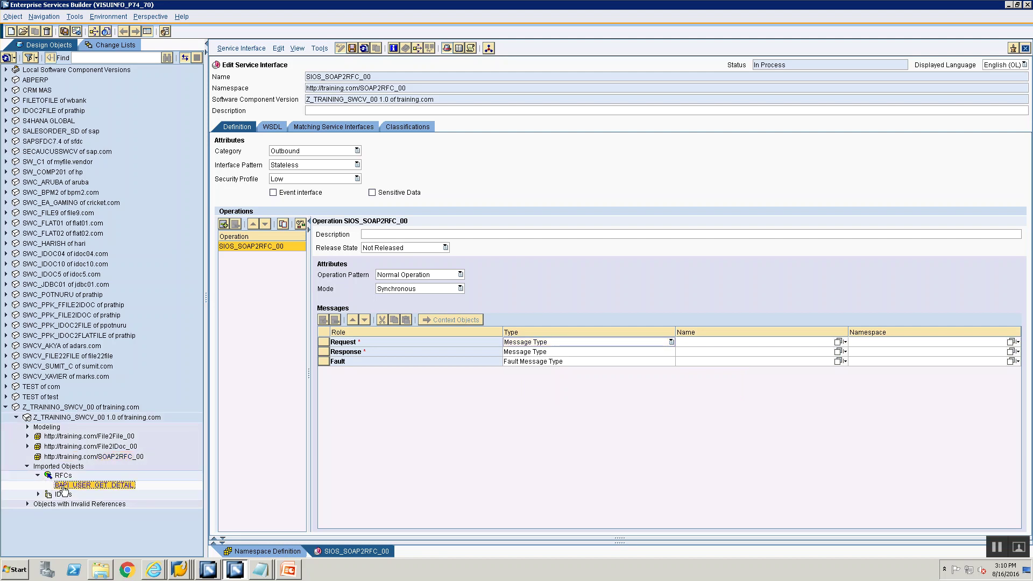
pyautogui.moveTo(63, 487); pyautogui.dragTo(752, 351)
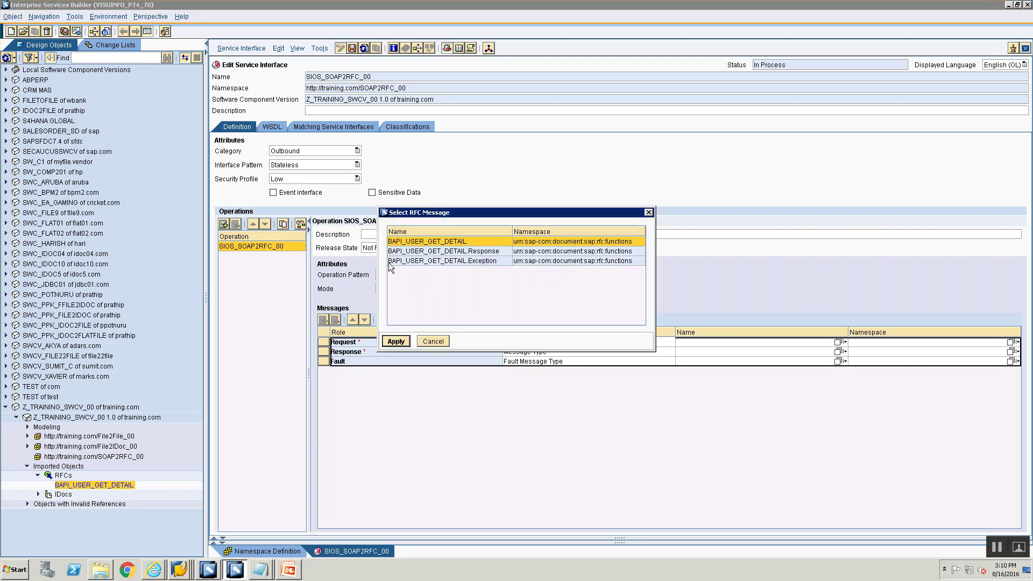
pyautogui.click(410, 243)
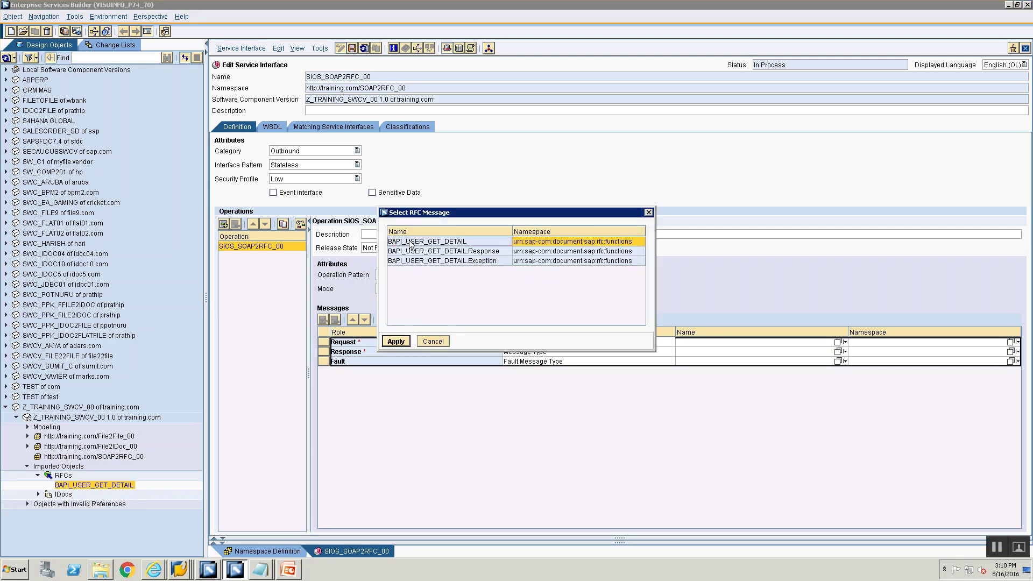
pyautogui.click(397, 342)
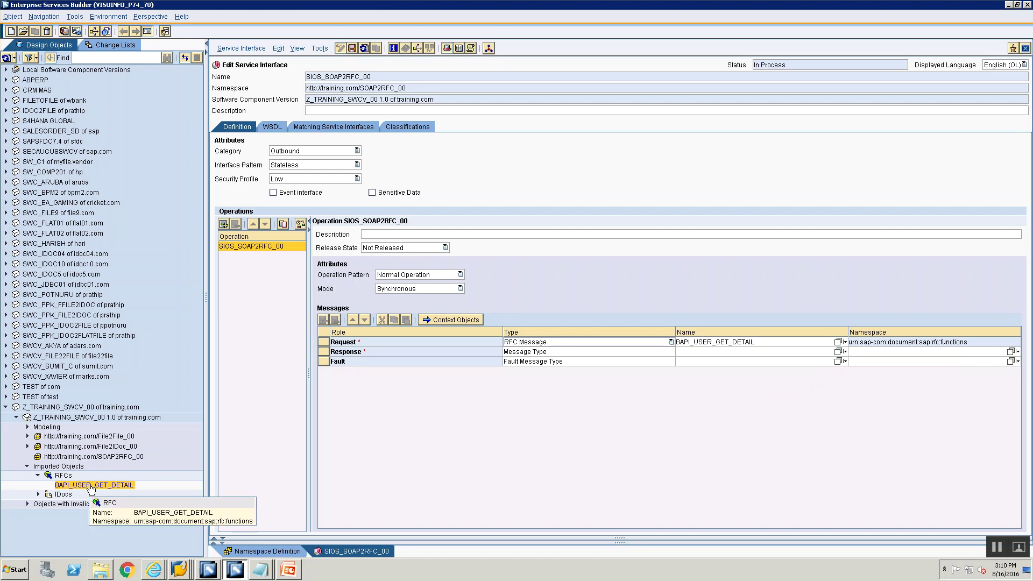
pyautogui.moveTo(91, 486); pyautogui.dragTo(692, 355)
pyautogui.click(445, 253)
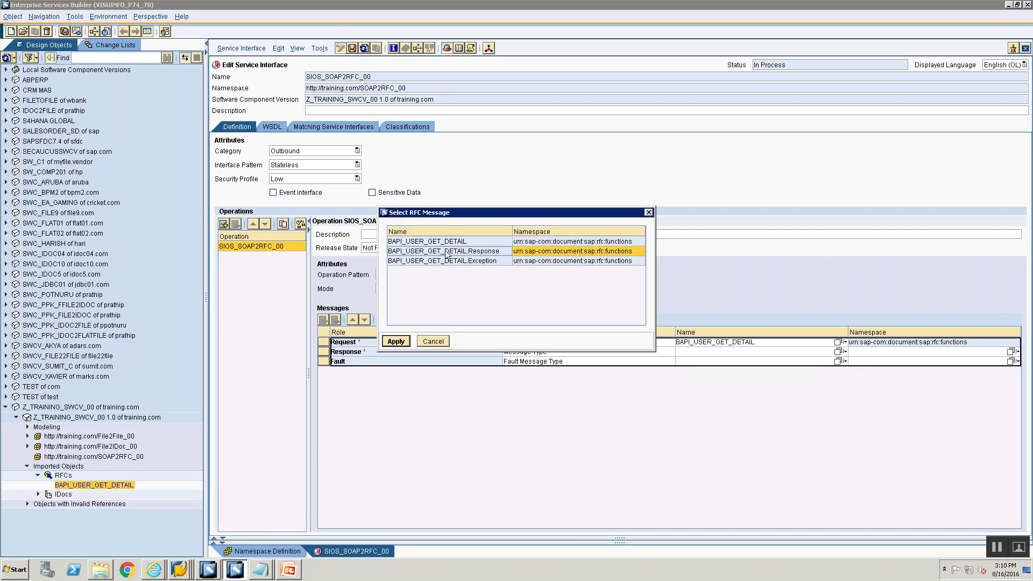
pyautogui.click(397, 341)
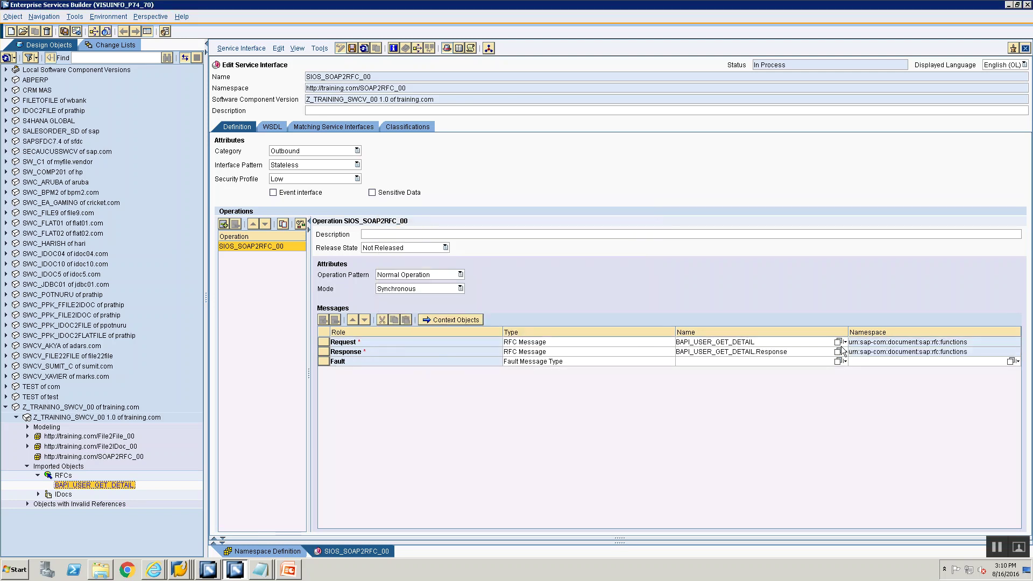
pyautogui.click(771, 344)
pyautogui.click(399, 75)
pyautogui.doubleClick(399, 76)
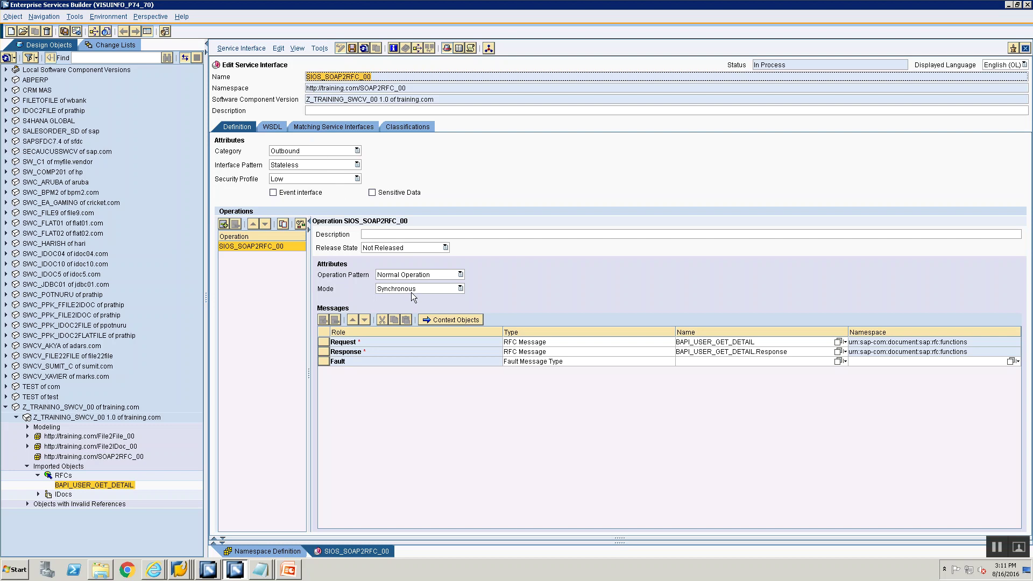
# Step: Reassign BAPI_USER_GET_DETAIL to the request and BAPI_USER_GET_DETAIL.Response to the response, and save the service interface
pyautogui.moveTo(106, 486); pyautogui.dragTo(634, 347)
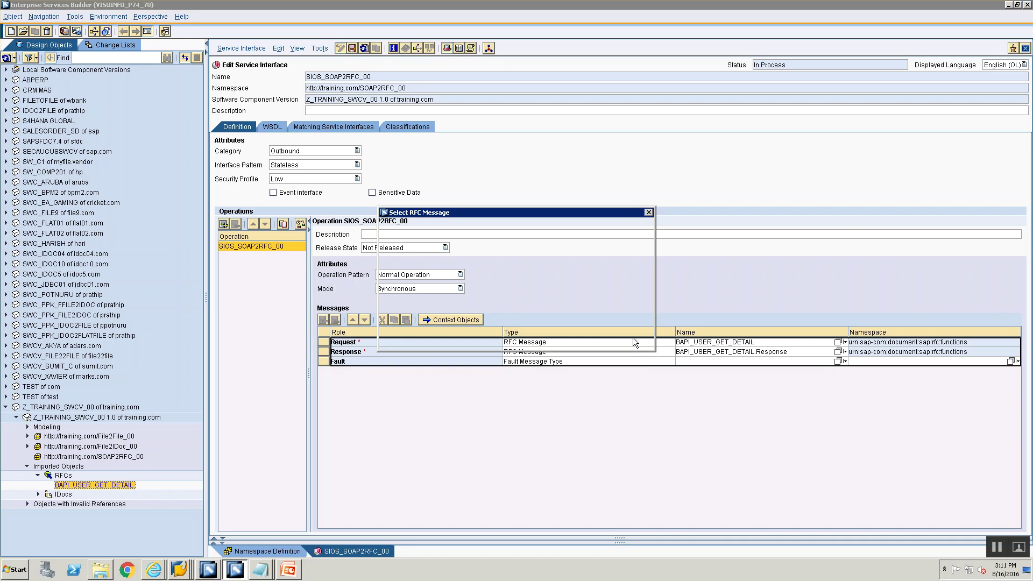
pyautogui.click(467, 244)
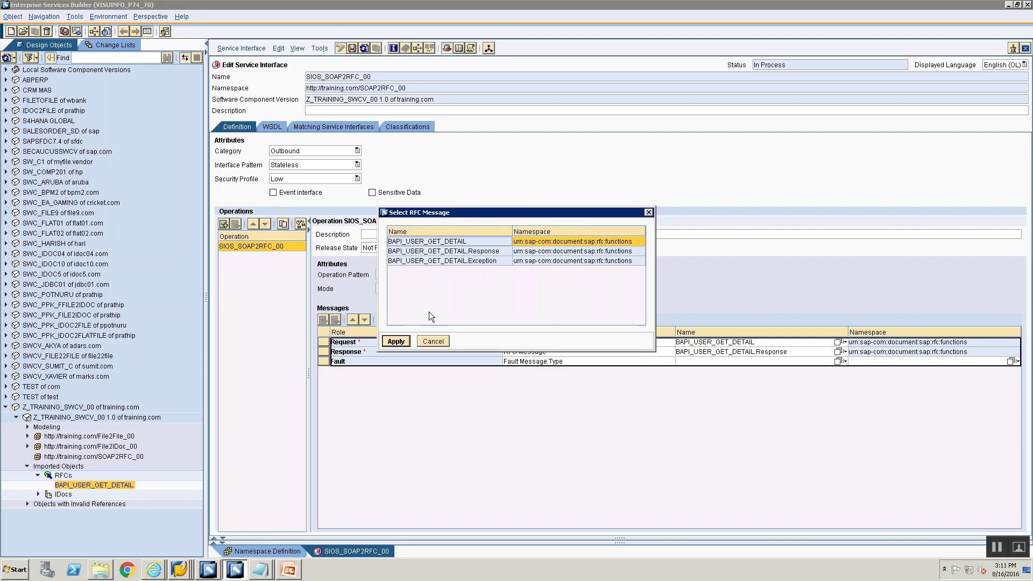
pyautogui.click(396, 341)
pyautogui.moveTo(125, 486); pyautogui.dragTo(756, 362)
pyautogui.click(474, 251)
pyautogui.click(401, 343)
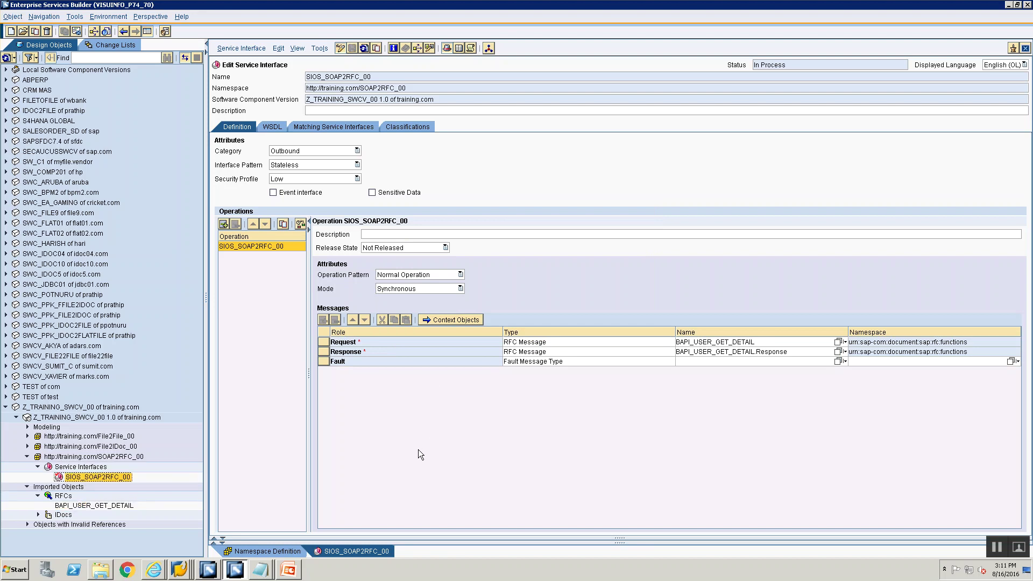
# Step: Close the service interface editor and the namespace definition editor
pyautogui.click(95, 467)
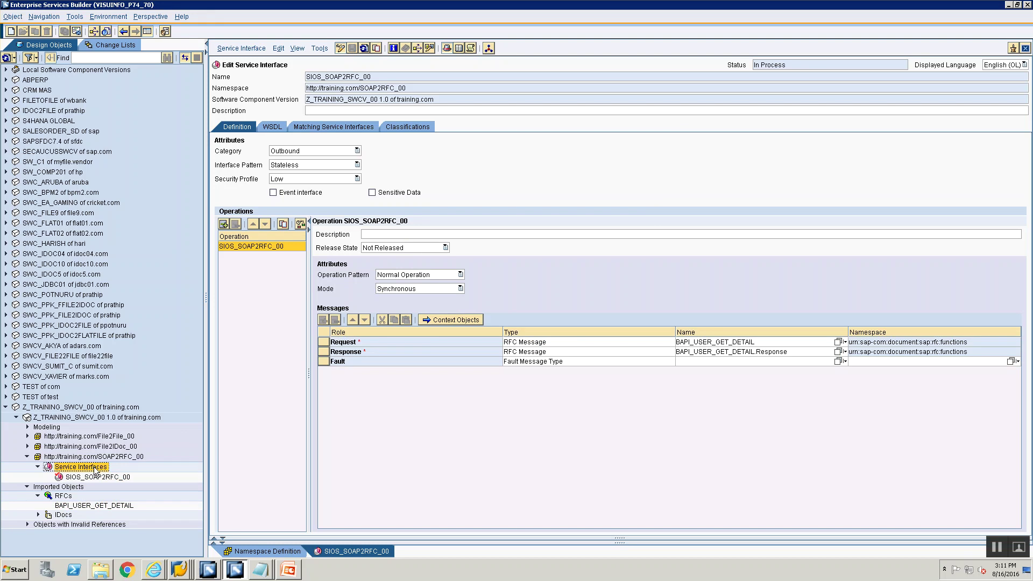
pyautogui.click(1025, 48)
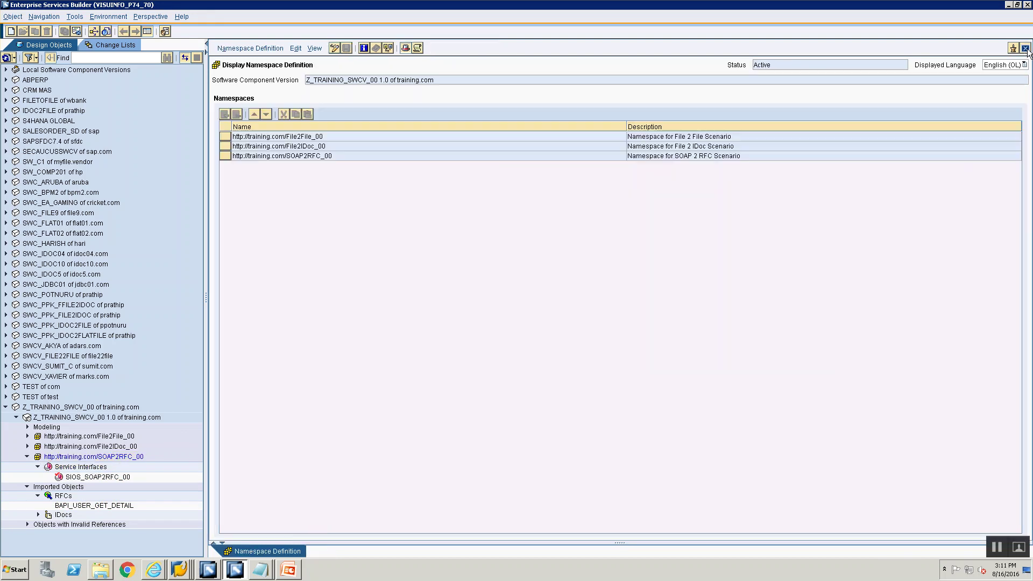
pyautogui.click(1026, 49)
pyautogui.click(84, 467)
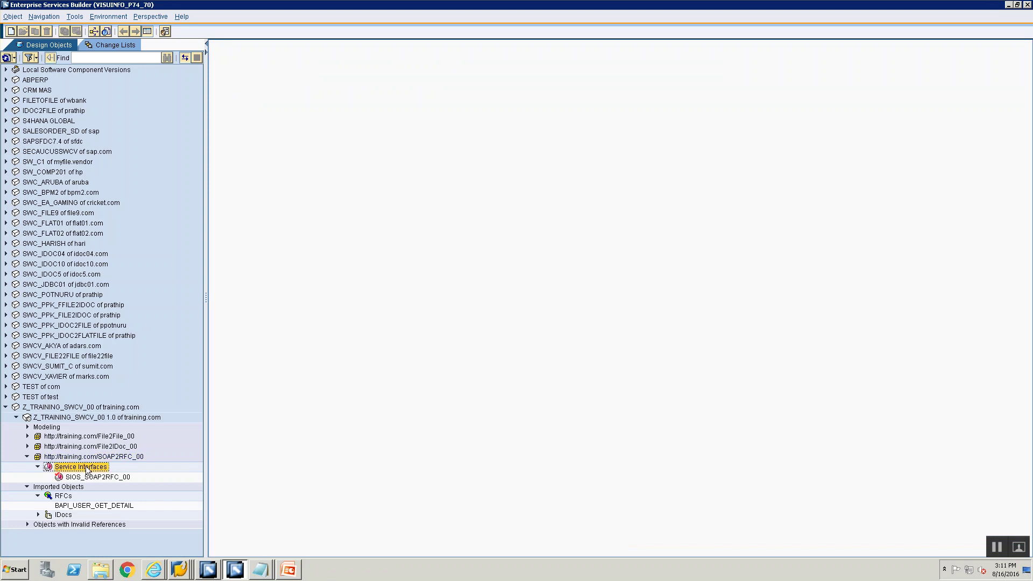
pyautogui.rightClick(86, 457)
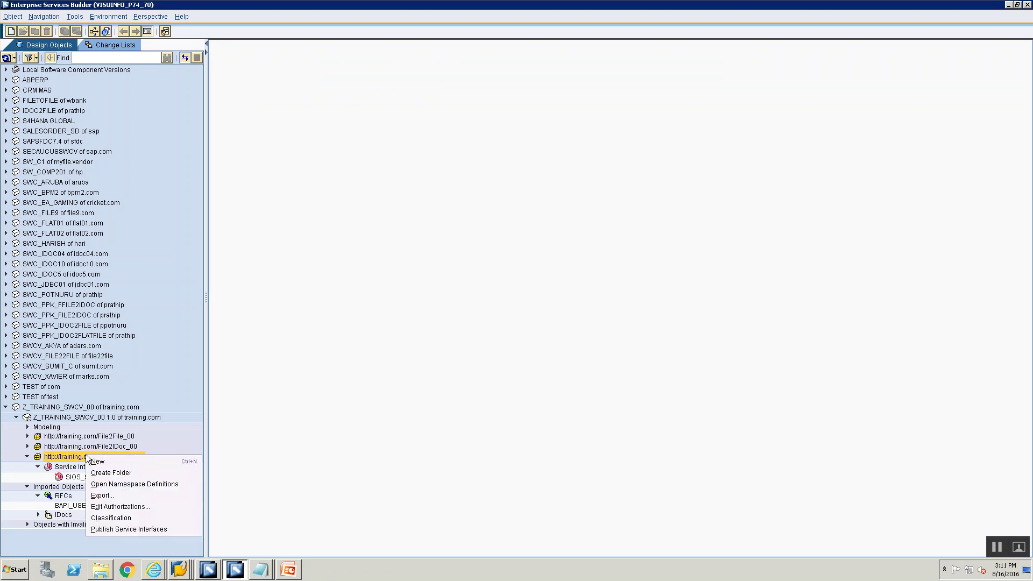
pyautogui.click(96, 461)
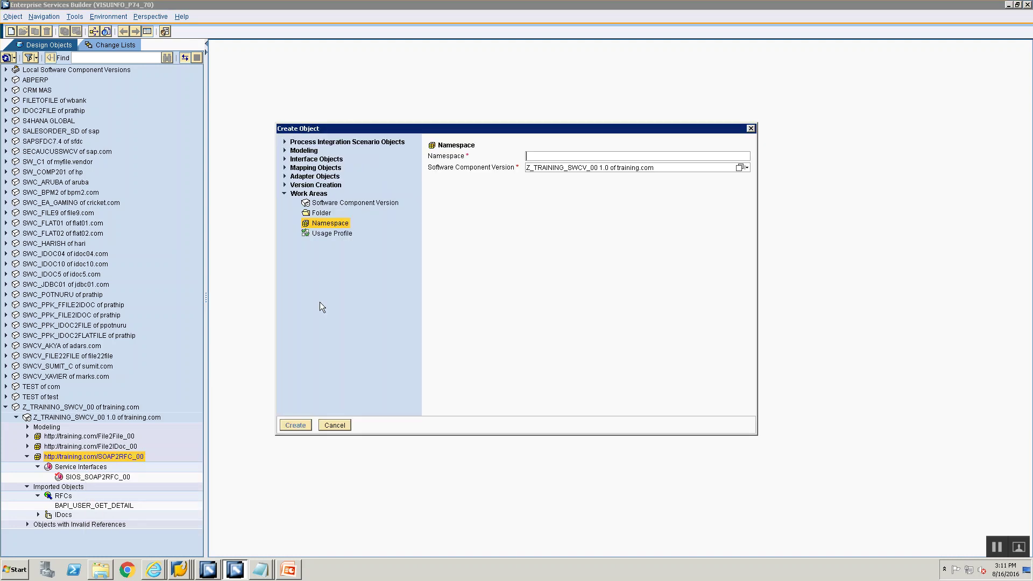
pyautogui.click(285, 168)
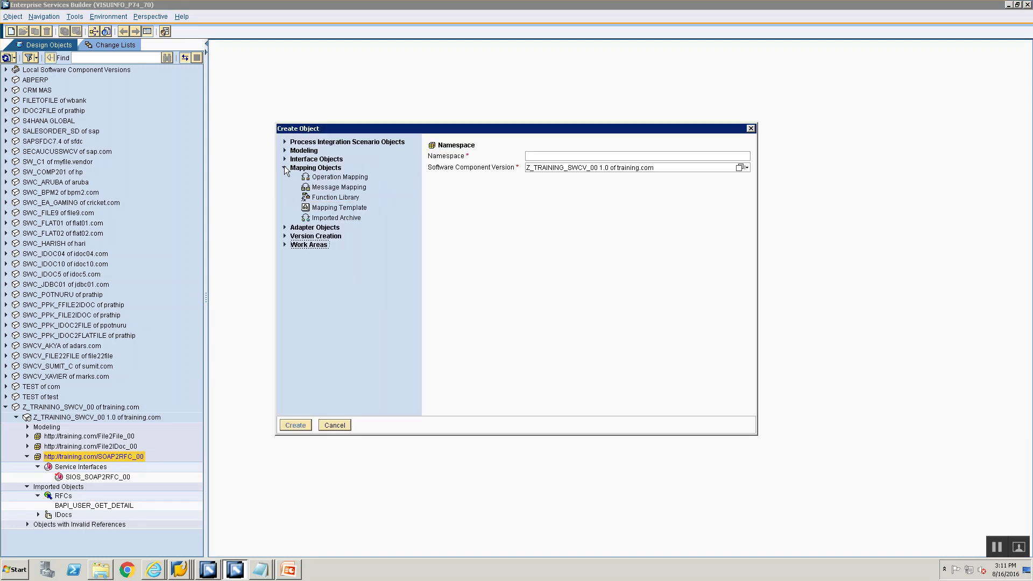
pyautogui.click(559, 157)
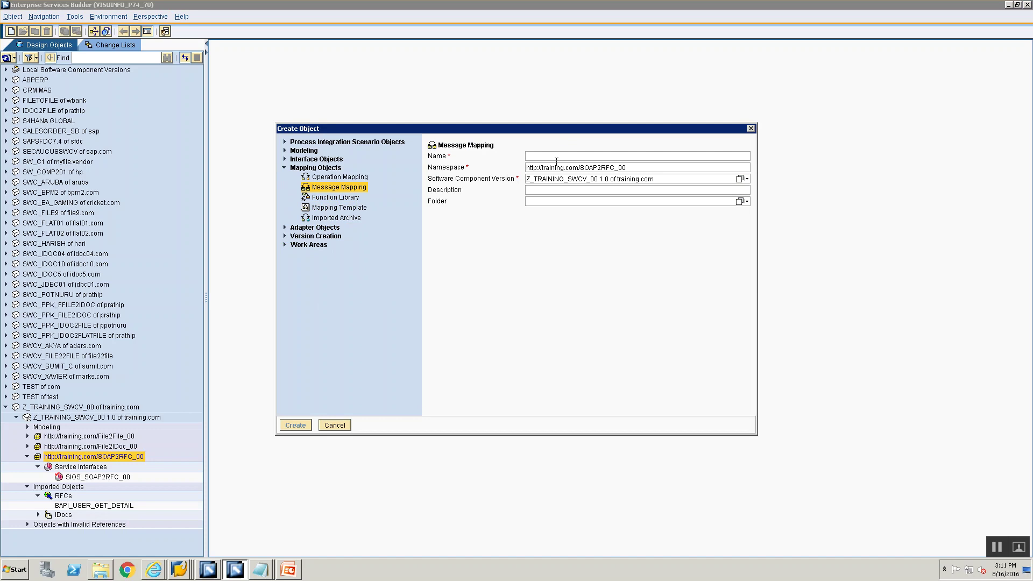
pyautogui.write('MM_SOAP')
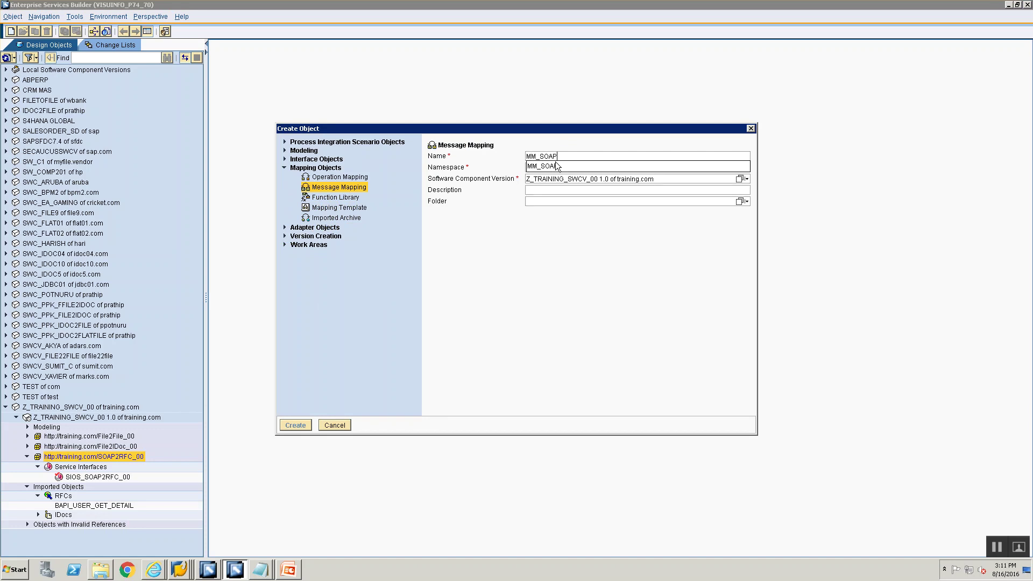
pyautogui.write('2RFC')
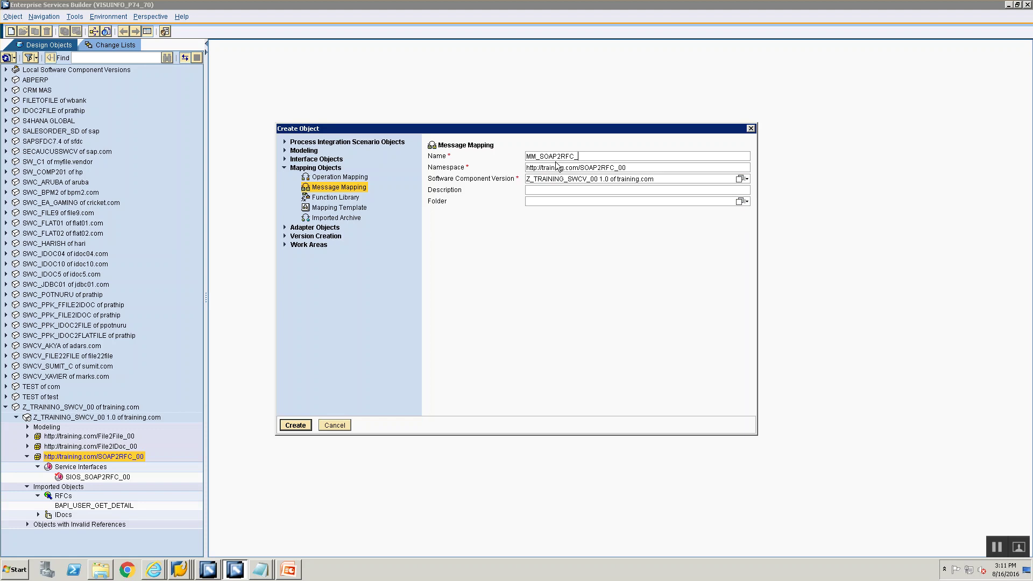
pyautogui.write('_RequestMapping')
pyautogui.press('Return')
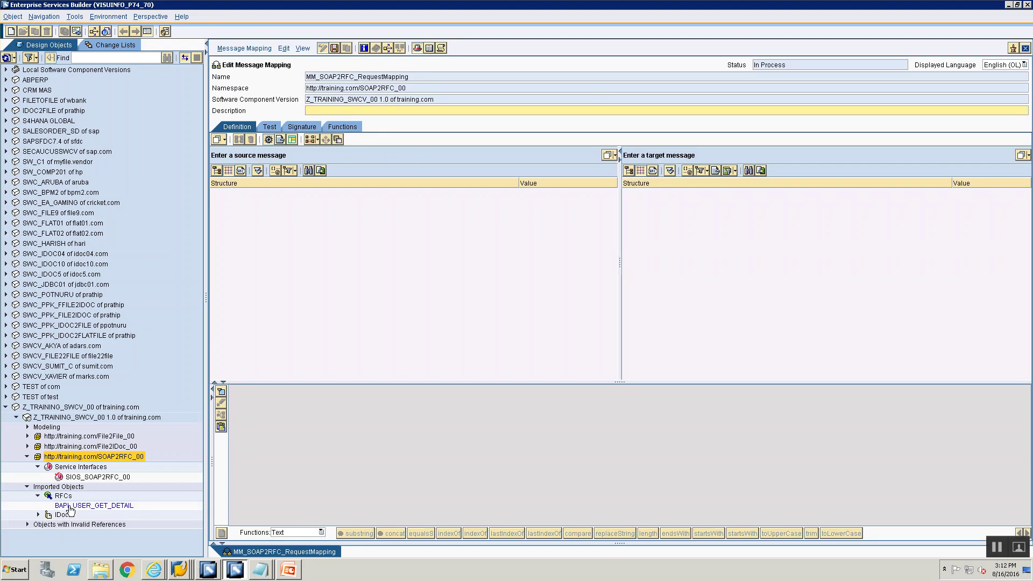
# Step: Set the imported RFC message BAPI_USER_GET_DETAIL as both source and target message of the request mapping
pyautogui.click(70, 506)
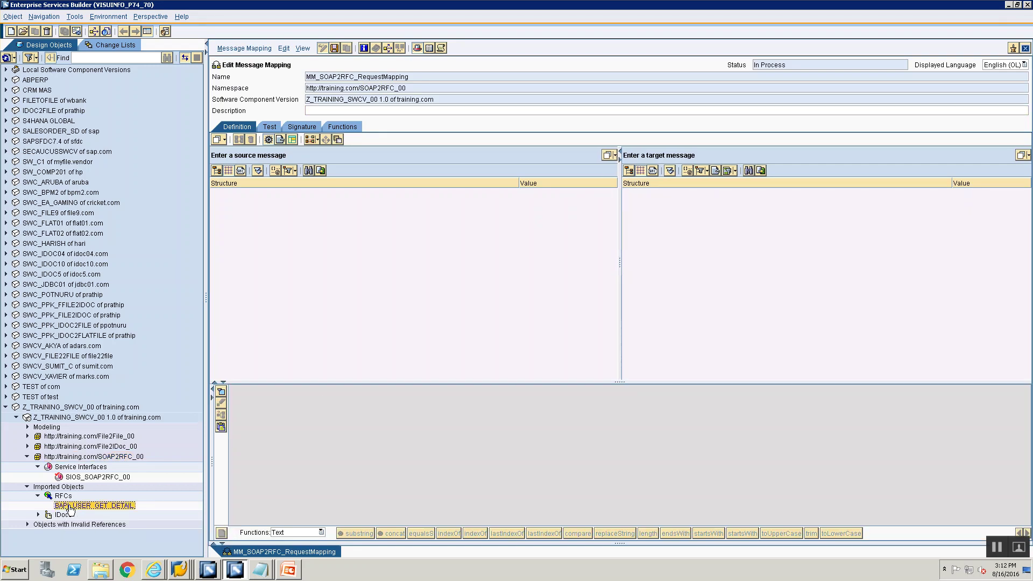
pyautogui.moveTo(70, 510); pyautogui.dragTo(333, 158)
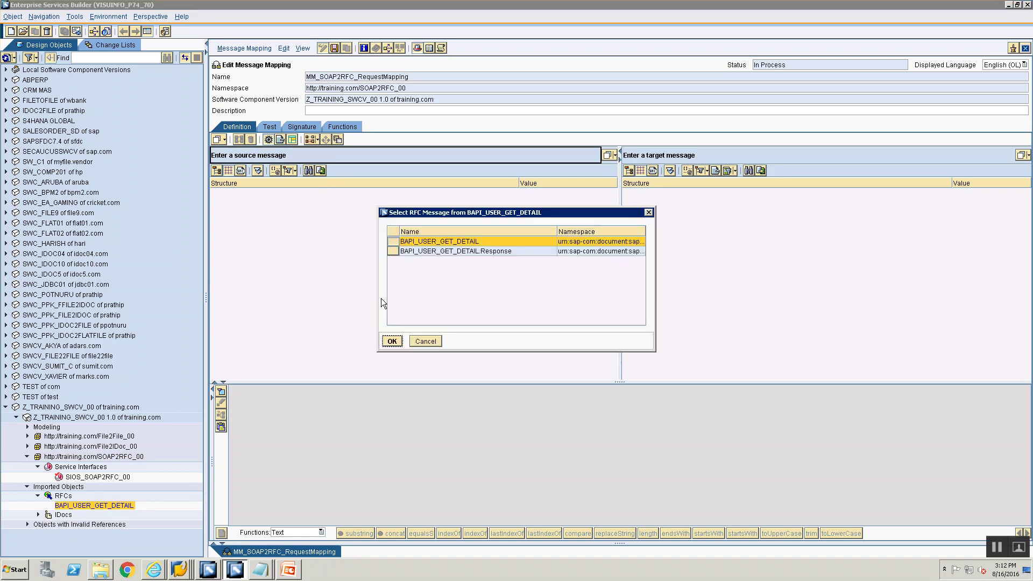
pyautogui.click(392, 341)
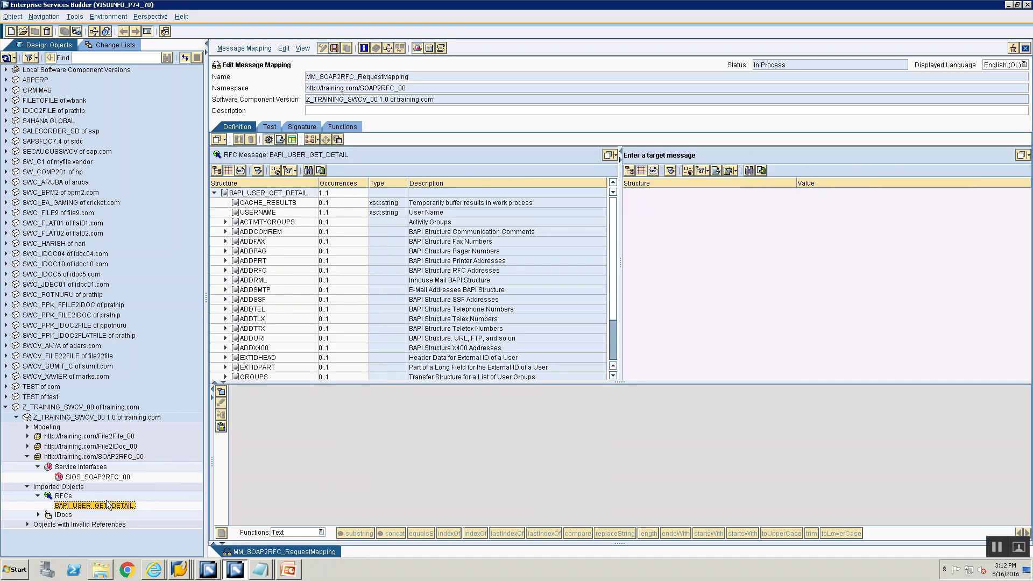
pyautogui.moveTo(107, 506); pyautogui.dragTo(684, 160)
pyautogui.click(392, 340)
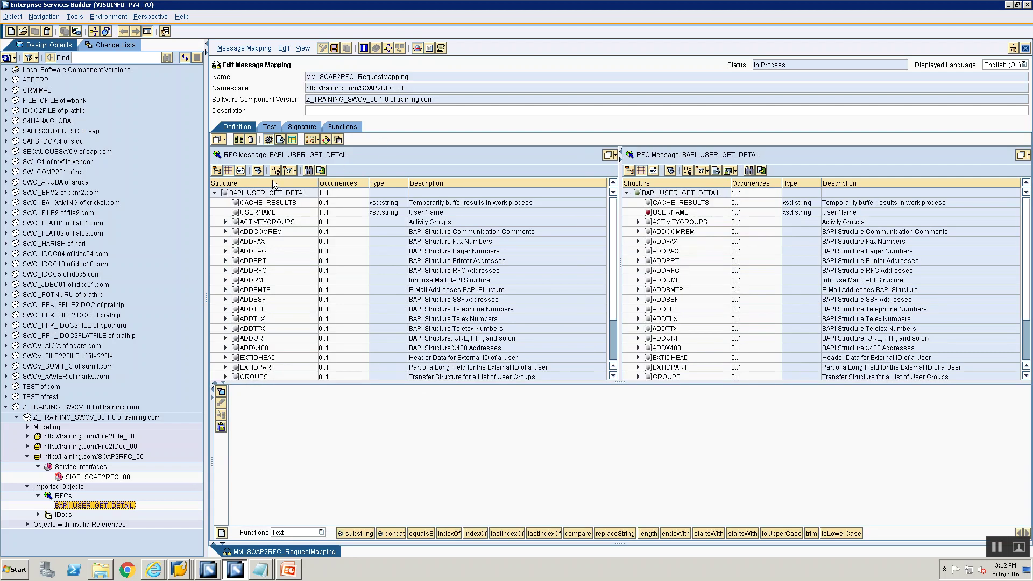
# Step: Mass-map the source BAPI_USER_GET_DETAIL root node with all its subfields to the matching target root node
pyautogui.click(273, 193)
pyautogui.click(652, 195)
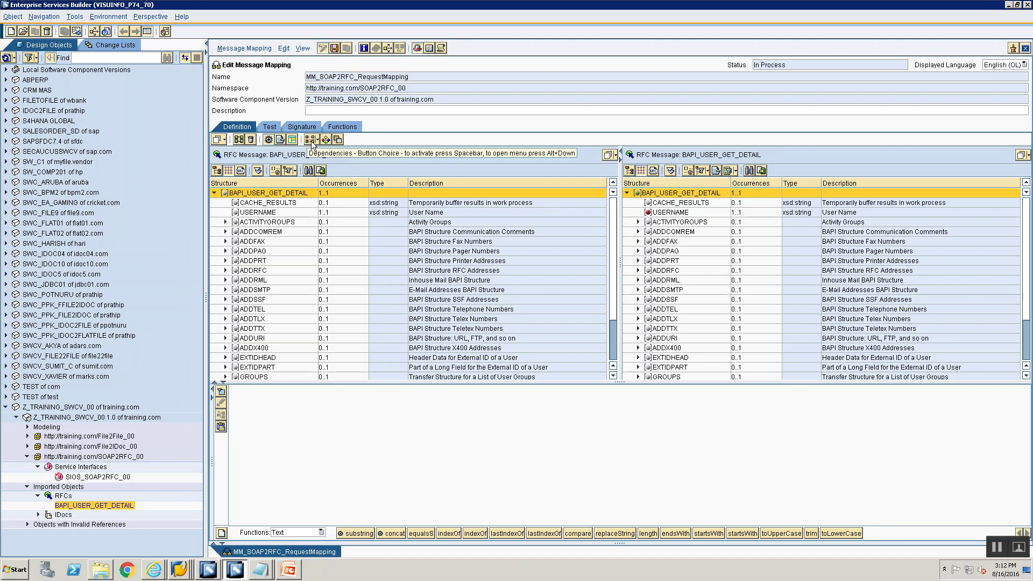
pyautogui.click(240, 140)
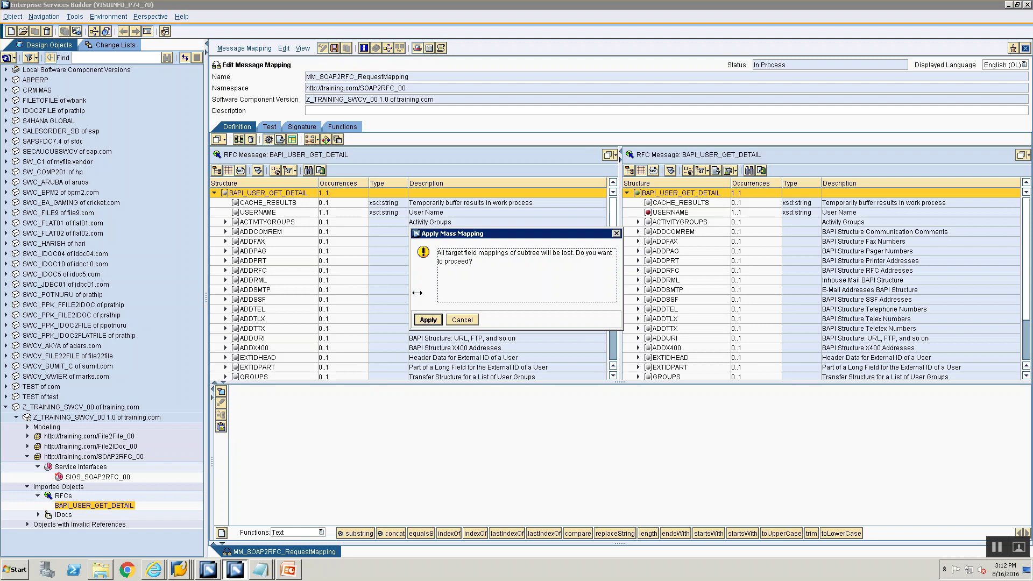
pyautogui.click(439, 320)
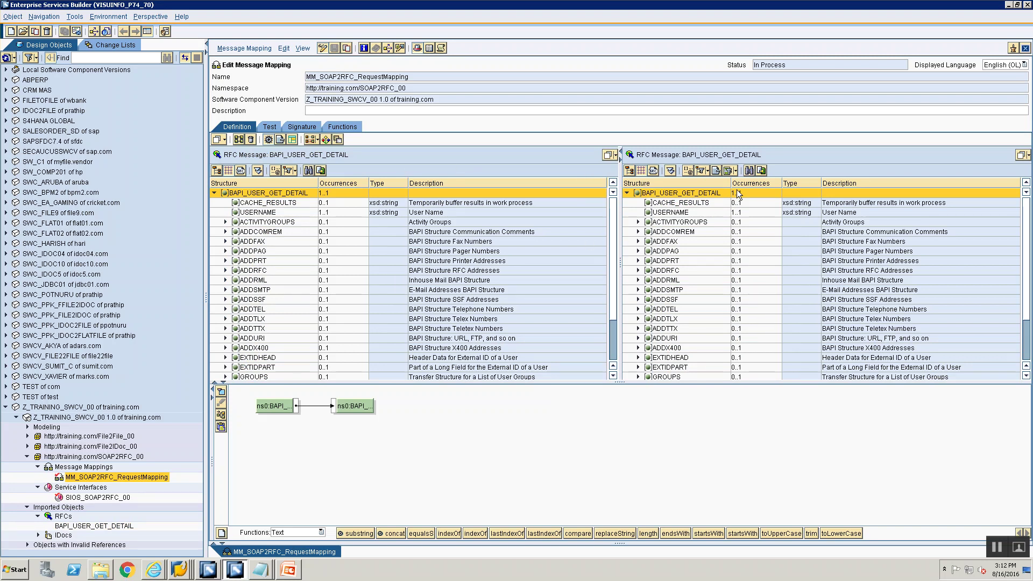
pyautogui.click(94, 466)
pyautogui.rightClick(94, 466)
pyautogui.click(111, 473)
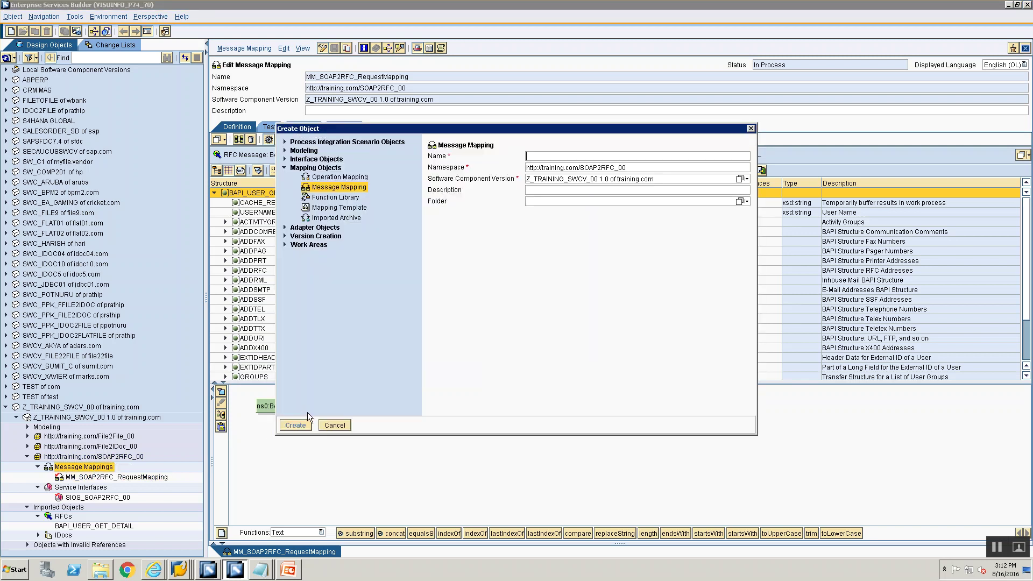
pyautogui.write('MM')
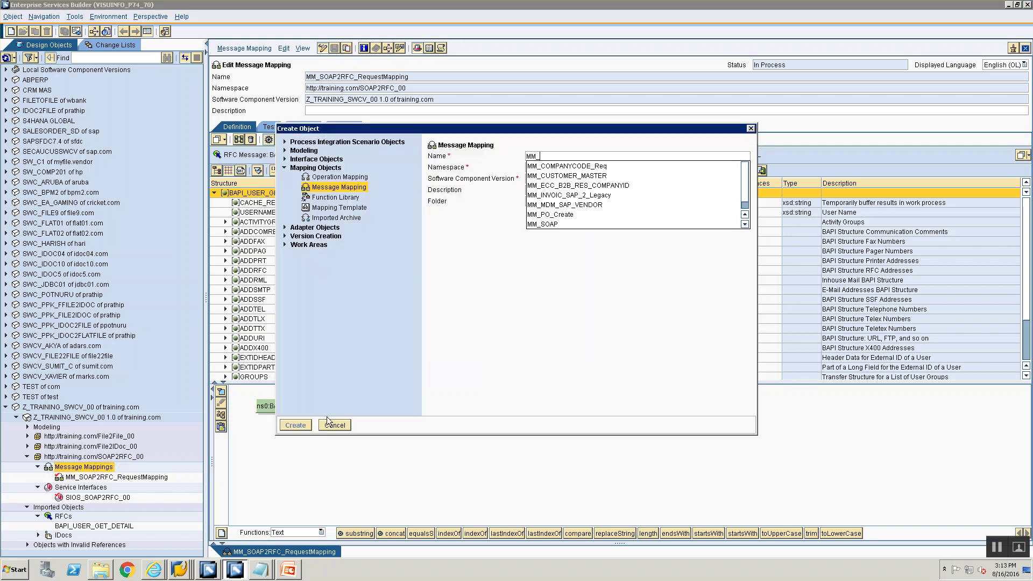
pyautogui.write('_SOAP2R')
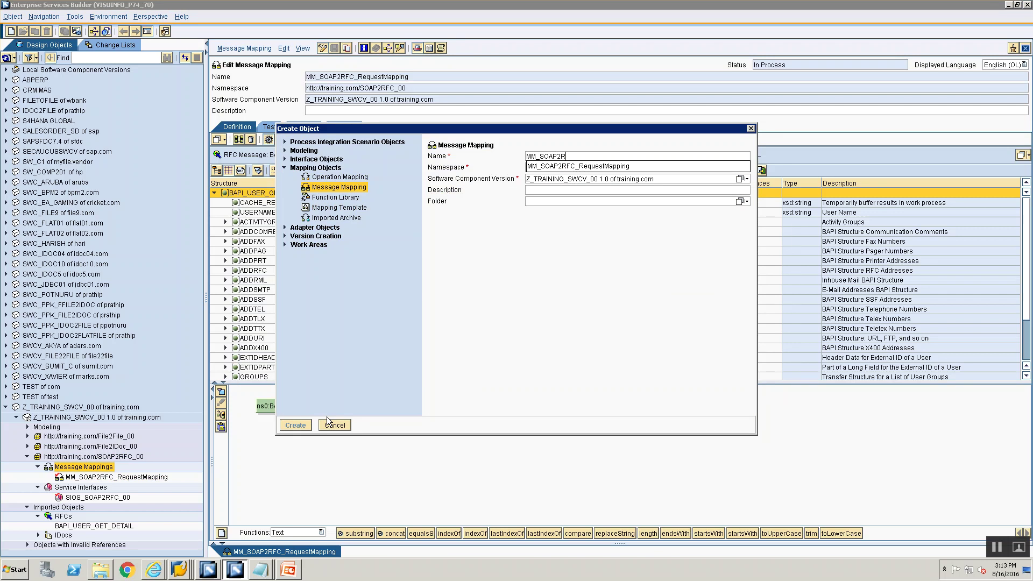
pyautogui.write('FC_ResponseM<a')
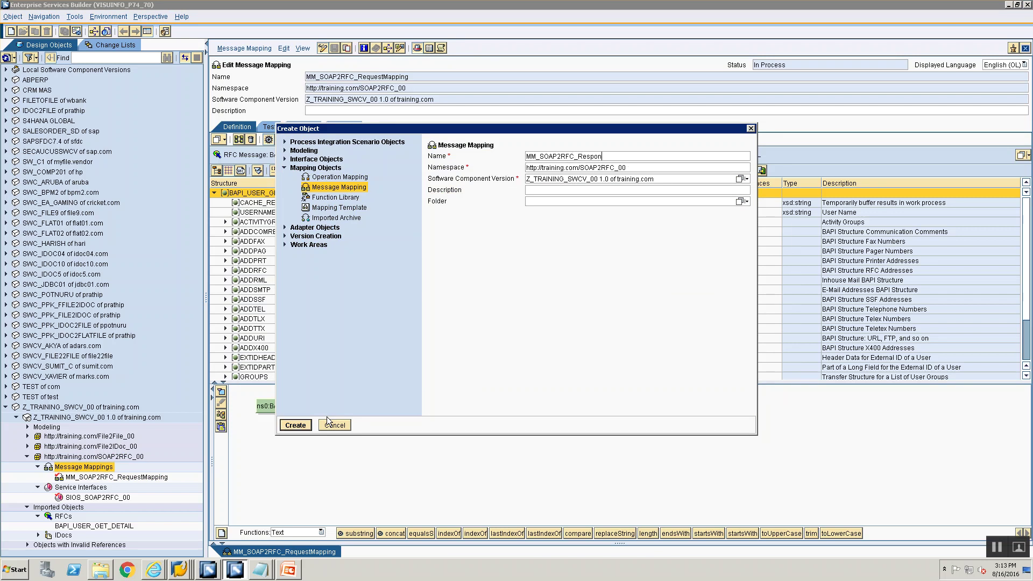
pyautogui.click(326, 421)
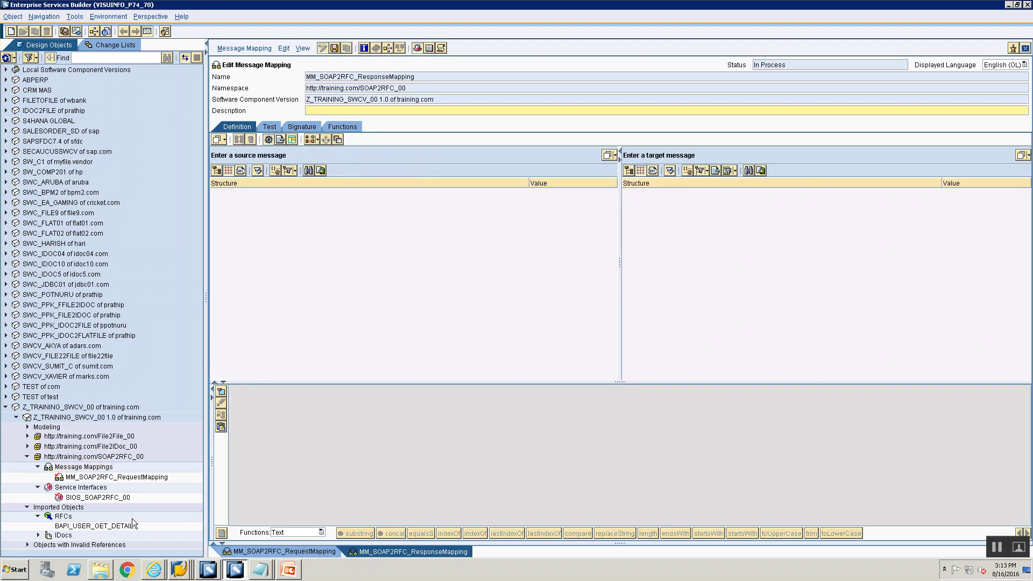
# Step: Set the RFC message BAPI_USER_GET_DETAIL.Response as both source and target message of the response mapping
pyautogui.moveTo(123, 532); pyautogui.dragTo(416, 226)
pyautogui.moveTo(445, 154); pyautogui.dragTo(445, 155)
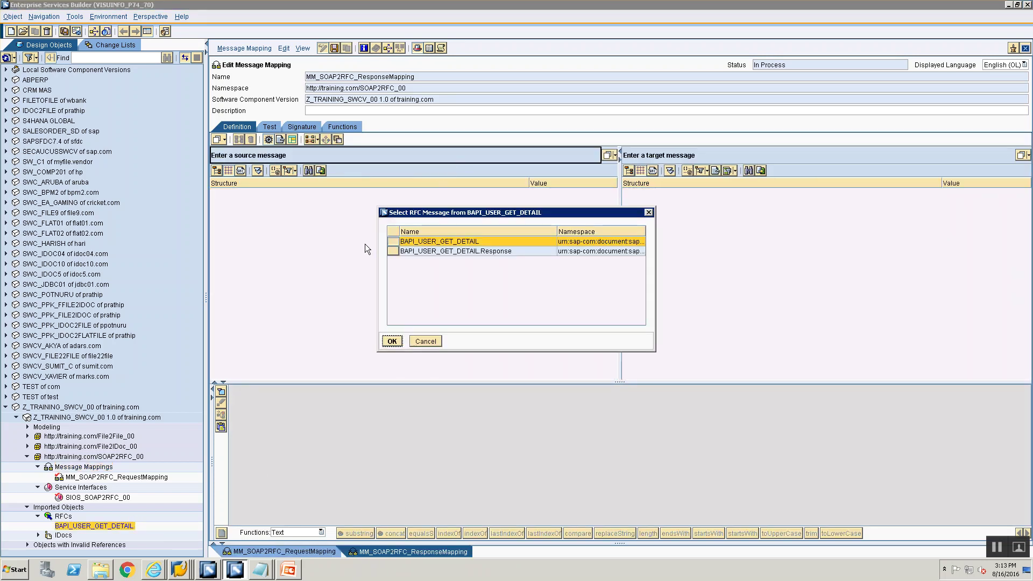
pyautogui.click(431, 251)
pyautogui.click(392, 341)
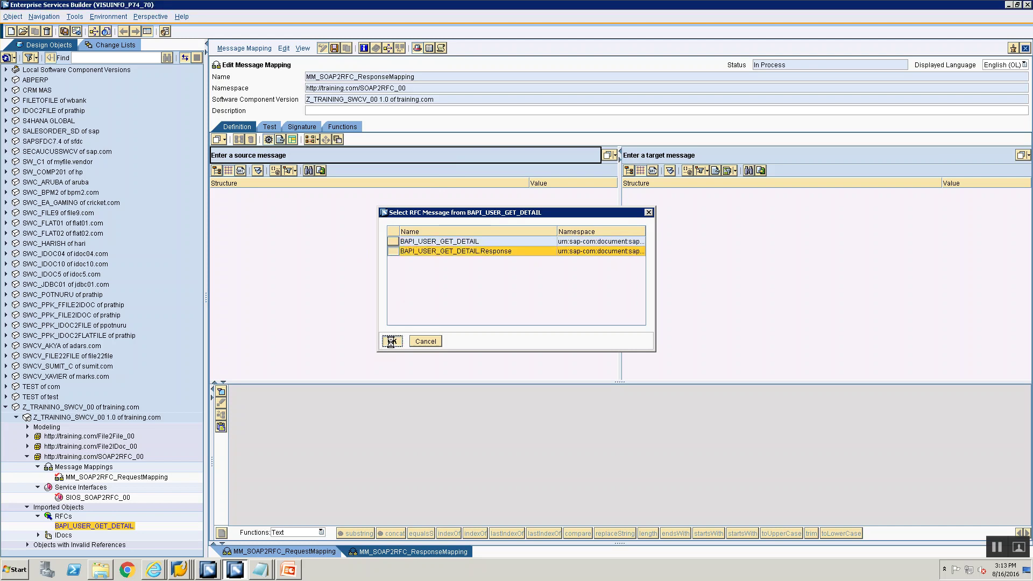
pyautogui.moveTo(98, 526); pyautogui.dragTo(747, 154)
pyautogui.click(492, 251)
pyautogui.click(397, 341)
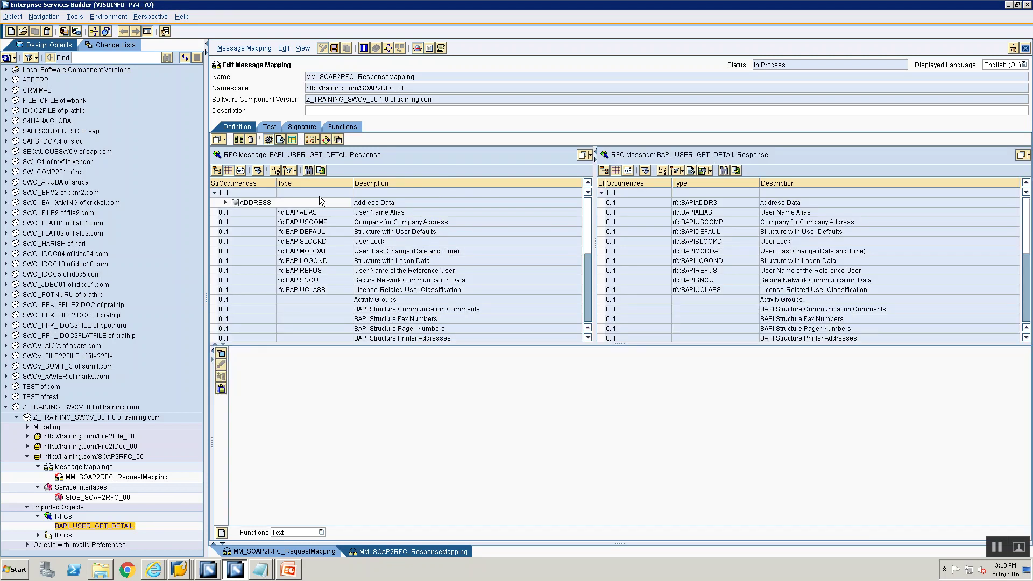
# Step: Mass-map the BAPI_USER_GET_DETAIL.Response root node with its subtree to the matching target root, and save the response mapping
pyautogui.click(279, 194)
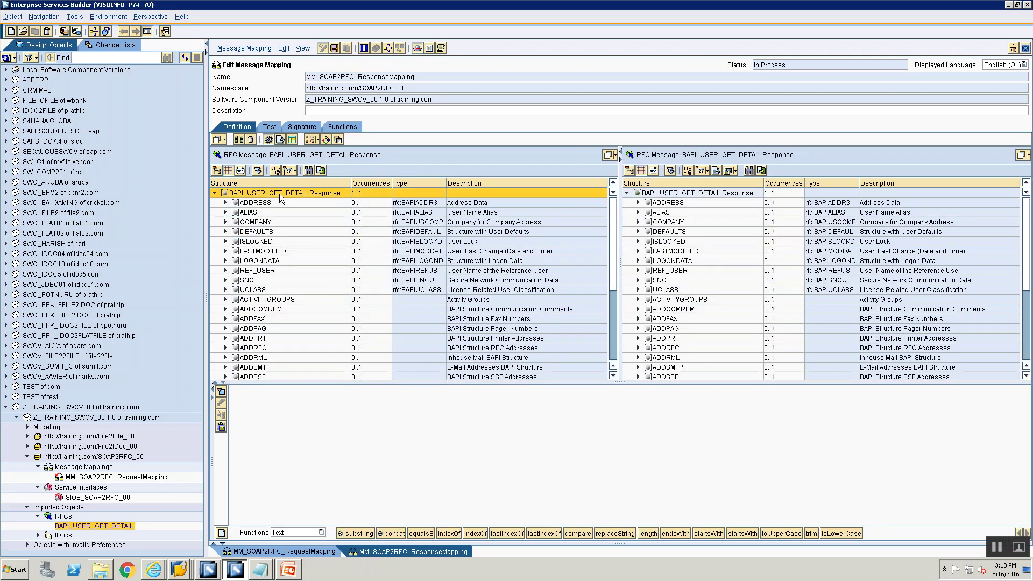
pyautogui.click(649, 195)
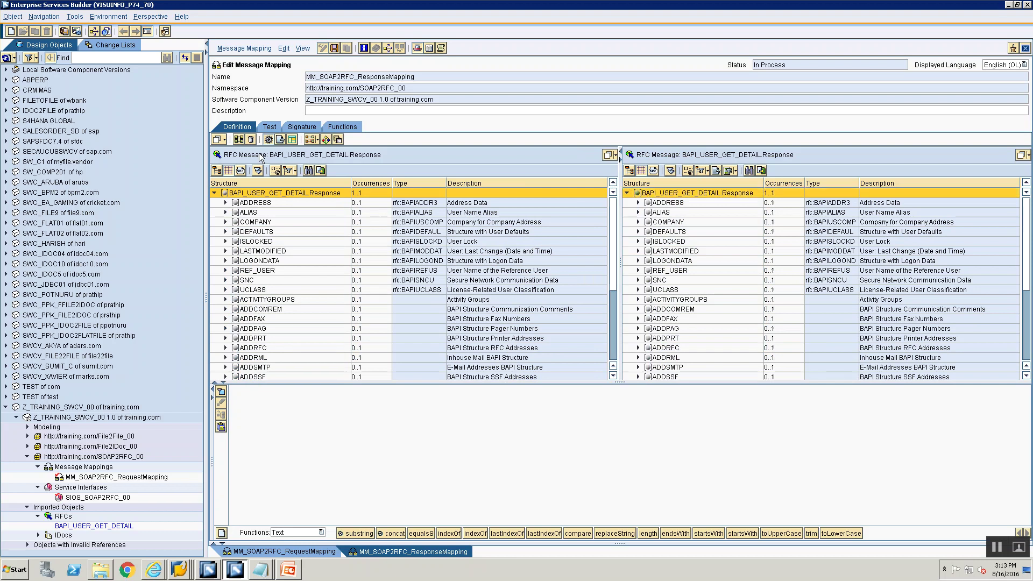
pyautogui.click(239, 139)
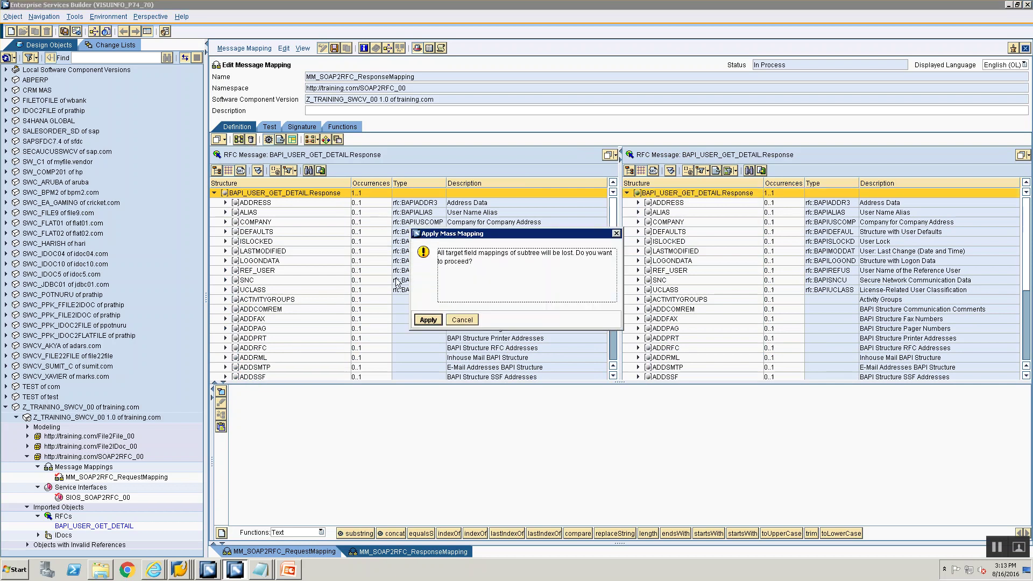
pyautogui.click(427, 320)
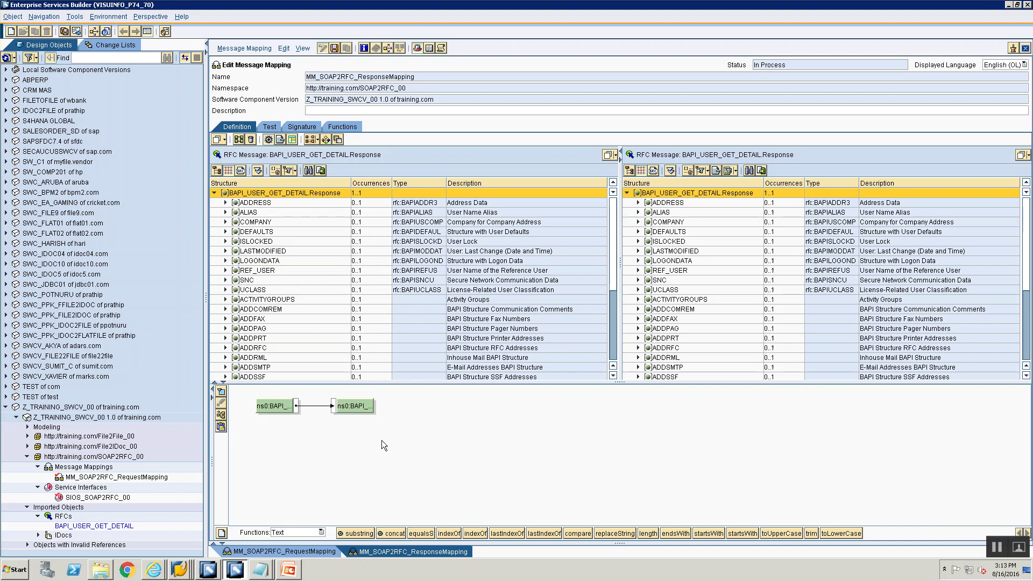
pyautogui.hotkey('ctrl', 's')
pyautogui.rightClick(74, 469)
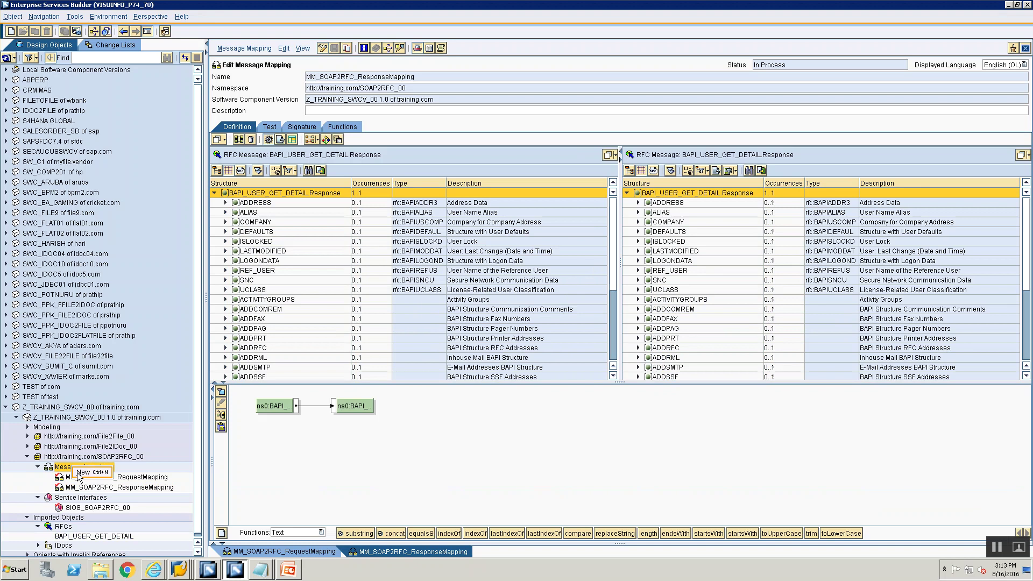
pyautogui.click(83, 472)
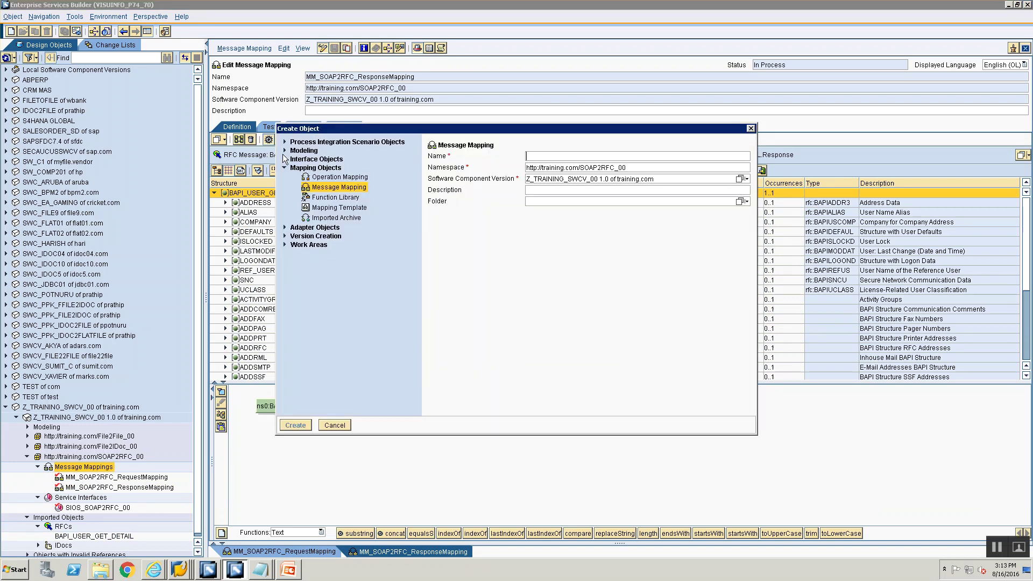
pyautogui.click(319, 181)
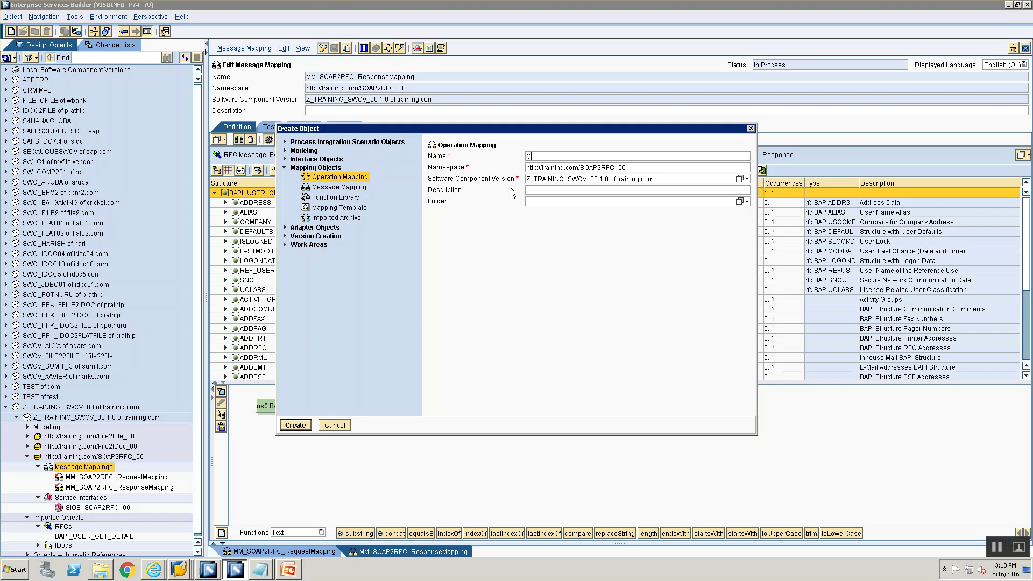
pyautogui.write('OM_SOAP2RF')
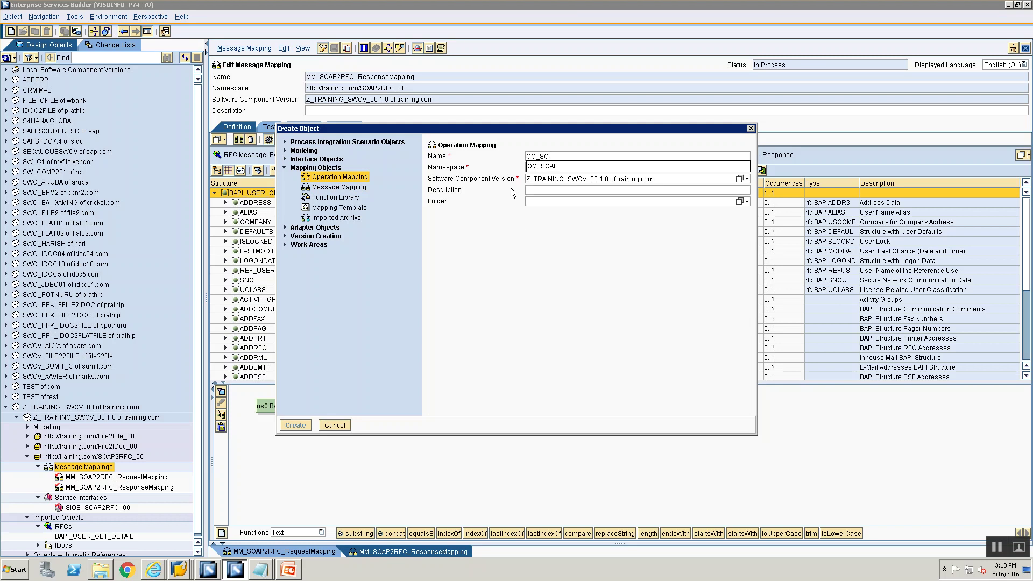
pyautogui.write('C')
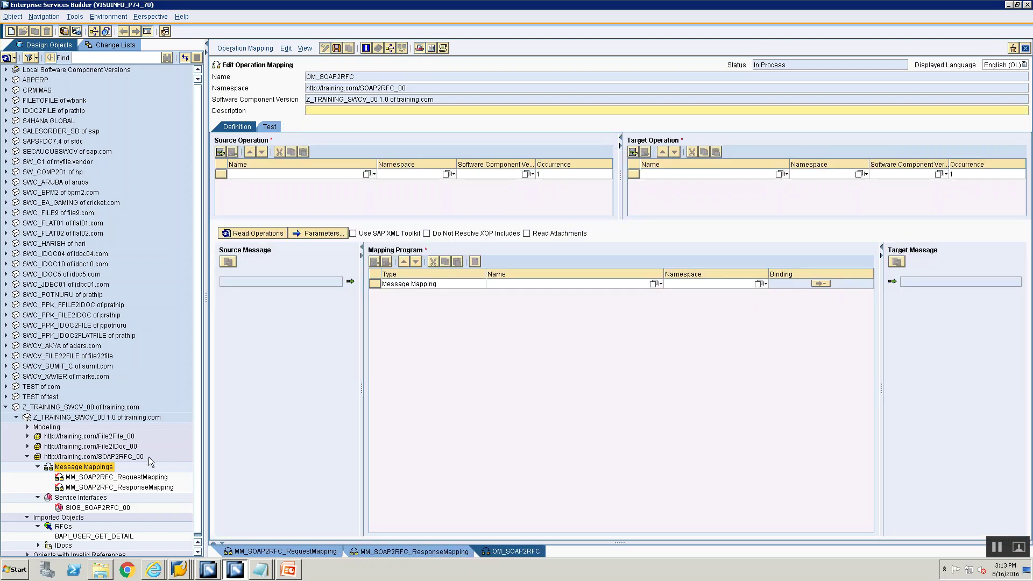
# Step: Assign the service interface SIOS_SOAP2RFC_00 as source operation and the RFC BAPI_USER_GET_DETAIL as target operation
pyautogui.click(97, 508)
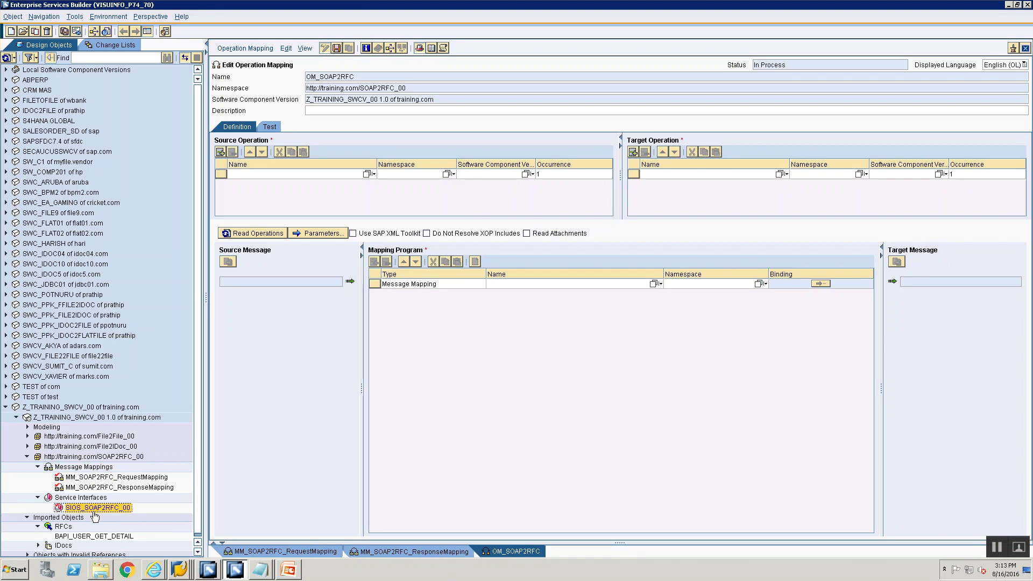
pyautogui.moveTo(97, 512); pyautogui.dragTo(311, 173)
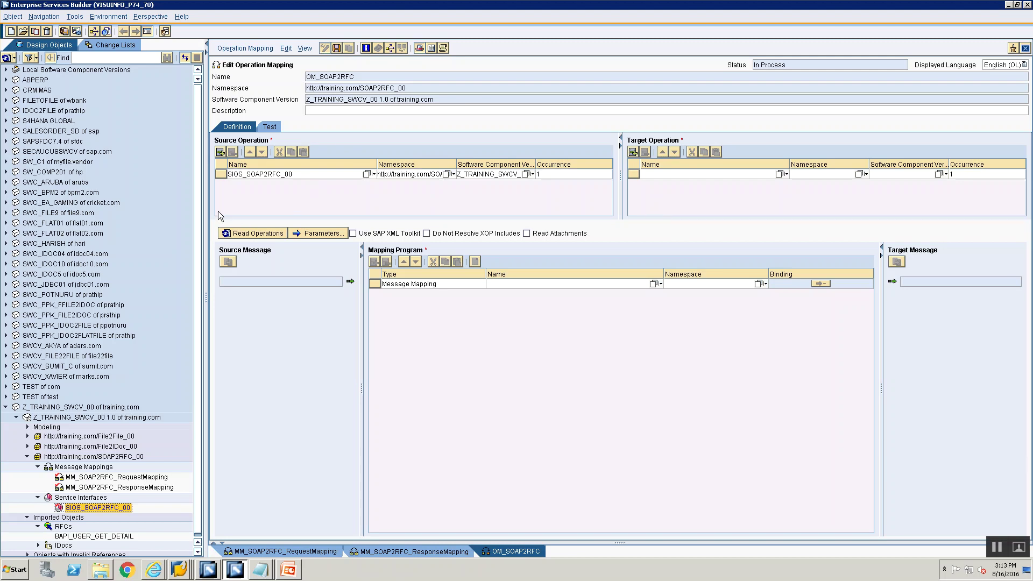
pyautogui.moveTo(198, 201); pyautogui.dragTo(197, 317)
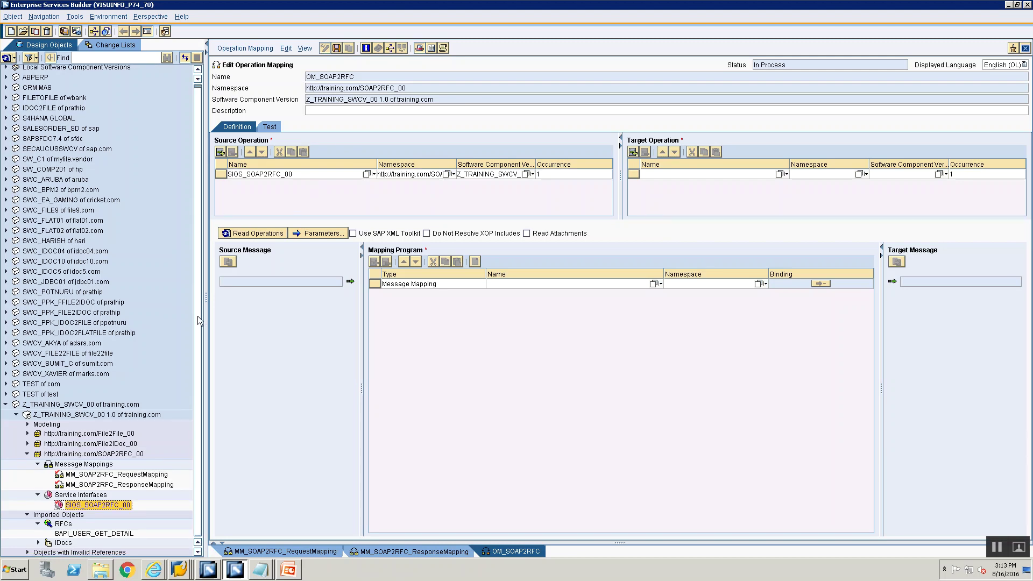
pyautogui.click(84, 533)
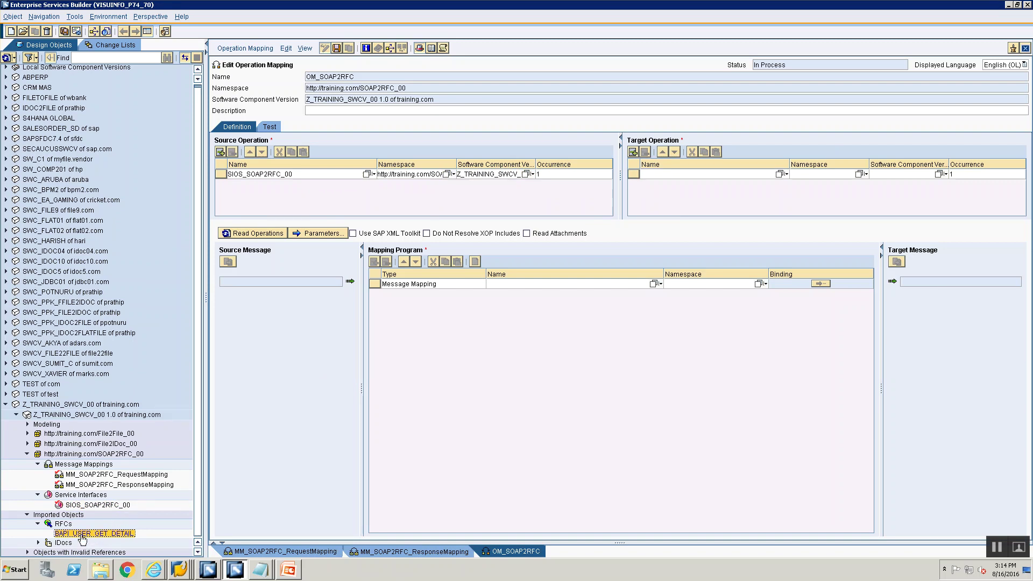
pyautogui.moveTo(664, 177); pyautogui.dragTo(664, 175)
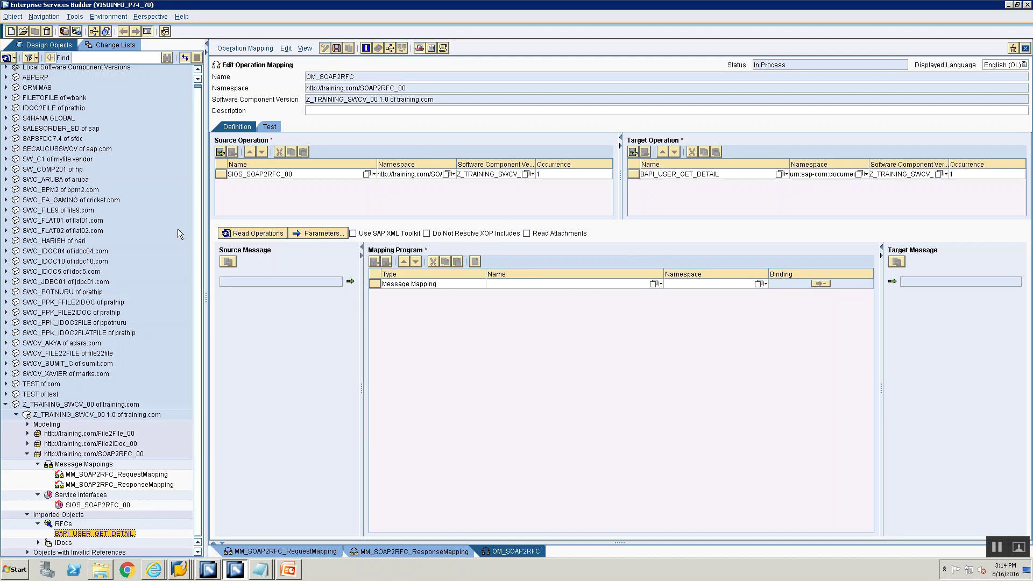
# Step: Read the operations into the operation mapping and check the response and request messages
pyautogui.click(272, 233)
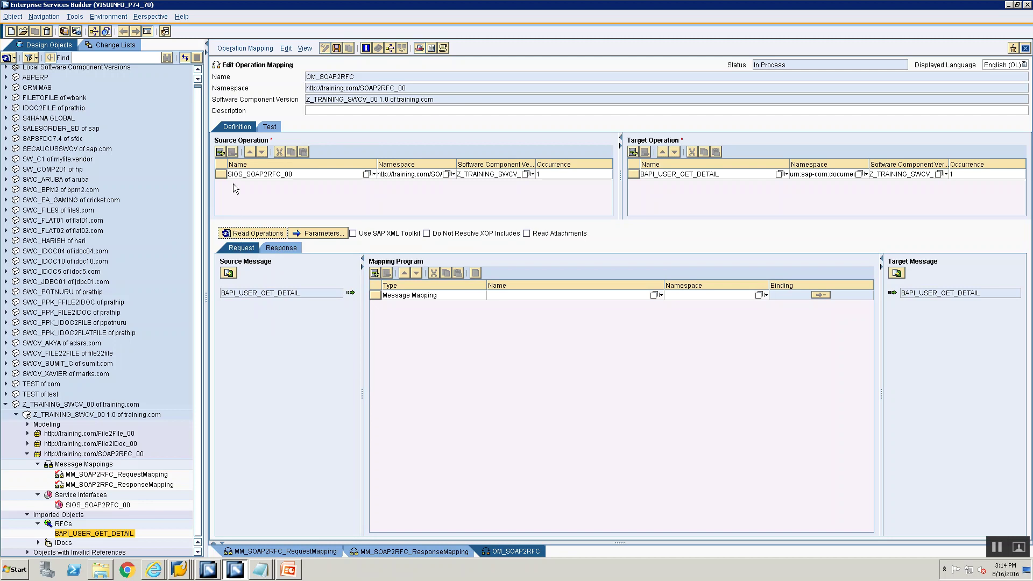
pyautogui.click(285, 248)
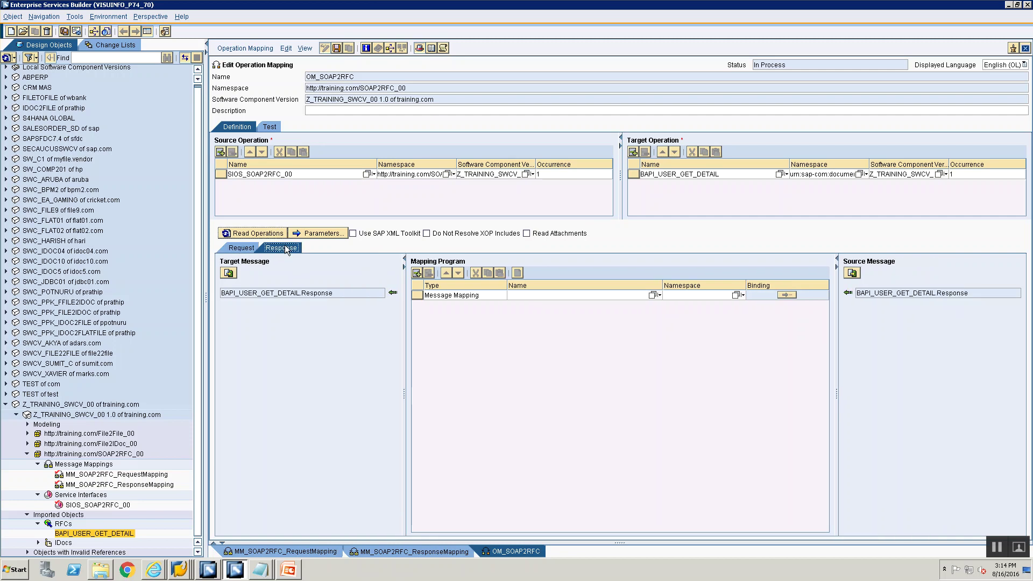
pyautogui.click(235, 250)
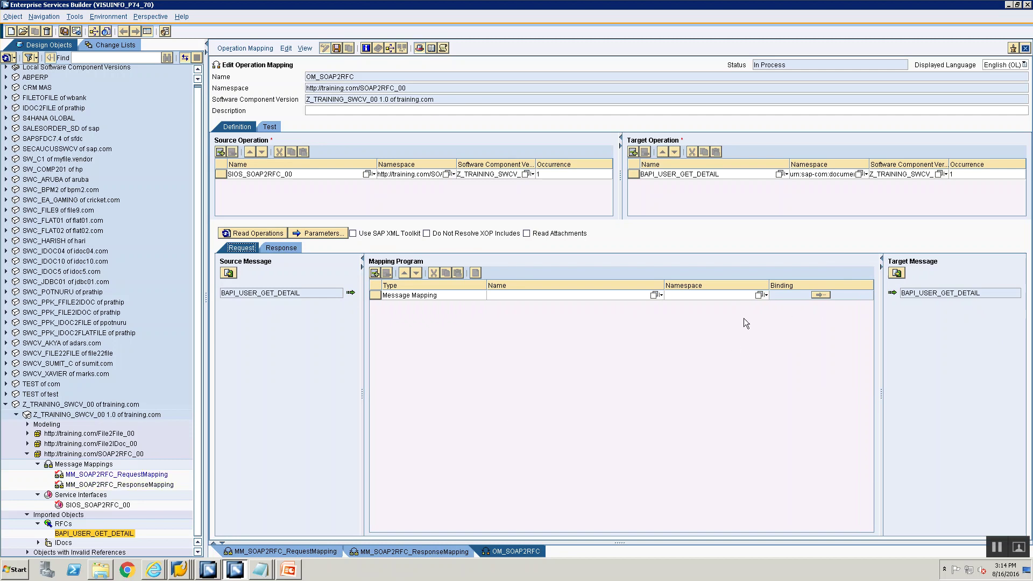
# Step: Assign the message mapping MM_SOAP2RFC_RequestMapping as the mapping program for the request
pyautogui.click(654, 295)
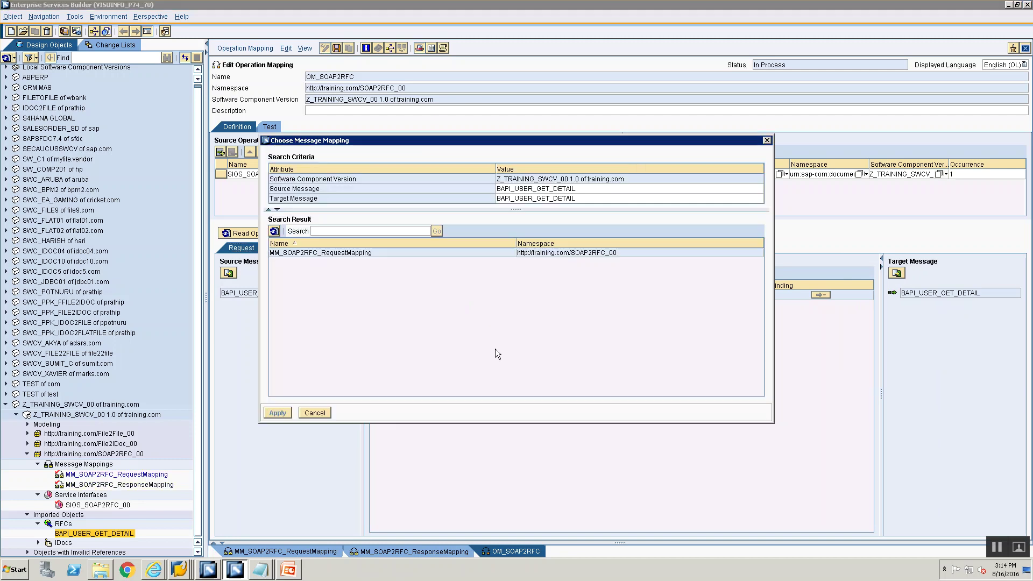
pyautogui.click(402, 252)
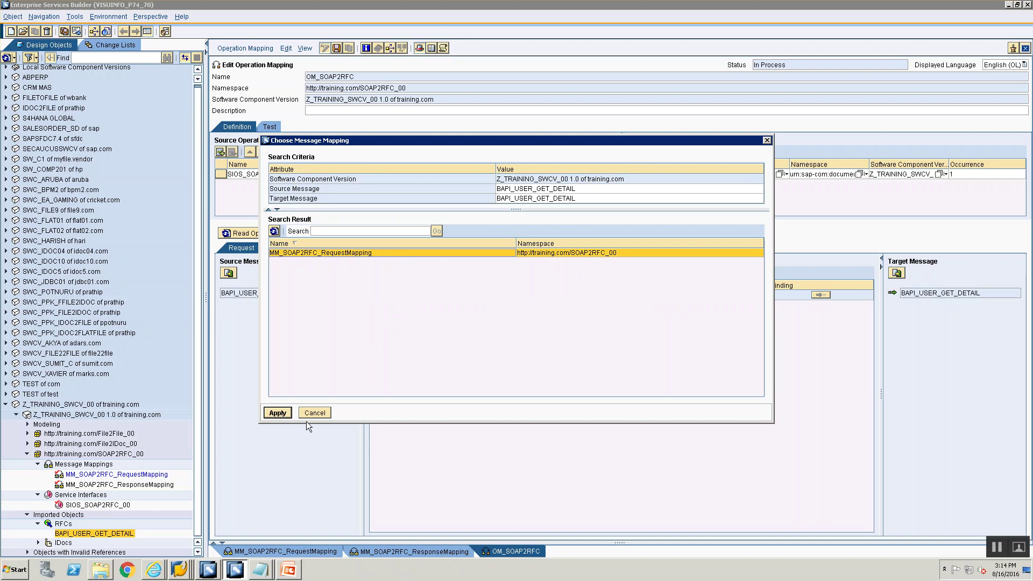
pyautogui.click(277, 413)
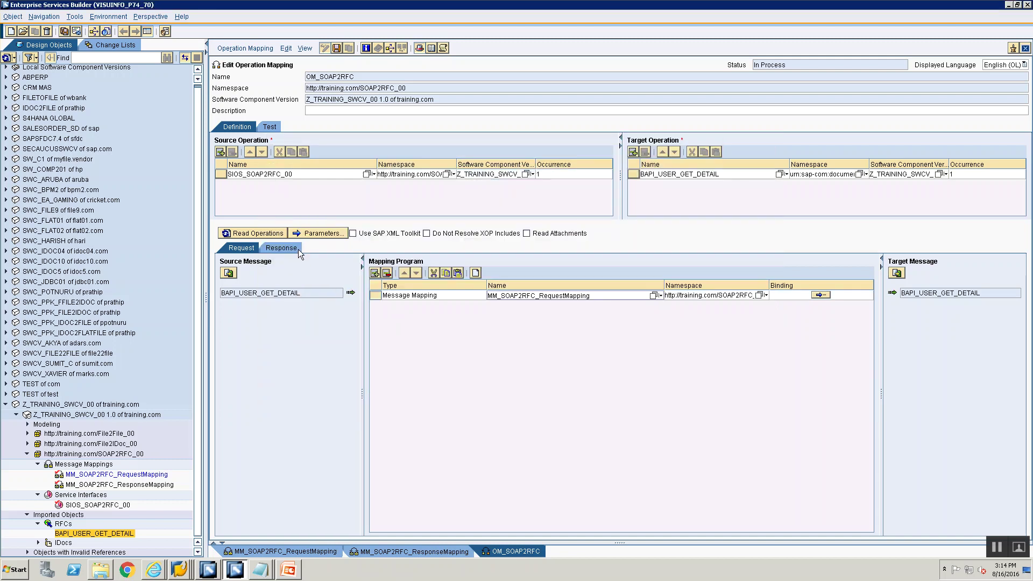
# Step: Assign the message mapping MM_SOAP2RFC_ResponseMapping as the mapping program for the operation mapping's response
pyautogui.click(296, 249)
pyautogui.click(338, 294)
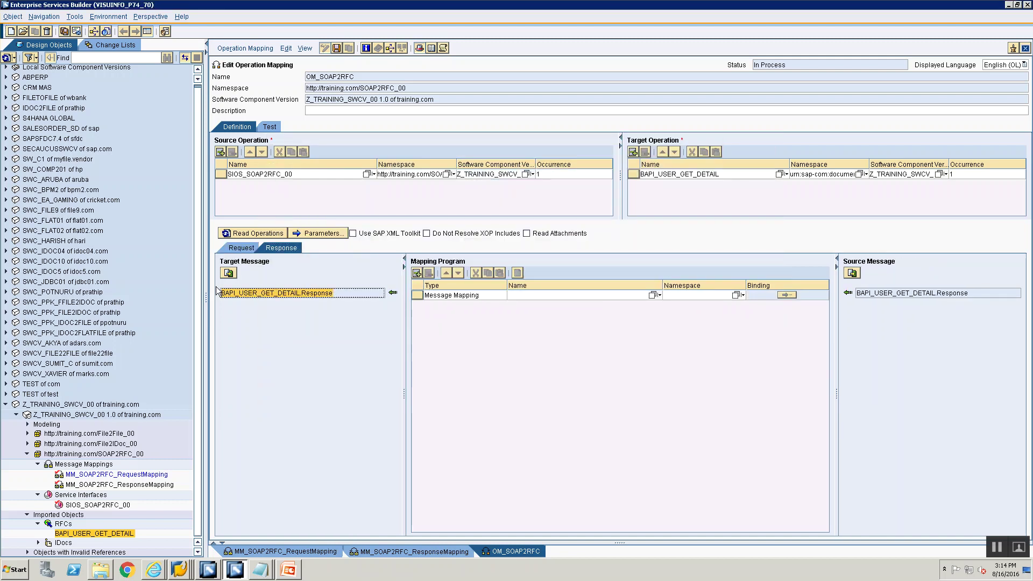
pyautogui.click(971, 293)
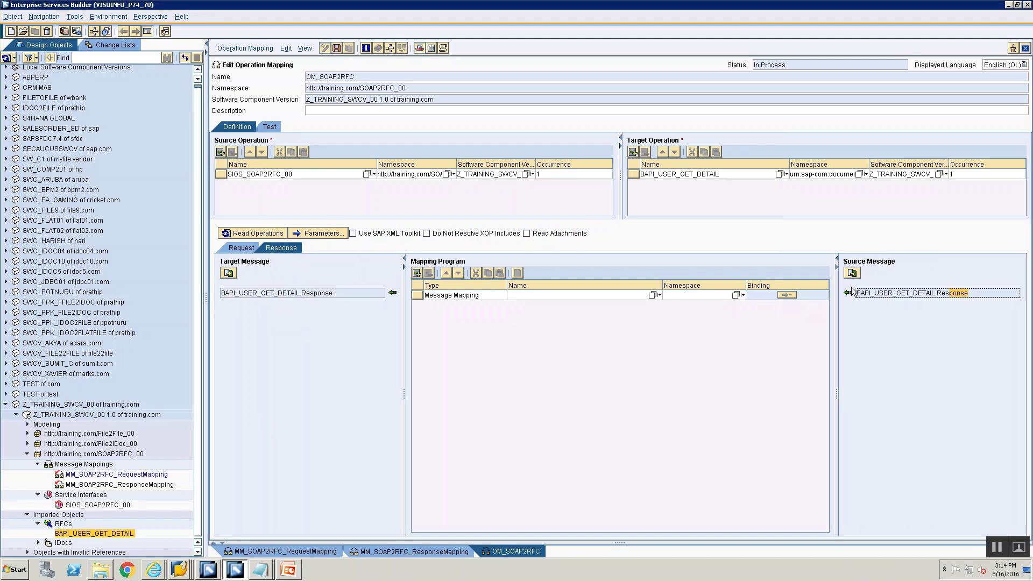
pyautogui.click(652, 295)
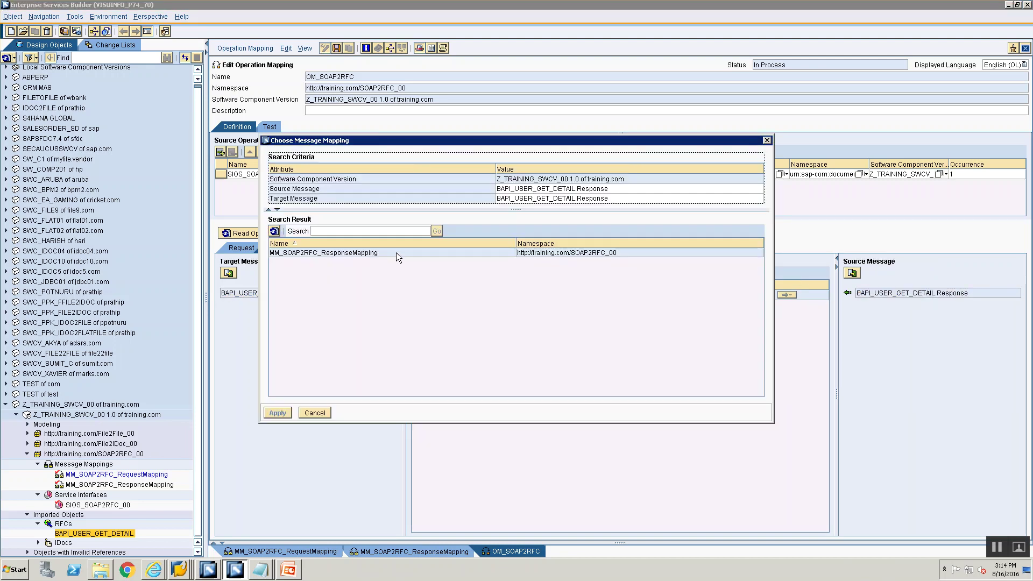
pyautogui.click(396, 253)
pyautogui.click(280, 414)
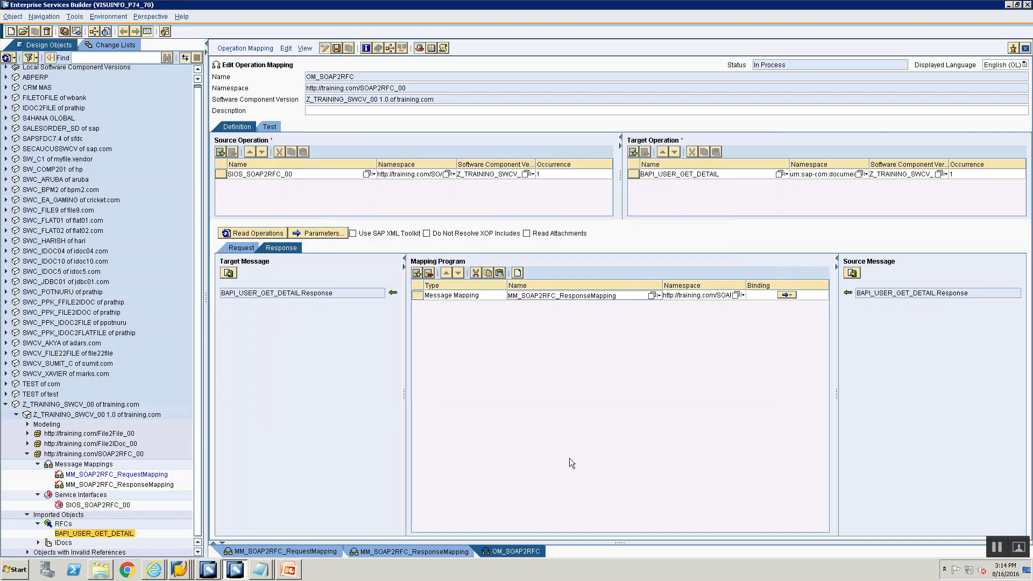
# Step: Check the request and response mapping programs and save the operation mapping OM_SOAP2RFC
pyautogui.click(242, 248)
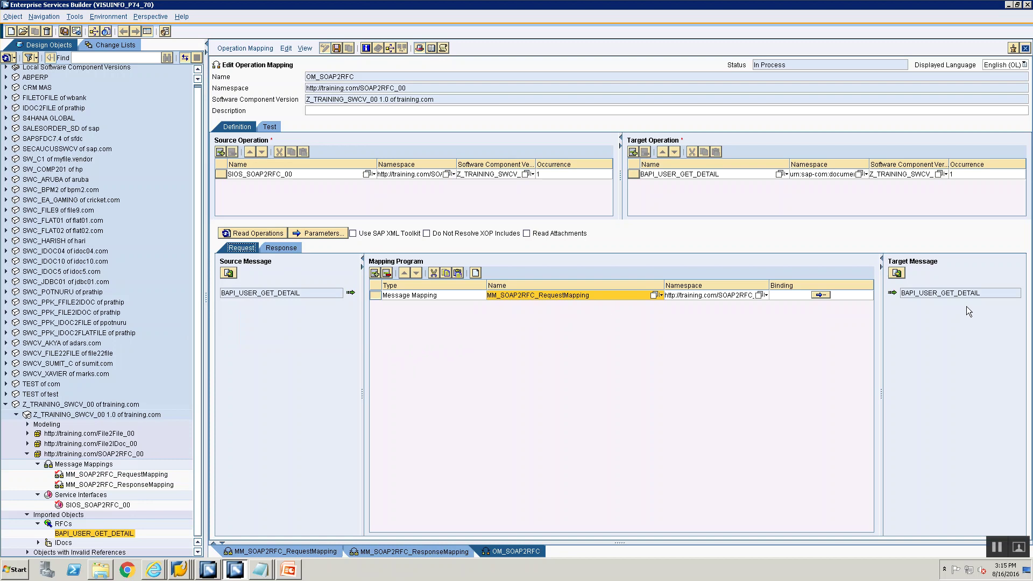
pyautogui.click(285, 248)
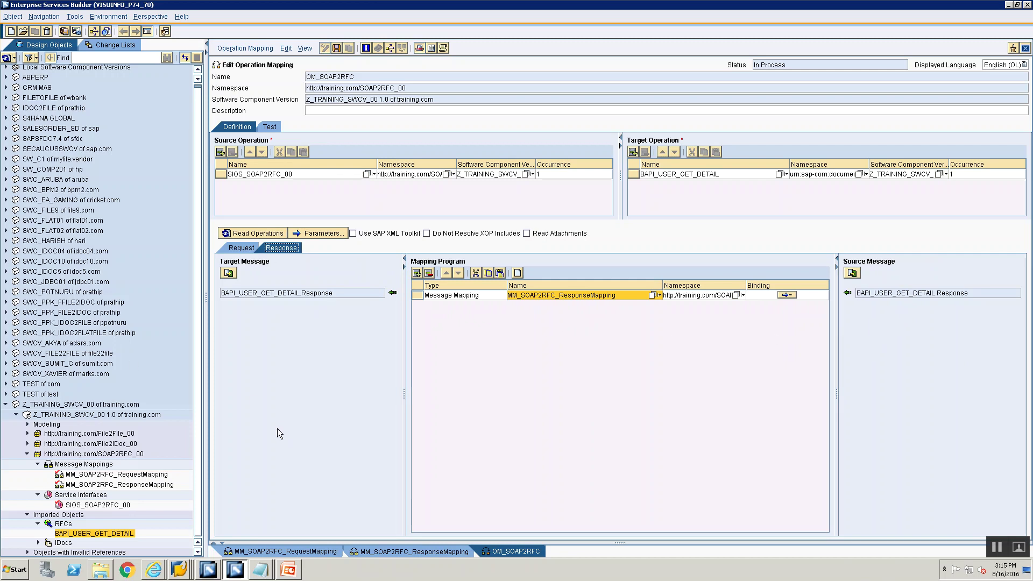
pyautogui.click(336, 48)
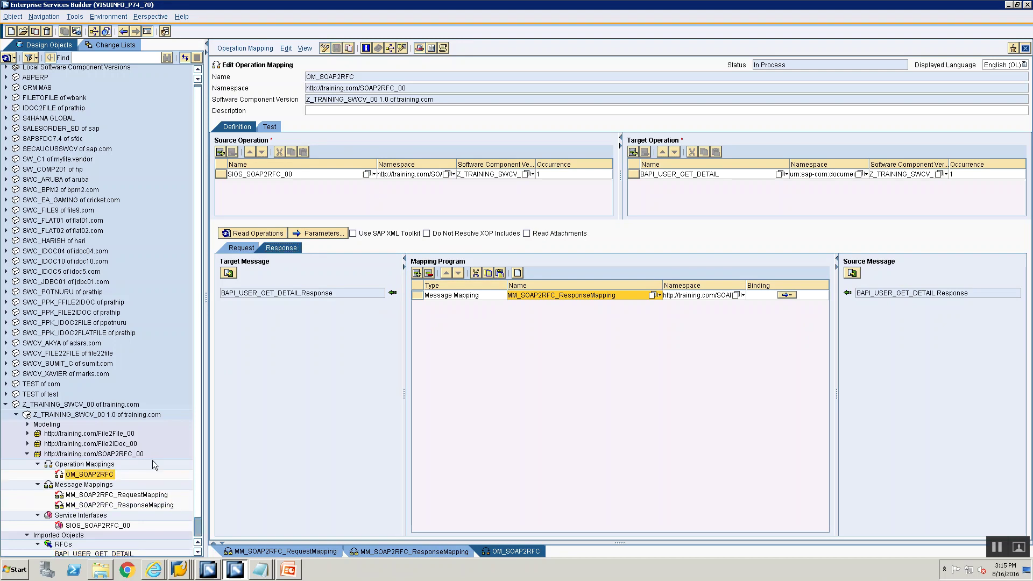
# Step: Review the SOAP2RFC service interface, the request and response message mappings, and both directions of the operation mapping OM_SOAP2RFC
pyautogui.scroll(-1, 175, 424)
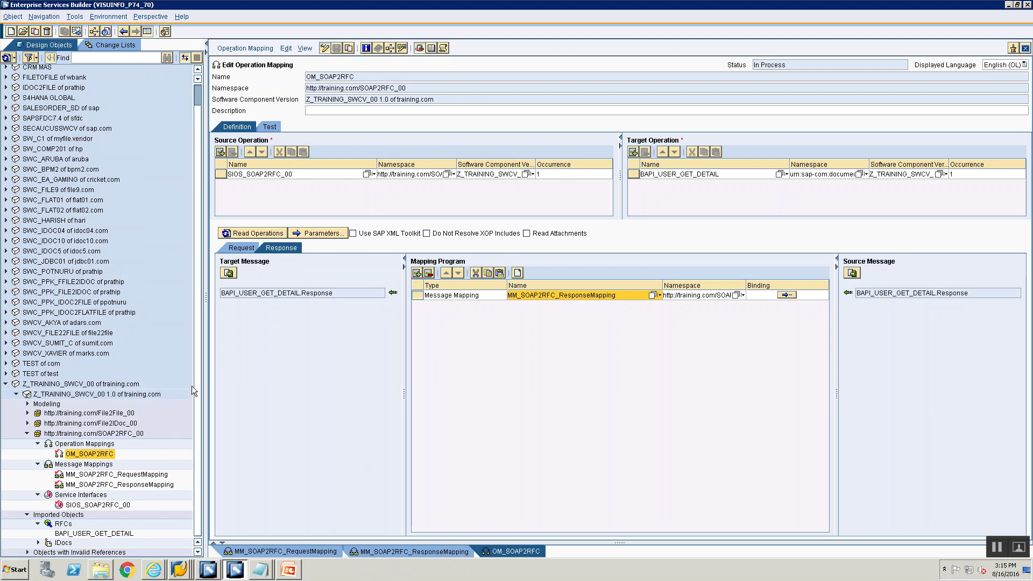
pyautogui.click(69, 533)
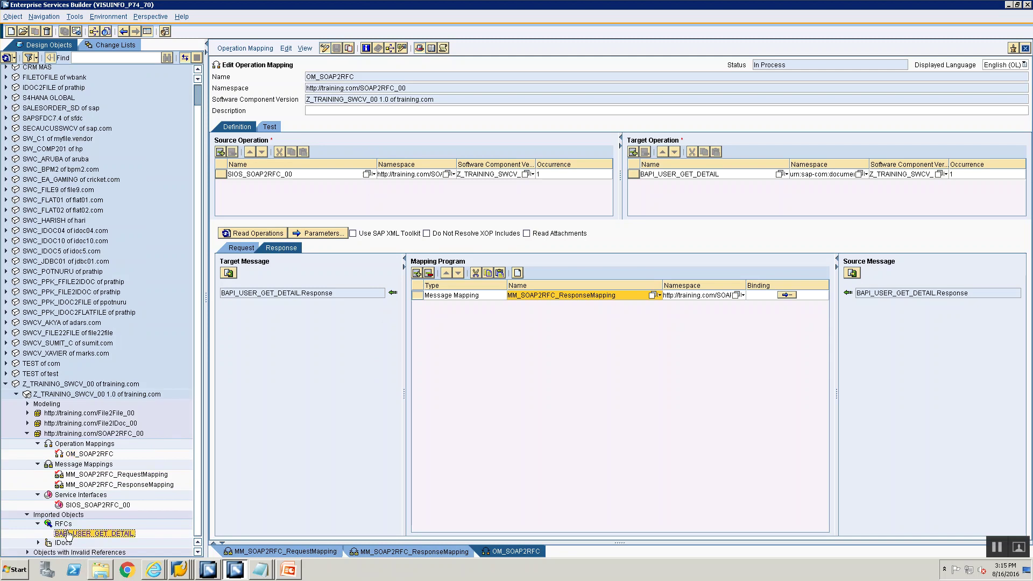
pyautogui.click(86, 506)
pyautogui.doubleClick(86, 506)
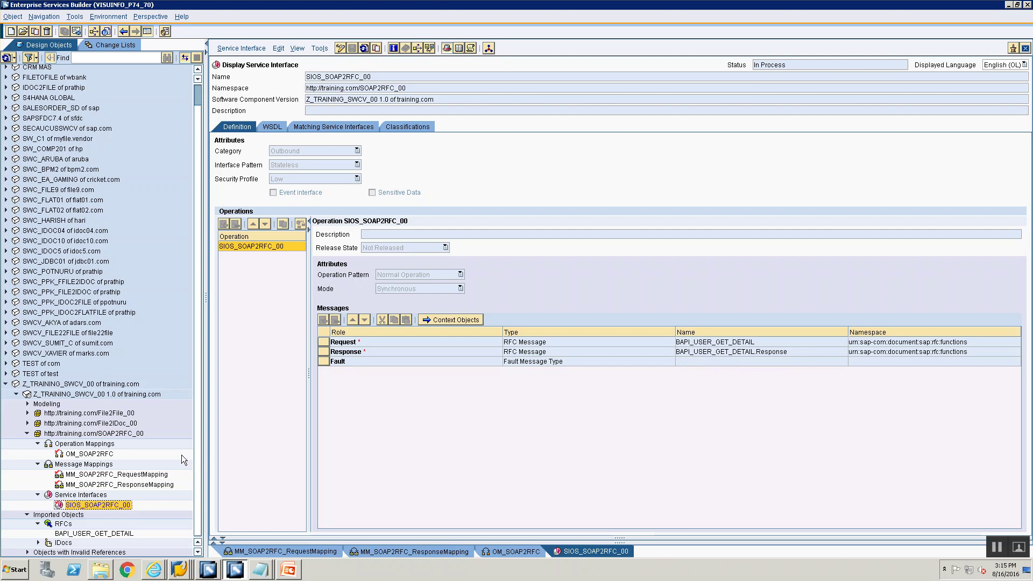
pyautogui.doubleClick(141, 475)
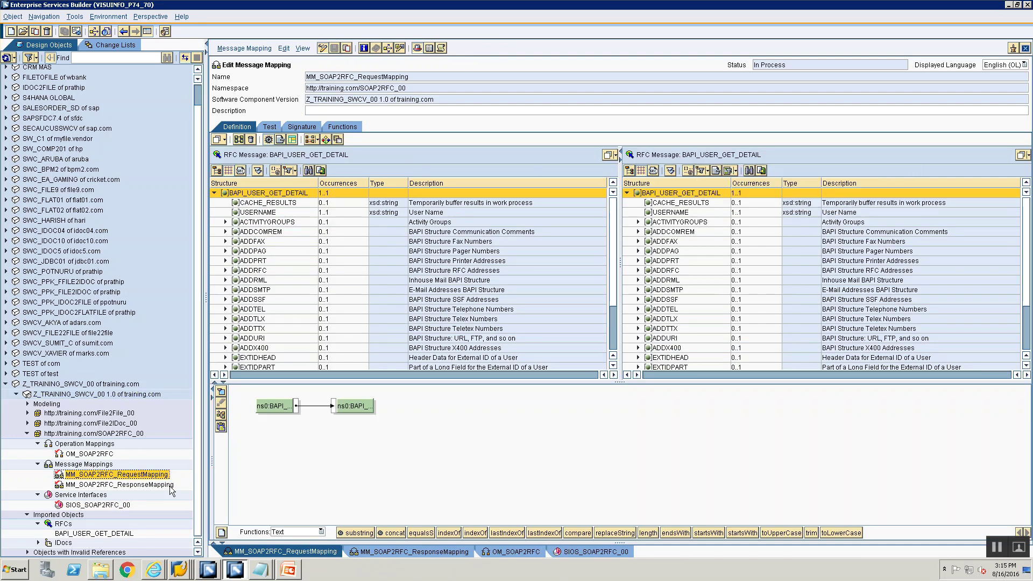
pyautogui.doubleClick(156, 486)
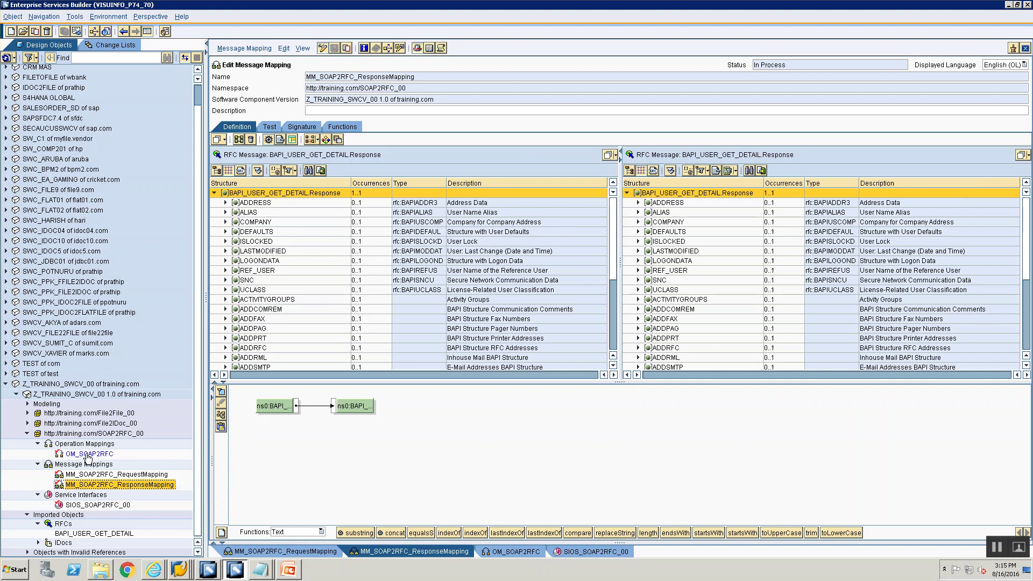
pyautogui.click(87, 455)
pyautogui.doubleClick(87, 455)
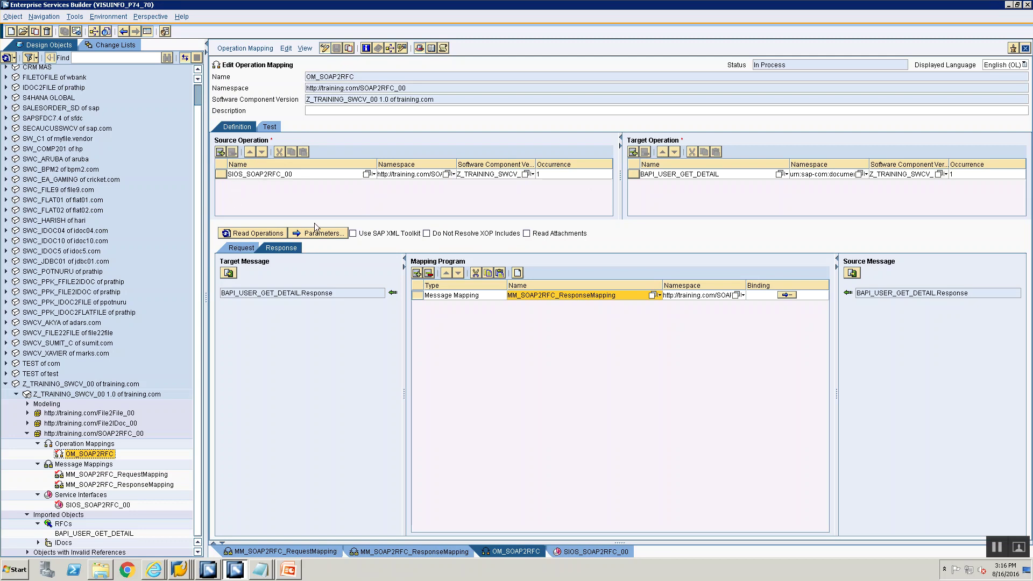
pyautogui.click(243, 247)
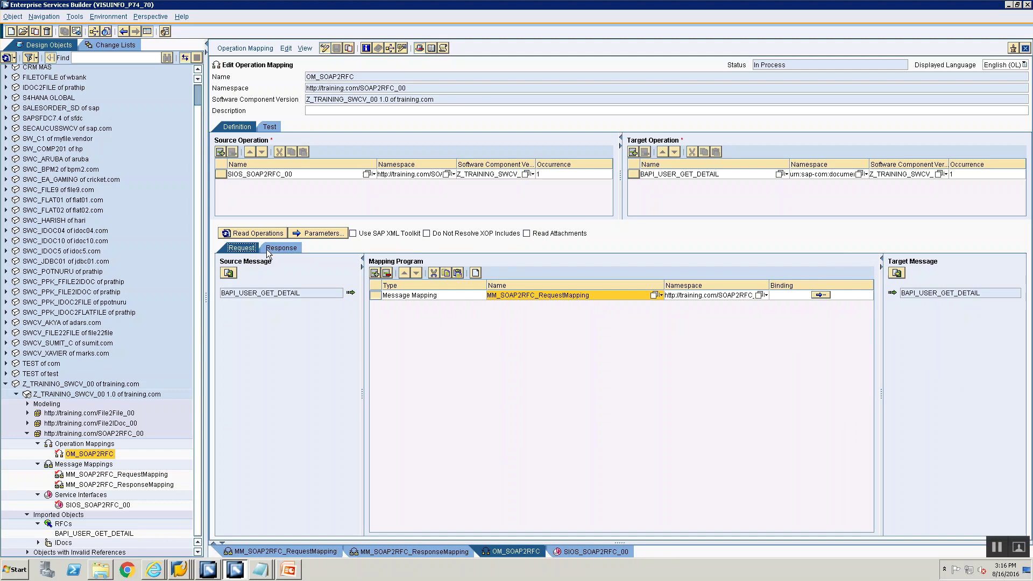
pyautogui.click(268, 250)
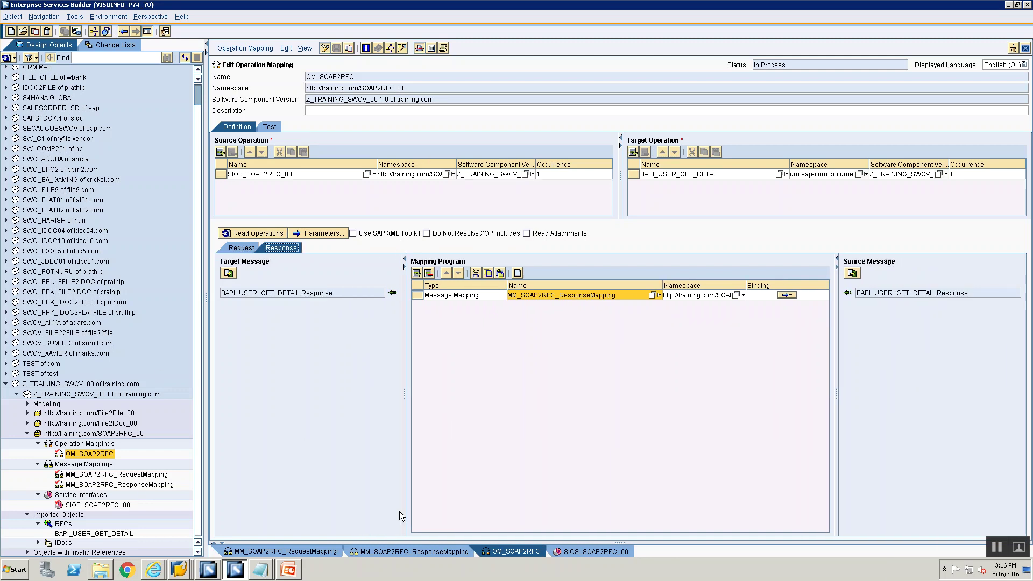
# Step: Activate the standard change list of Z_TRAINING_SWCV_00 1.0 of training.com
pyautogui.click(114, 47)
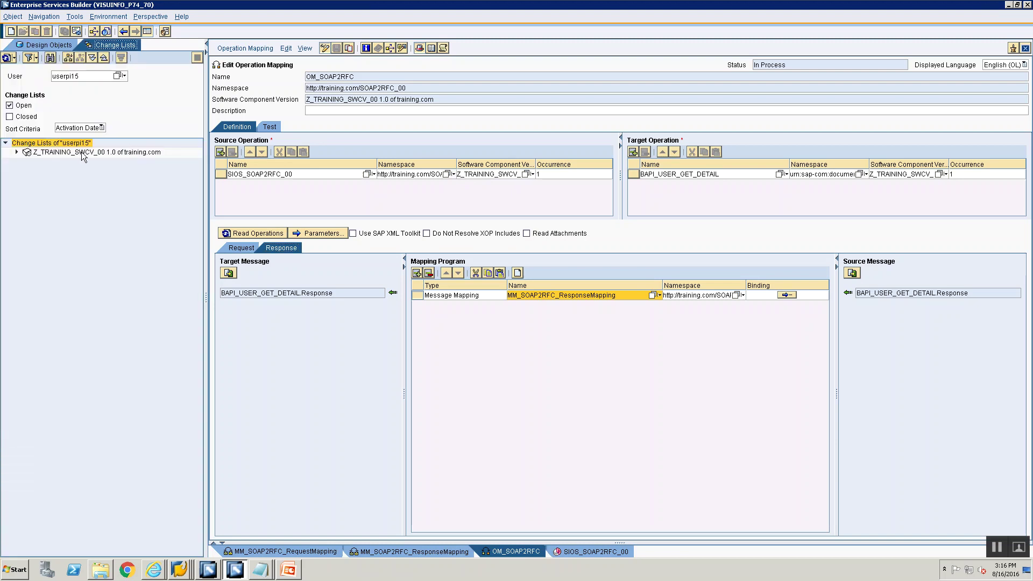
pyautogui.click(17, 153)
pyautogui.click(65, 161)
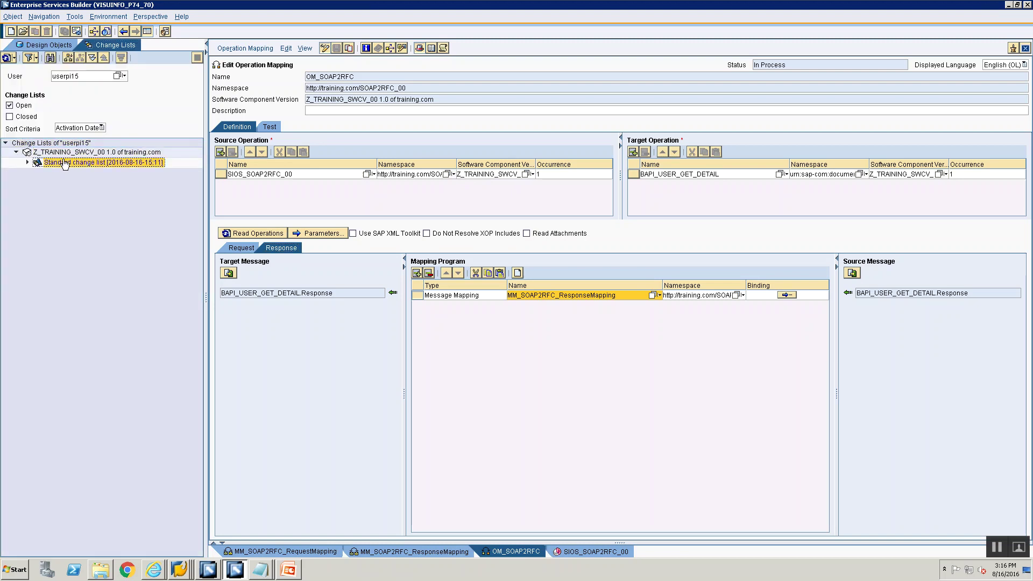
pyautogui.rightClick(65, 162)
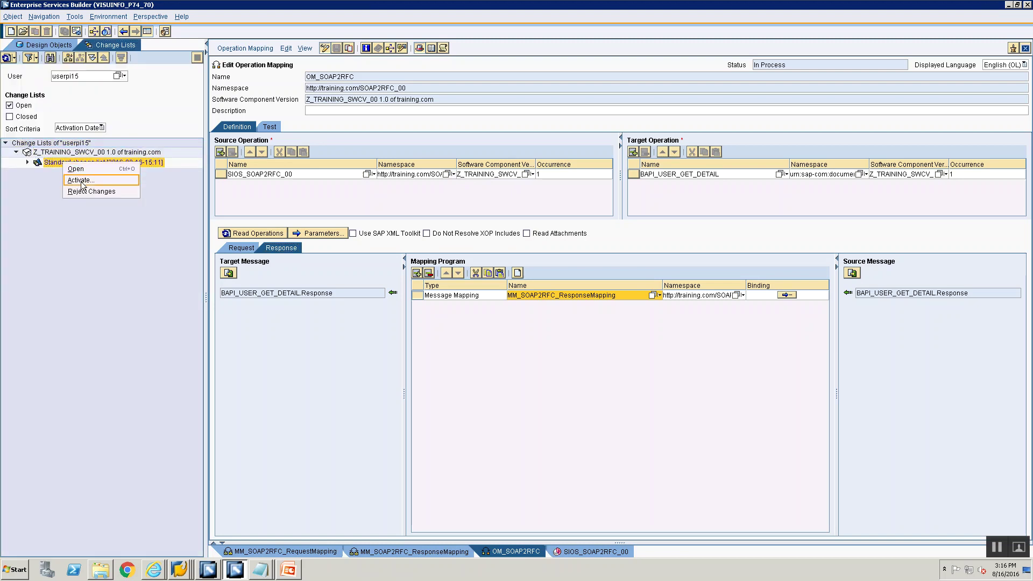
pyautogui.click(81, 181)
pyautogui.click(403, 388)
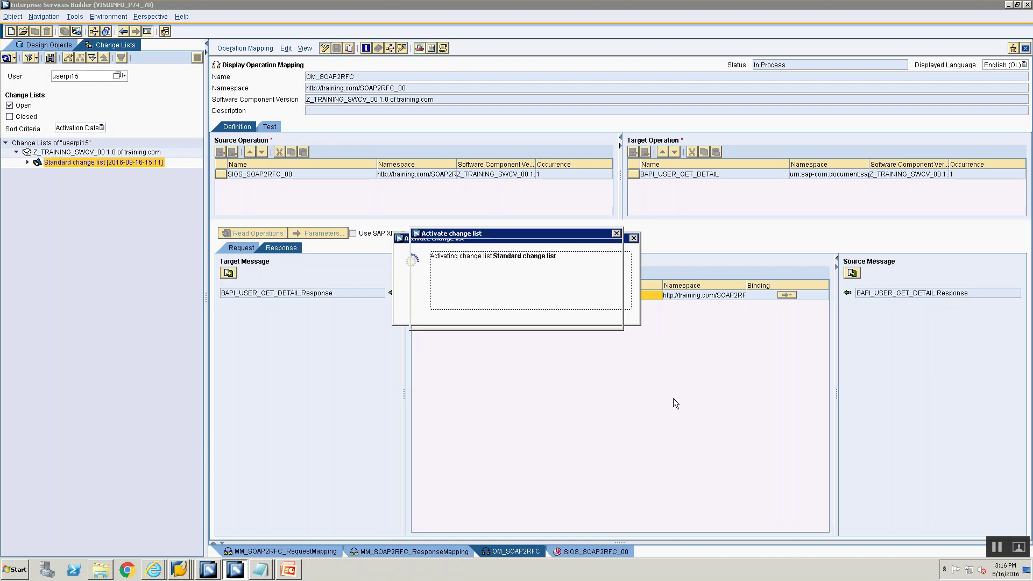
pyautogui.click(428, 319)
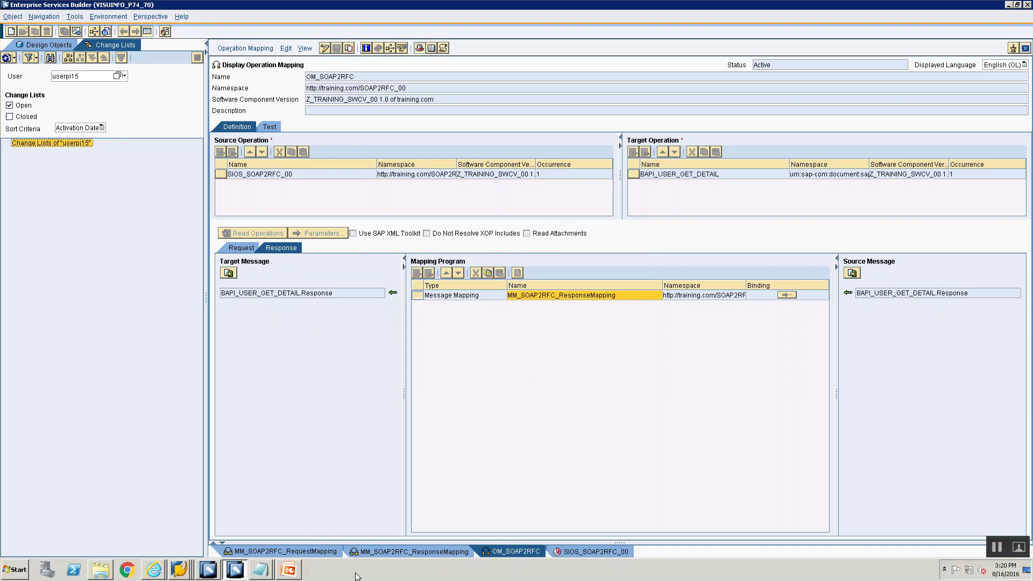
# Step: Switch to the Integration Builder configuration, collapse the File2IDoc00 folder and close all open objects
pyautogui.click(207, 569)
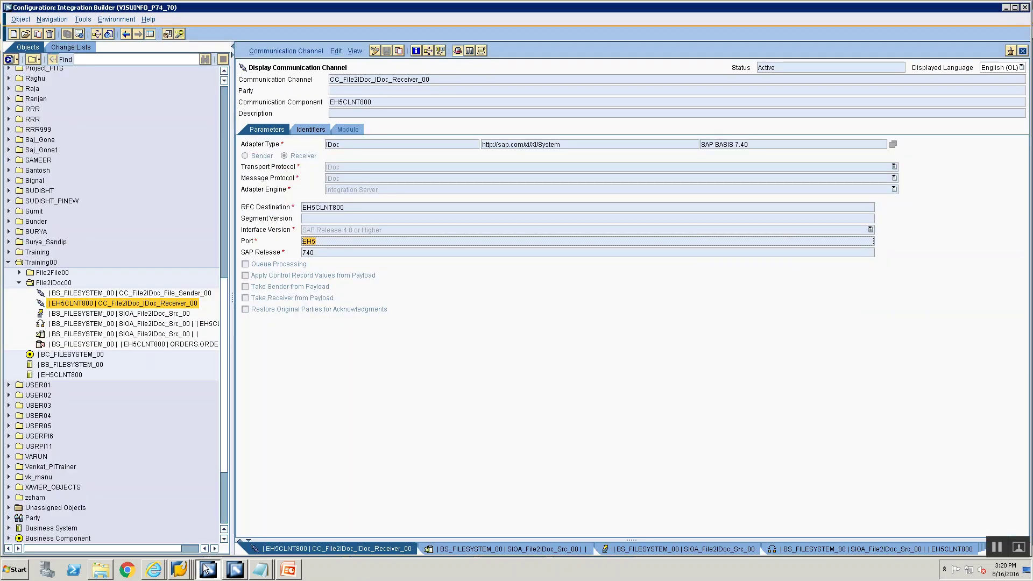
pyautogui.click(19, 282)
pyautogui.rightClick(409, 548)
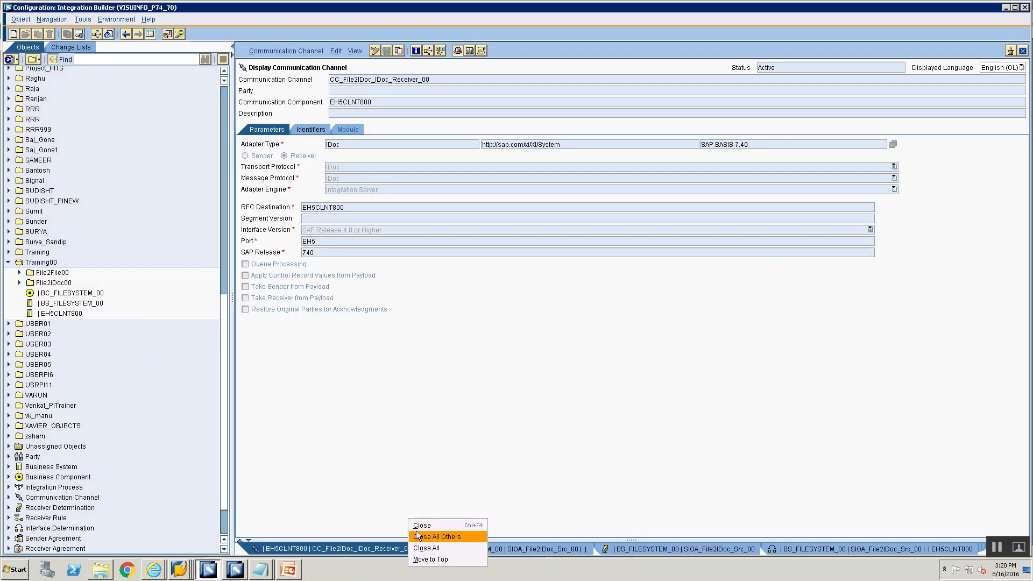
pyautogui.click(420, 548)
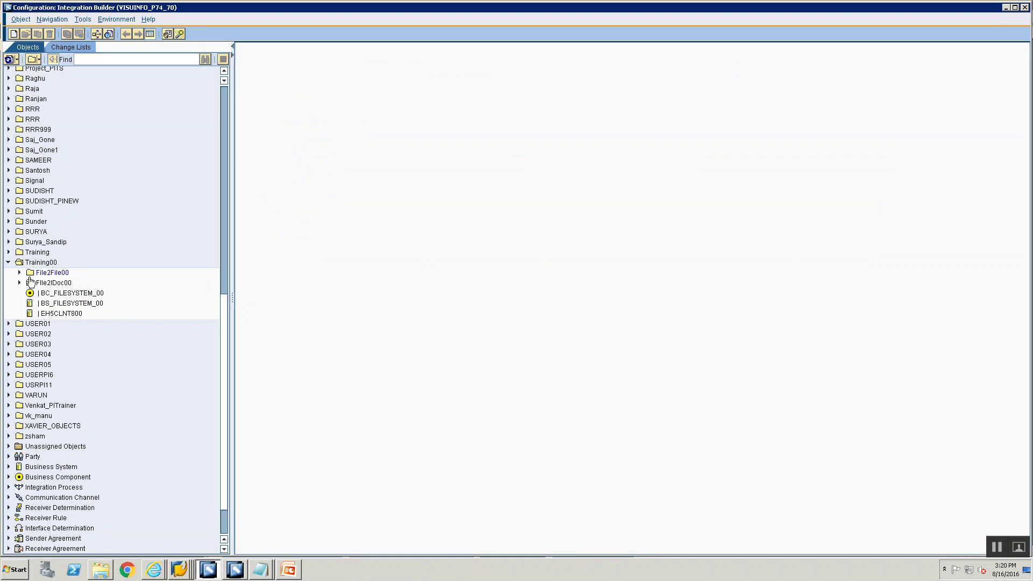
# Step: Create a subfolder named SOAP2RFC00 in the Training00 folder
pyautogui.rightClick(33, 265)
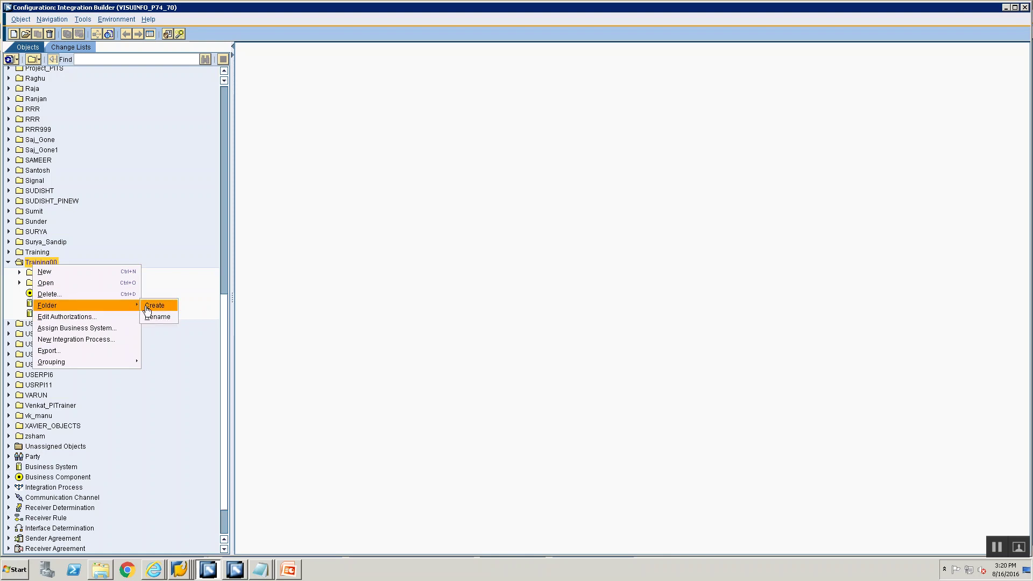
pyautogui.click(156, 302)
pyautogui.write('SO')
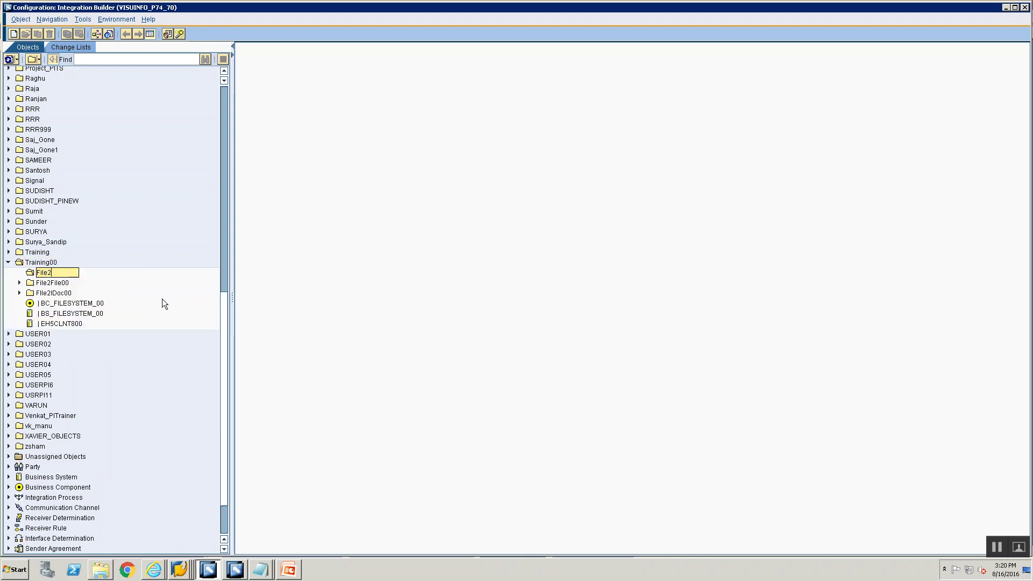
pyautogui.write('AP2RFC00')
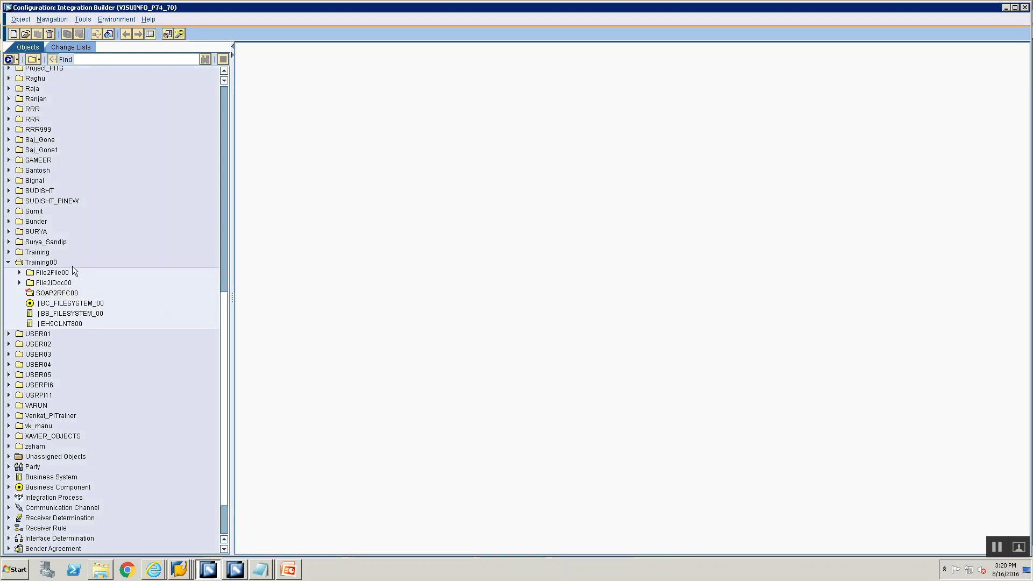
pyautogui.click(60, 274)
pyautogui.click(65, 294)
pyautogui.rightClick(65, 295)
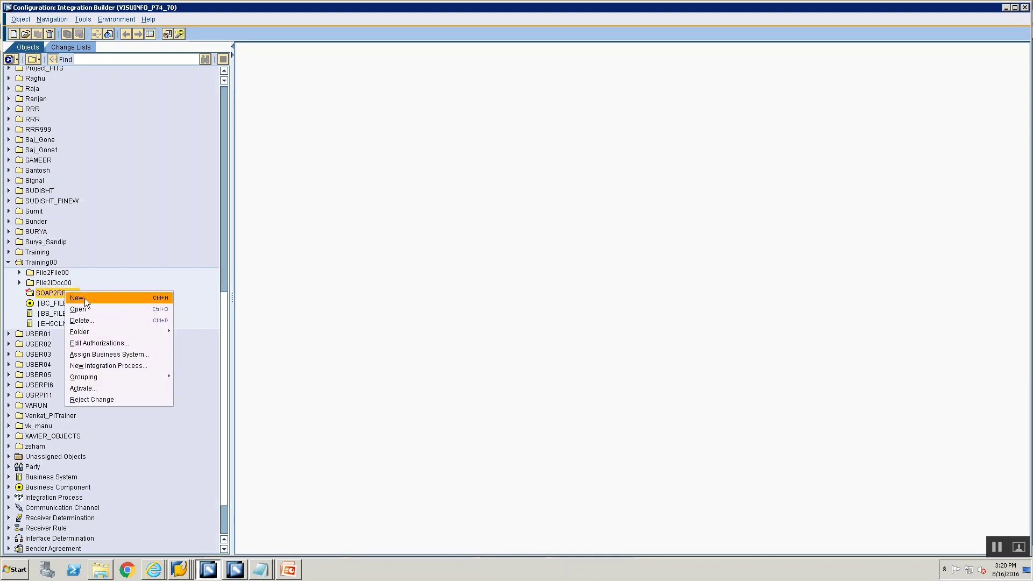
pyautogui.click(83, 297)
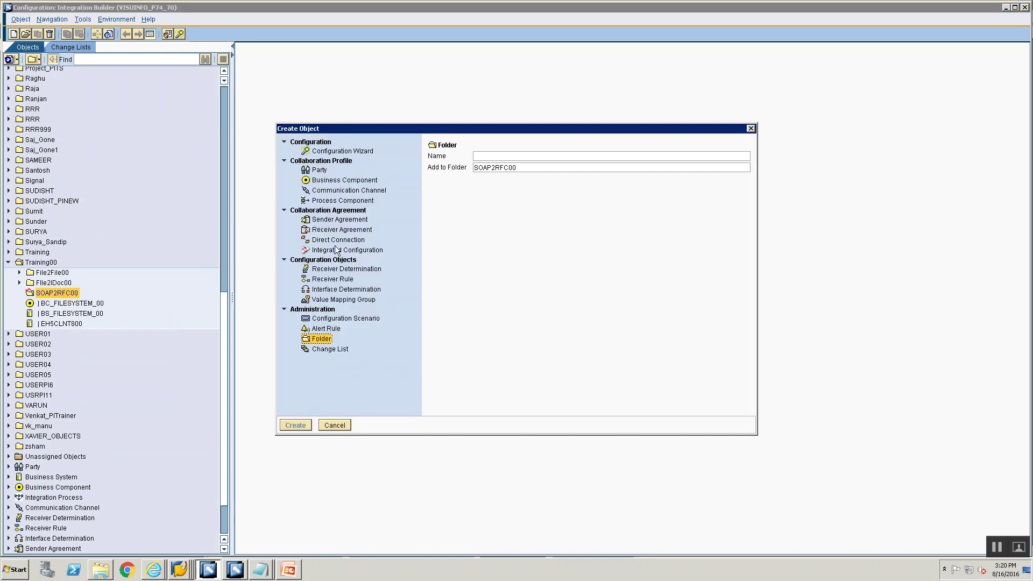
pyautogui.click(347, 180)
pyautogui.write('TRAINING_')
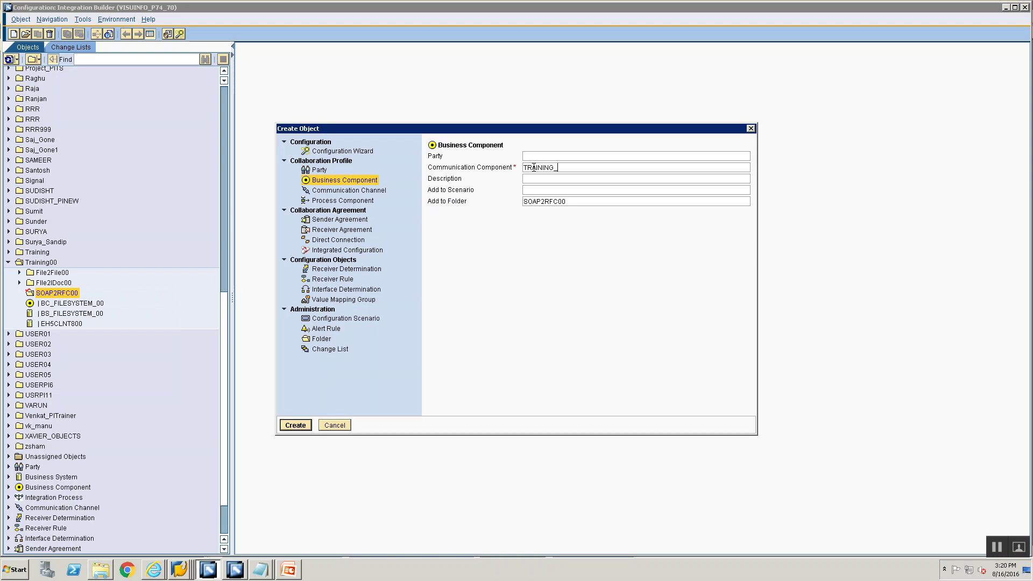
pyautogui.write('FILESY')
pyautogui.click(376, 191)
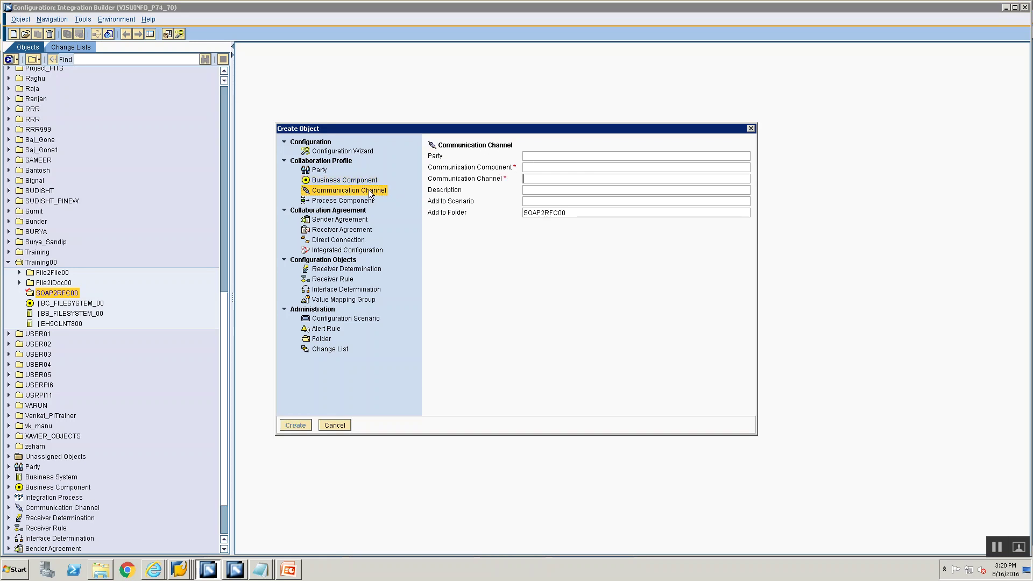
pyautogui.click(327, 425)
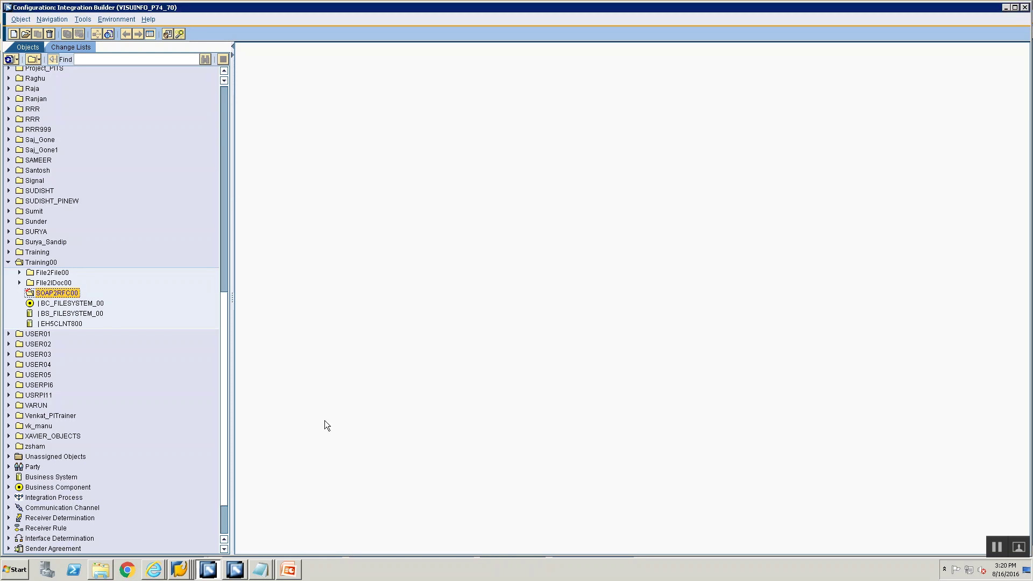
# Step: Create the communication channel CC_SOAP2RFC_SOAP_SENDER_00 for the component BS_FILESYSTEM_00 in the SOAP2RFC00 folder
pyautogui.rightClick(47, 292)
pyautogui.click(54, 297)
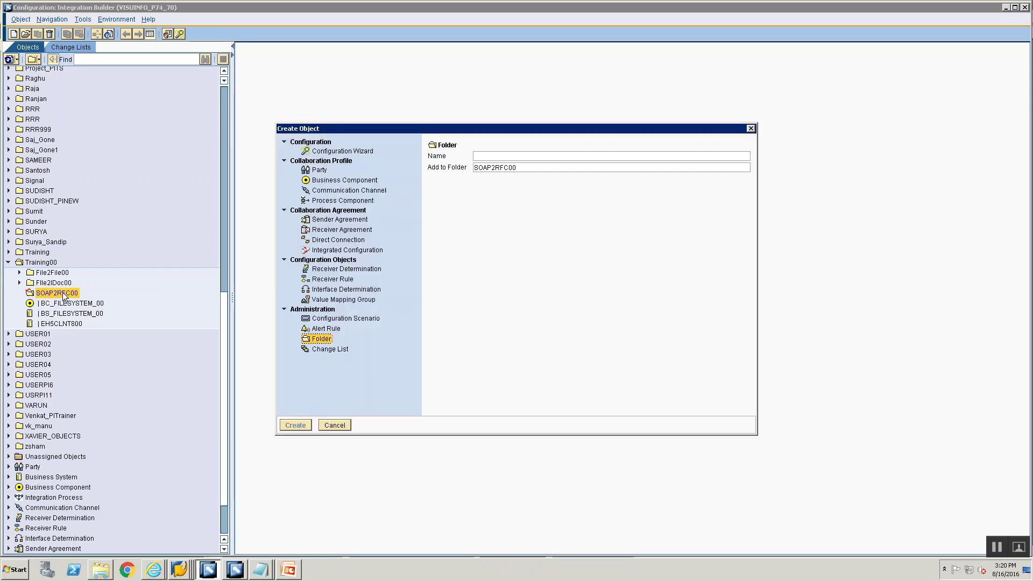
pyautogui.click(344, 191)
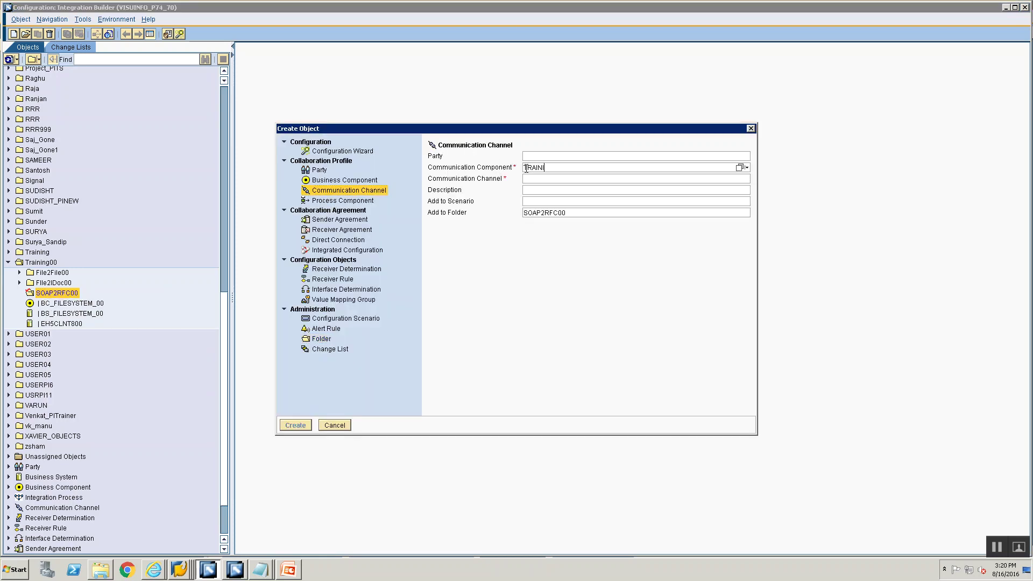
pyautogui.click(526, 168)
pyautogui.write('TRAINING_FILESYSTEM')
pyautogui.doubleClick(525, 169)
pyautogui.press('BackSpace')
pyautogui.write('BS_FILE')
pyautogui.press('Down')
pyautogui.press('Return')
pyautogui.press('Tab')
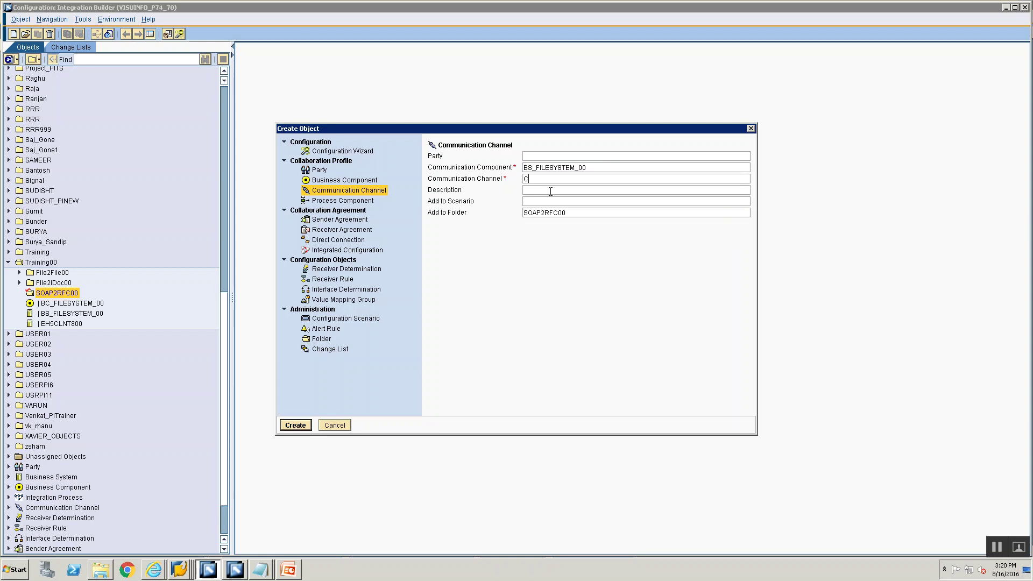
pyautogui.write('CC_SOAP2RFC_SOAP_SENDER_00')
pyautogui.press('Return')
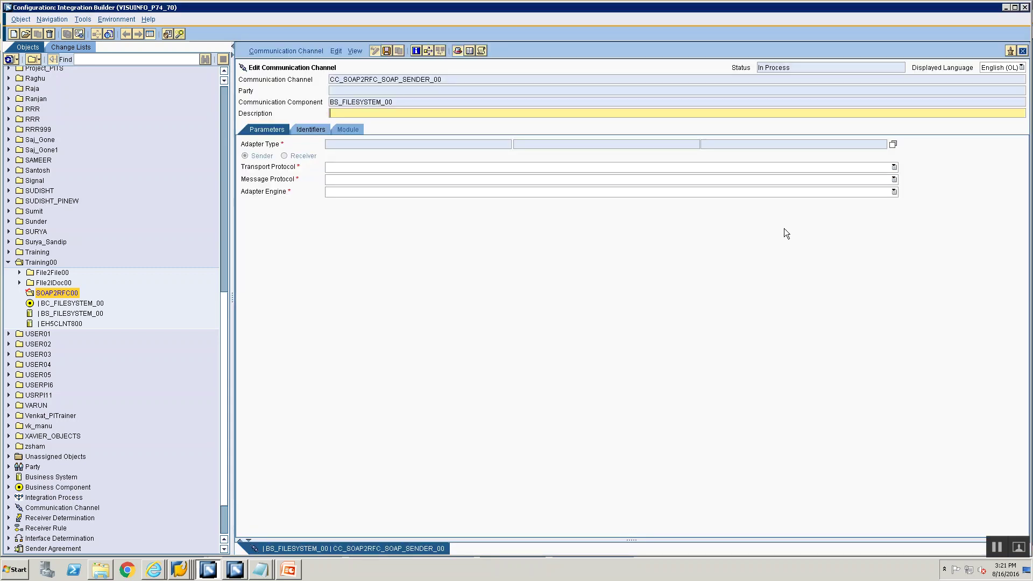
# Step: Assign the SOAP adapter type of SAP BASIS 7.40 to the channel CC_SOAP2RFC_SOAP_SENDER_00
pyautogui.click(893, 144)
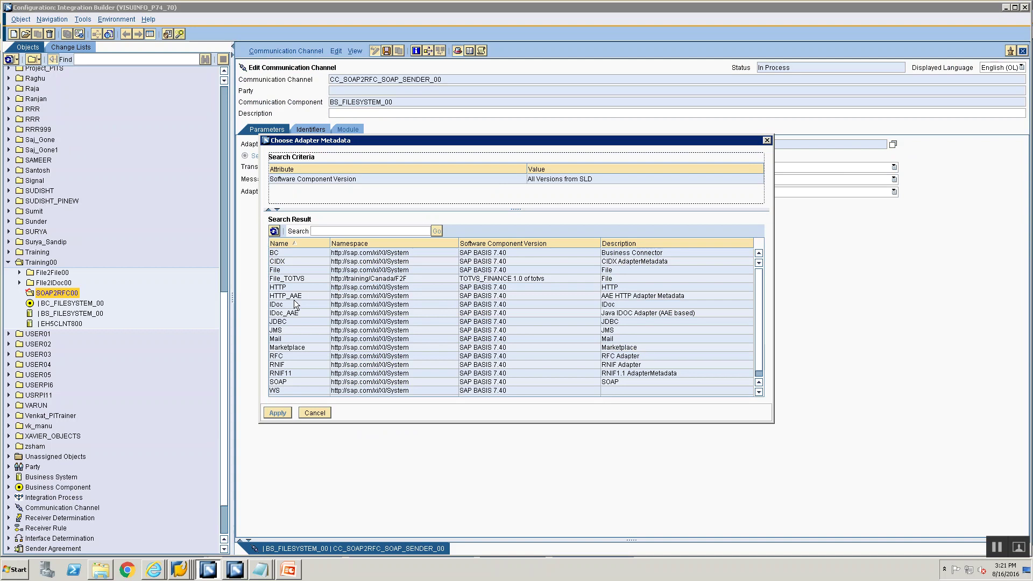
pyautogui.scroll(-1, 294, 334)
pyautogui.click(294, 375)
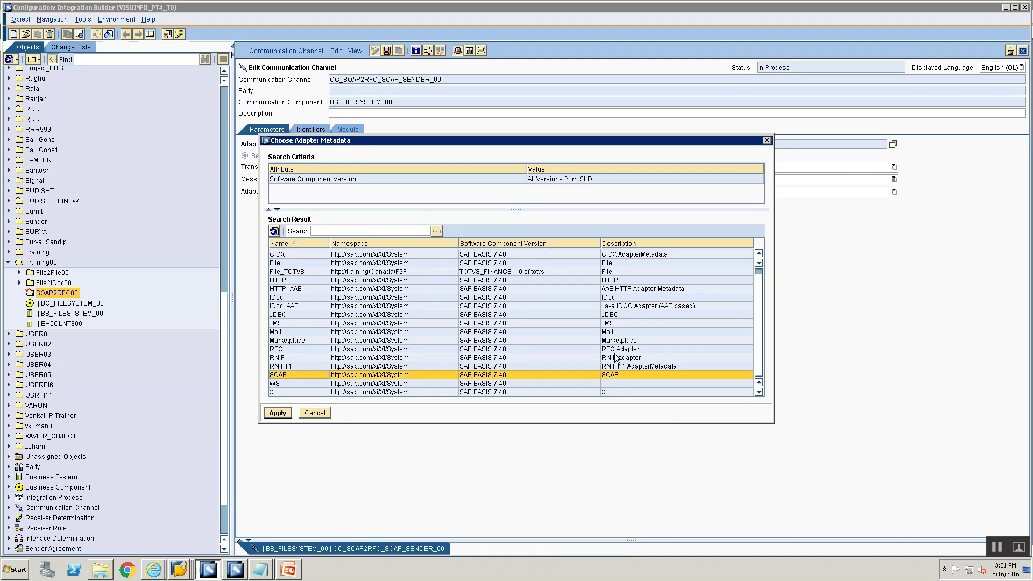
pyautogui.click(279, 413)
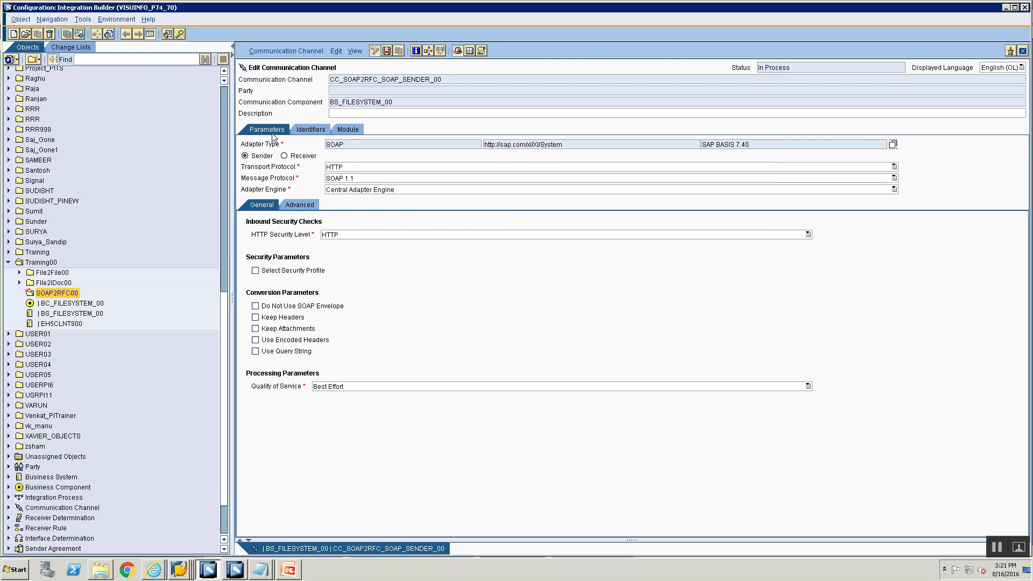
# Step: Set the SOAP sender channel's quality of service to Best Effort and save the channel
pyautogui.click(333, 389)
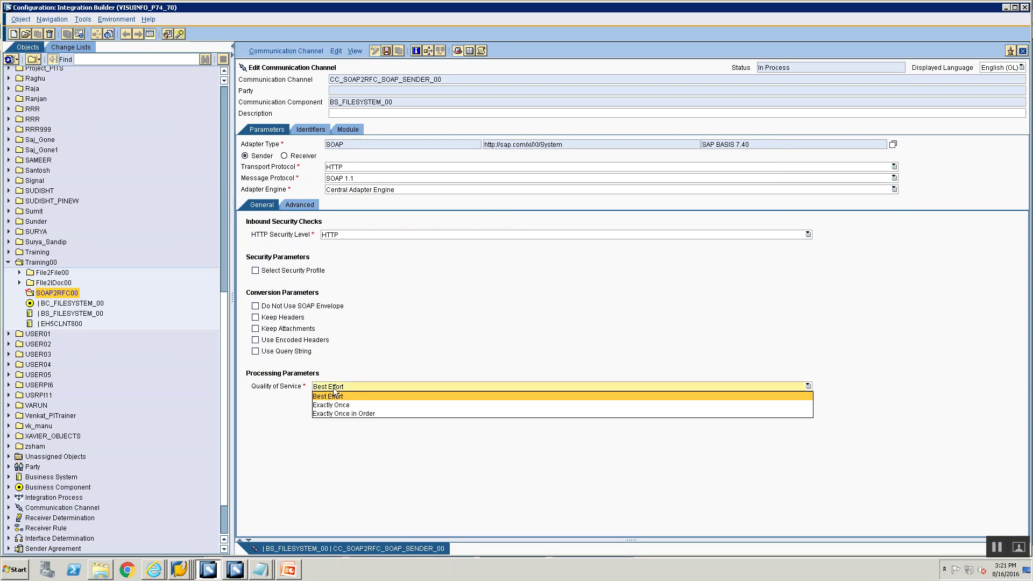
pyautogui.click(333, 397)
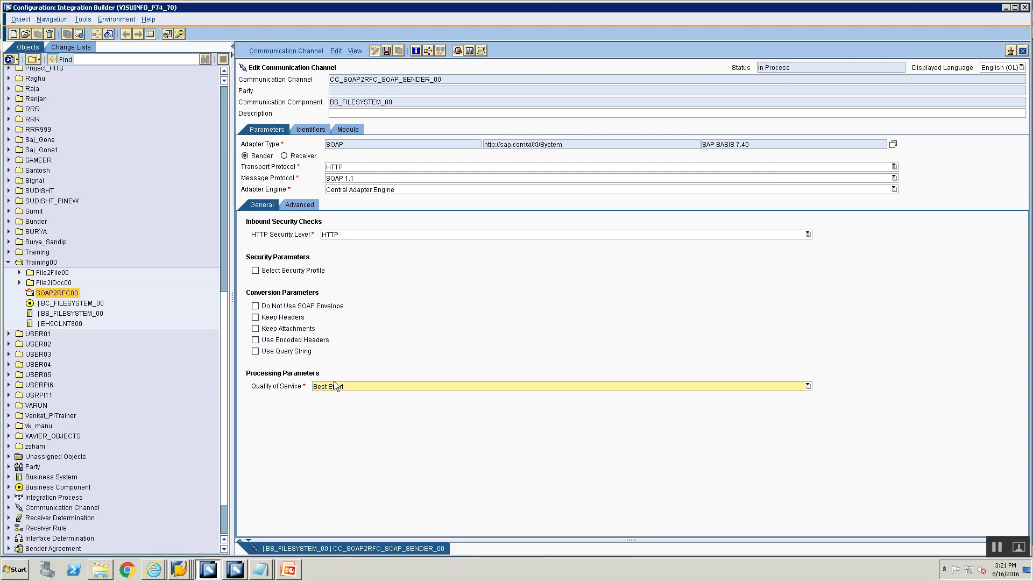
pyautogui.click(334, 385)
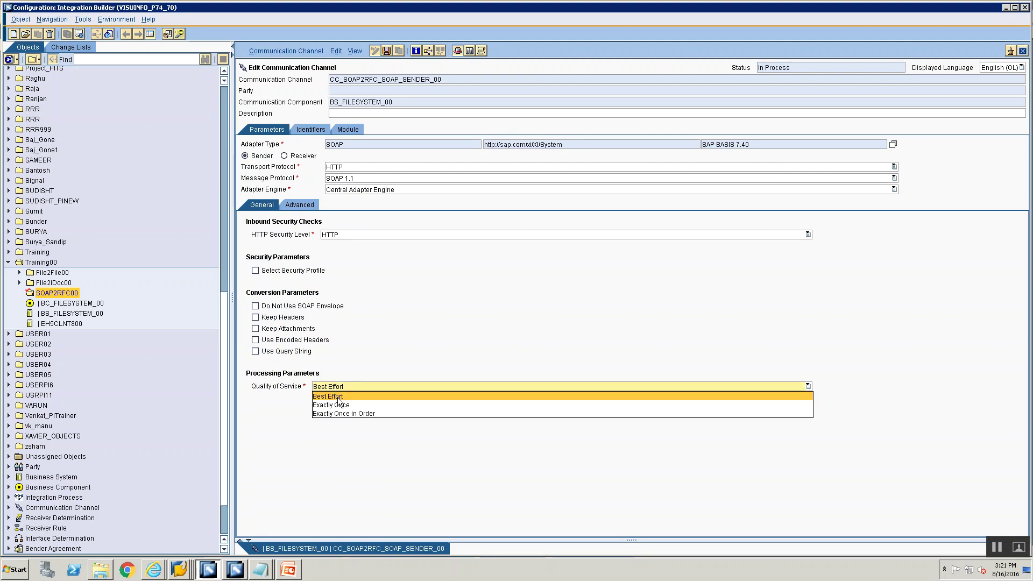
pyautogui.click(337, 396)
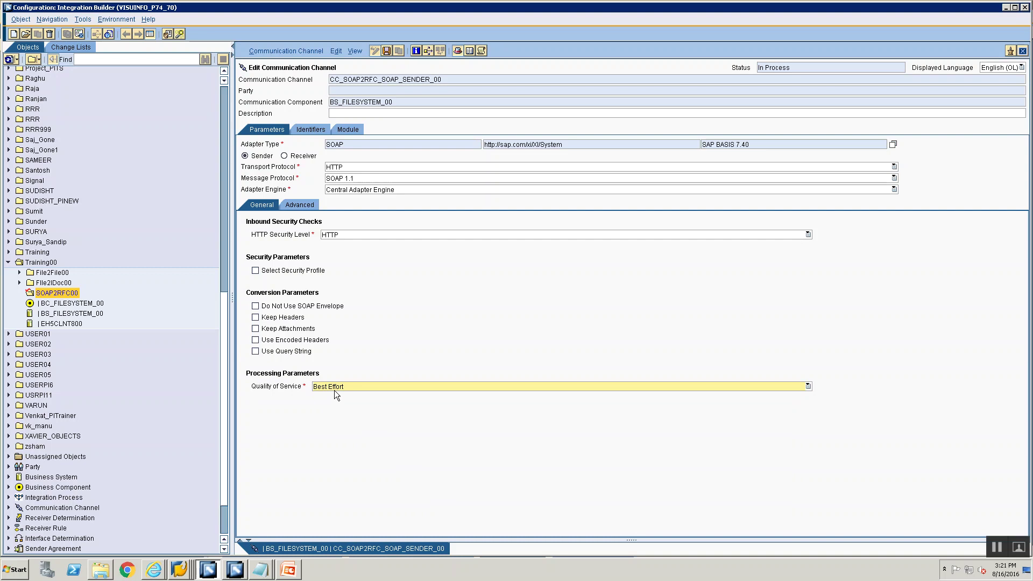
pyautogui.click(334, 389)
pyautogui.click(334, 391)
pyautogui.click(334, 389)
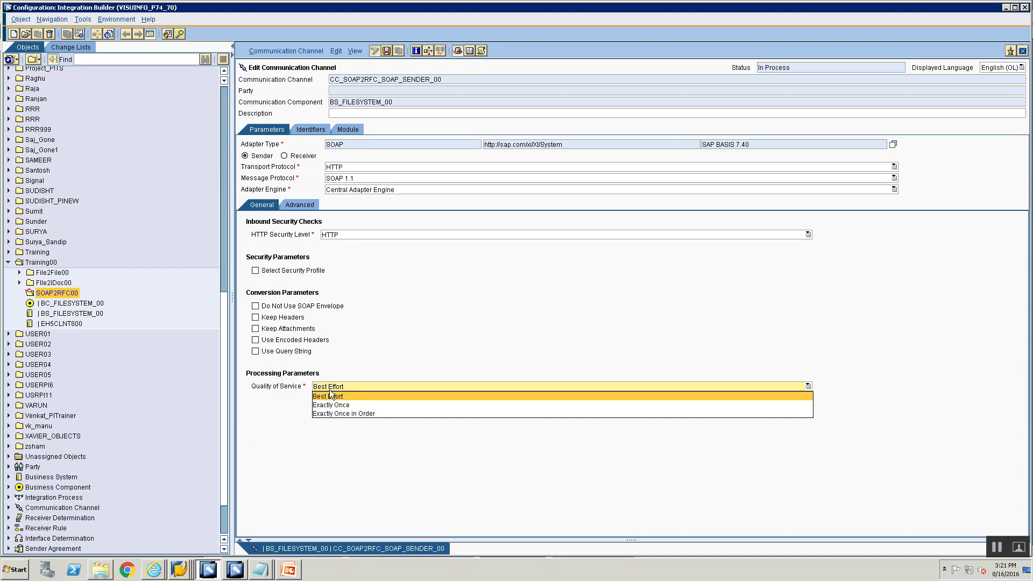
pyautogui.click(329, 396)
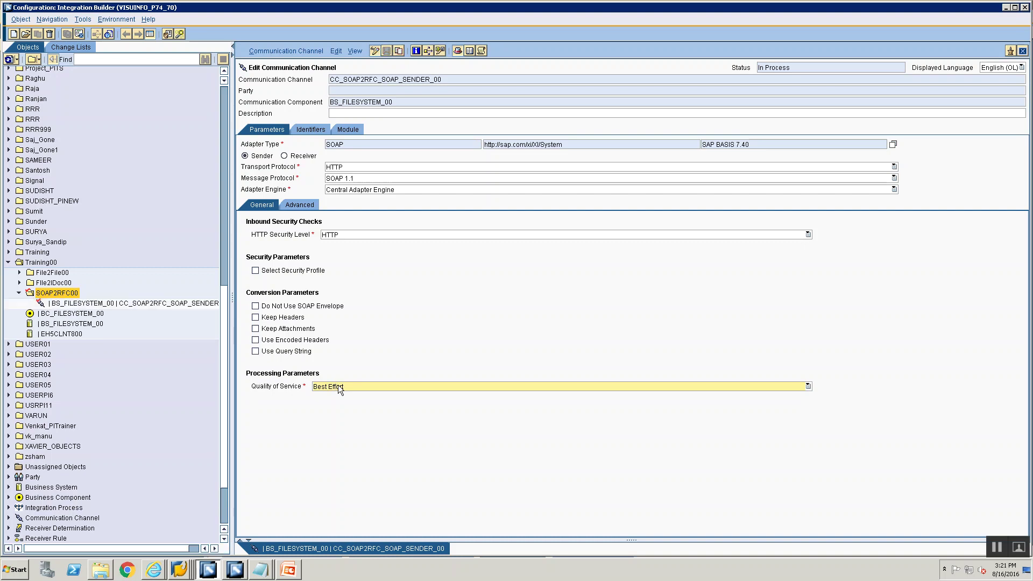
# Step: Start a new communication channel in the SOAP2RFC00 folder with EH5CLNT800 as its communication component
pyautogui.click(127, 305)
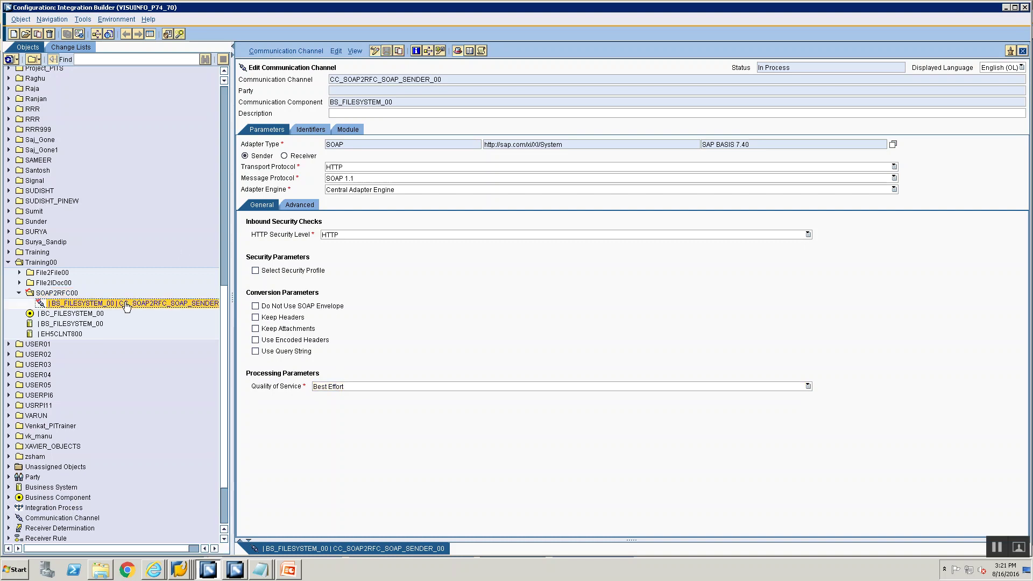
pyautogui.rightClick(126, 305)
pyautogui.click(134, 307)
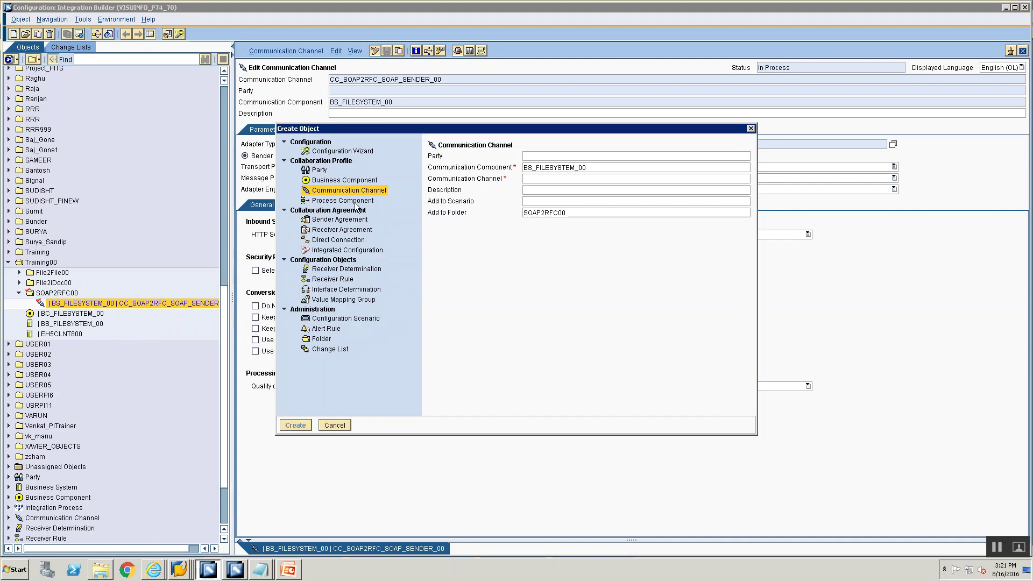
pyautogui.click(595, 169)
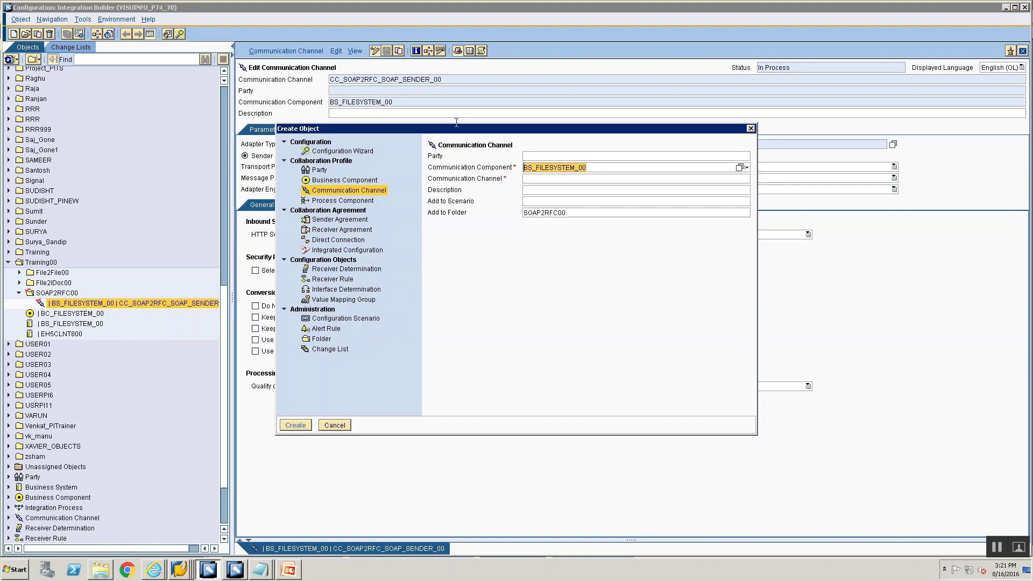
pyautogui.press('Delete')
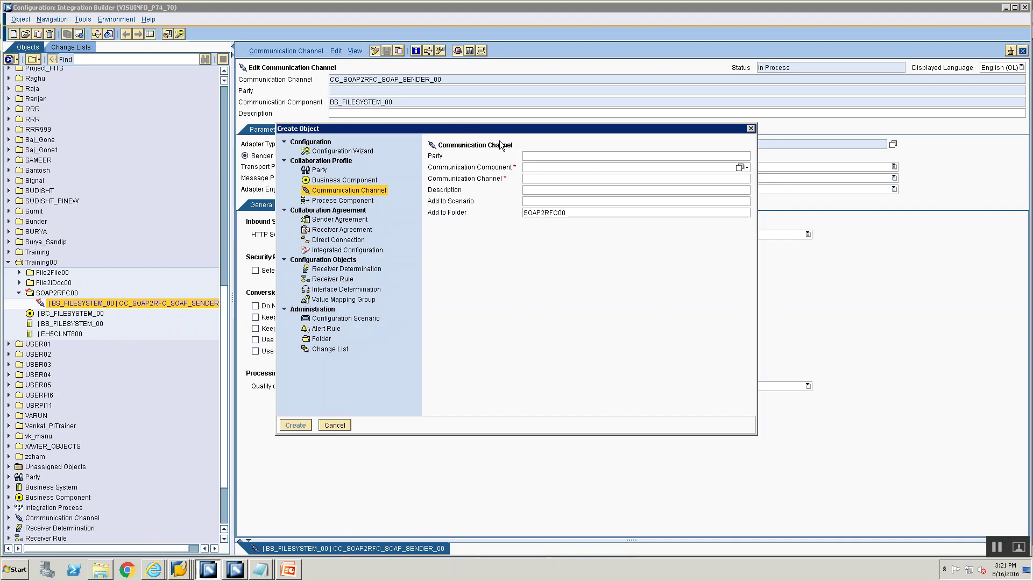
pyautogui.write('EH')
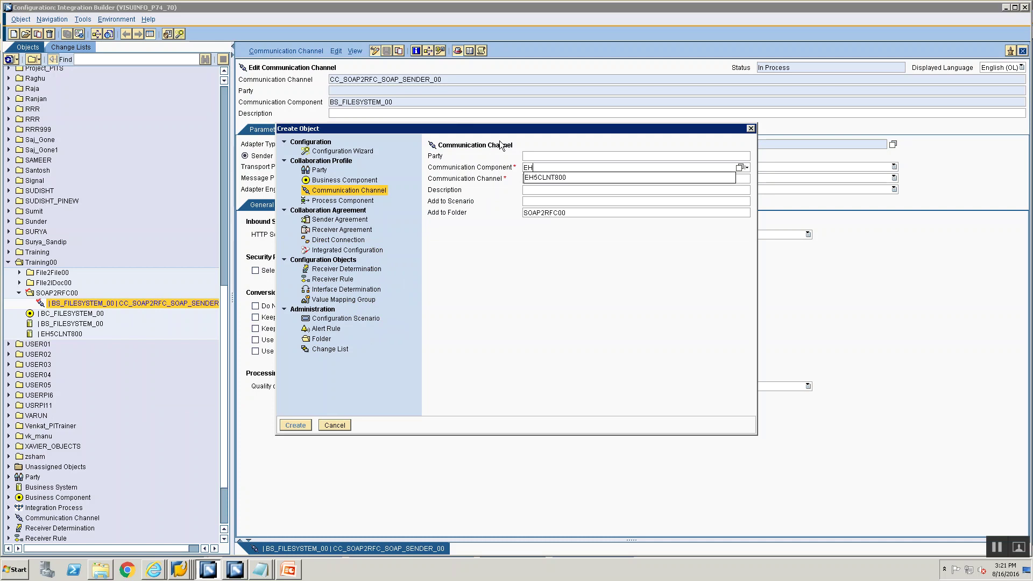
pyautogui.press('Down')
pyautogui.press('Return')
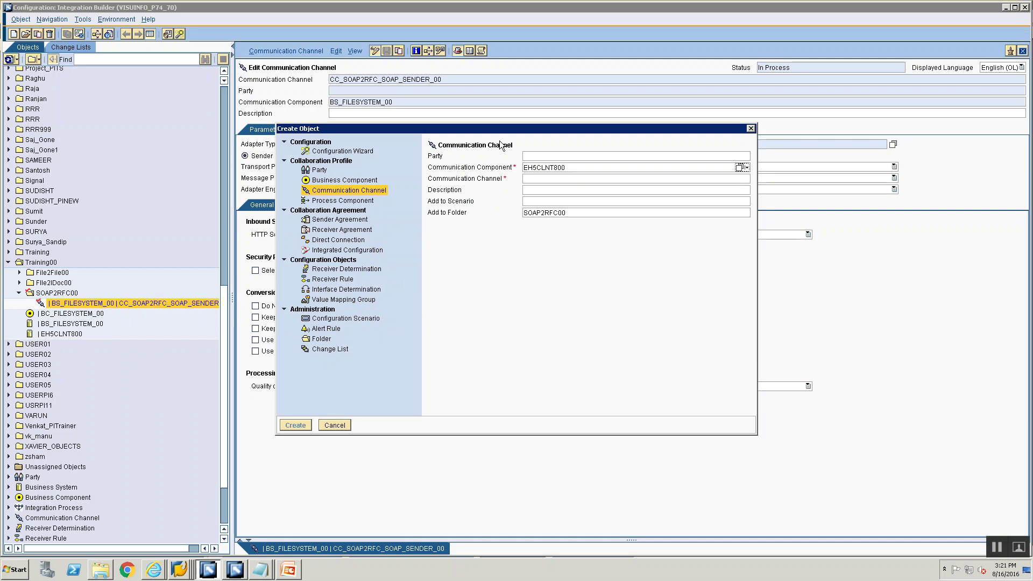
# Step: Name the new channel CC_SOAP2RFC_RFC_RECEIVER_00 and create it
pyautogui.click(580, 167)
pyautogui.click(579, 178)
pyautogui.write('CC_SOAP2')
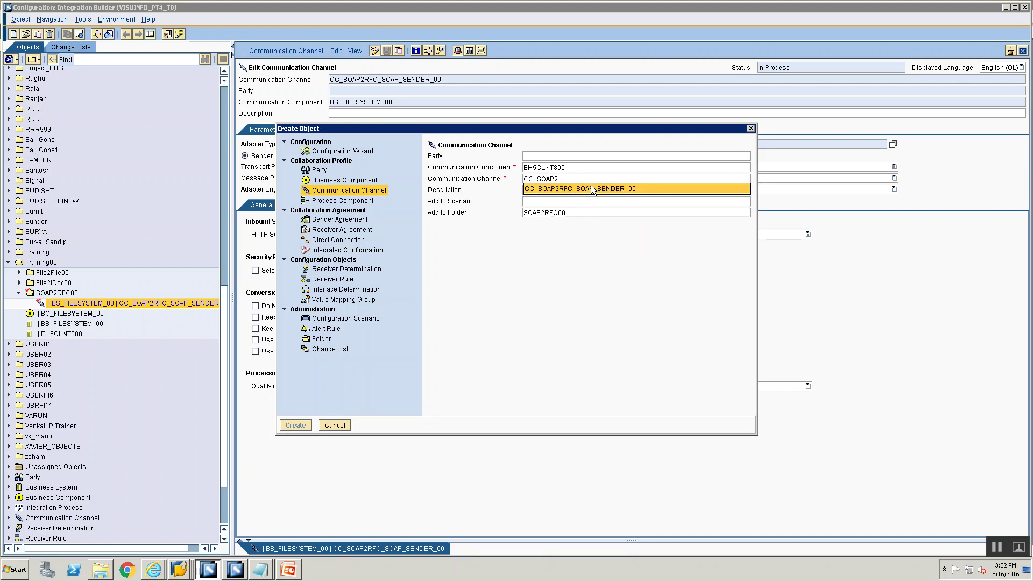
pyautogui.click(591, 188)
pyautogui.hotkey('shift', 'Home')
pyautogui.hotkey('shift', 'End')
pyautogui.press('BackSpace')
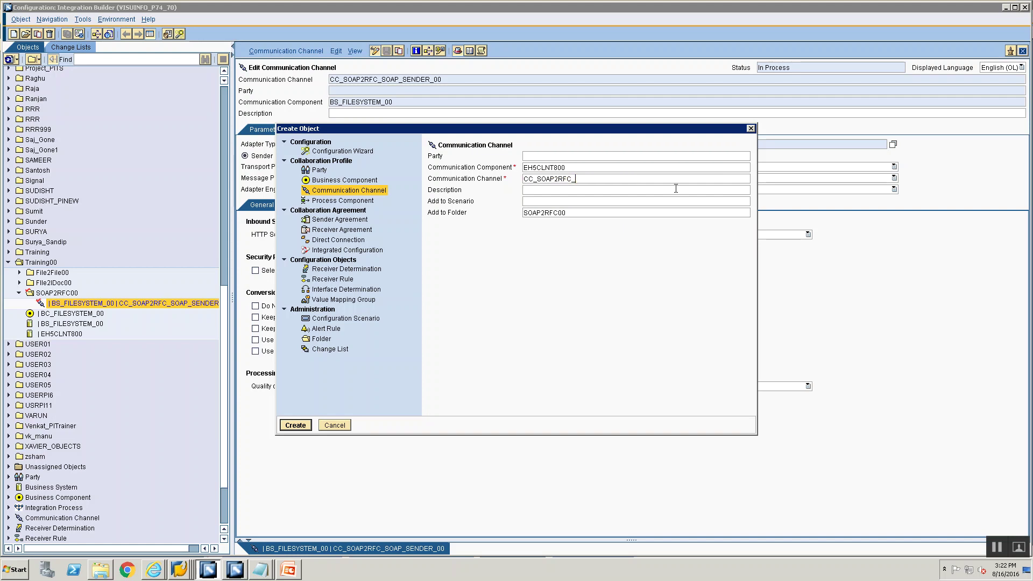
pyautogui.write('RFC-RE')
pyautogui.press('BackSpace')
pyautogui.press('BackSpace')
pyautogui.write('_RECEIVER_00')
pyautogui.moveTo(568, 167); pyautogui.dragTo(527, 165)
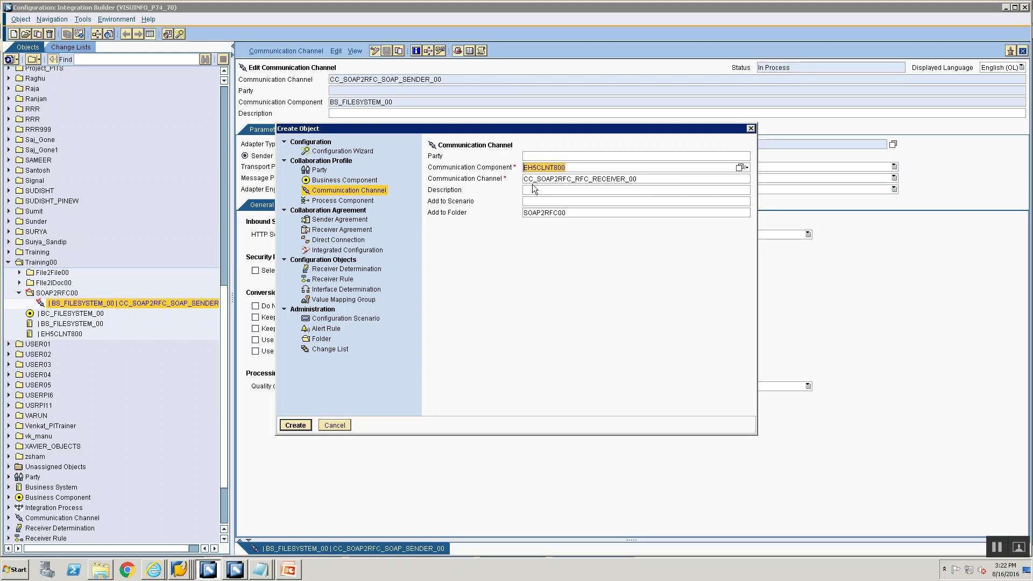
pyautogui.click(534, 180)
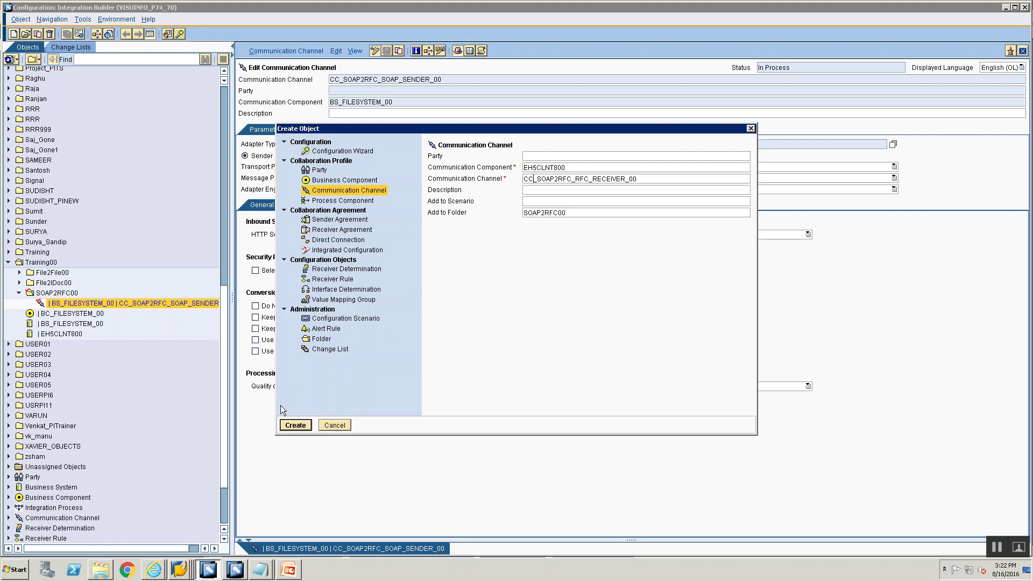
pyautogui.click(295, 425)
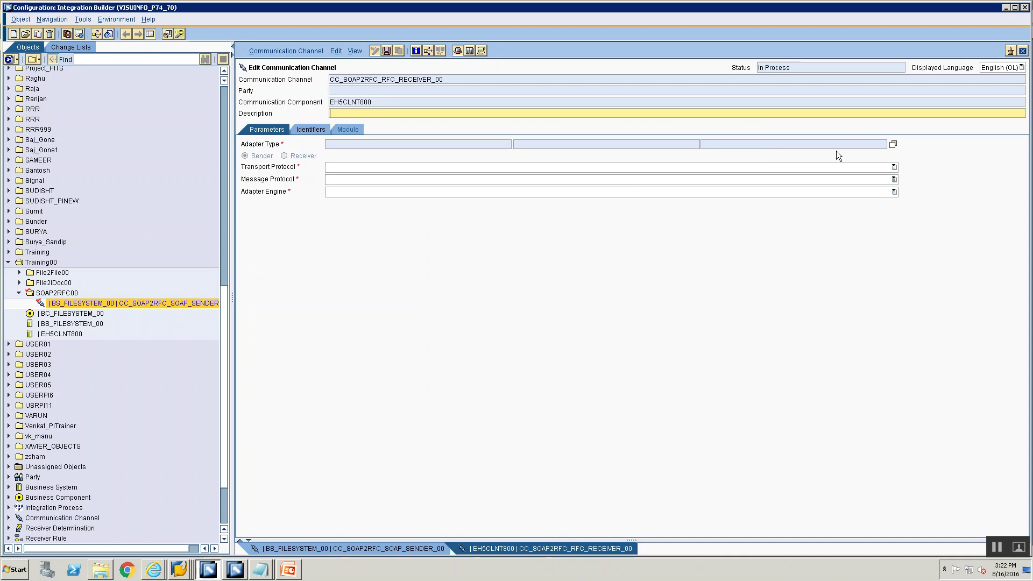
# Step: Assign the RFC adapter type of SAP BASIS 7.40 to the new channel and make it a receiver channel
pyautogui.click(893, 145)
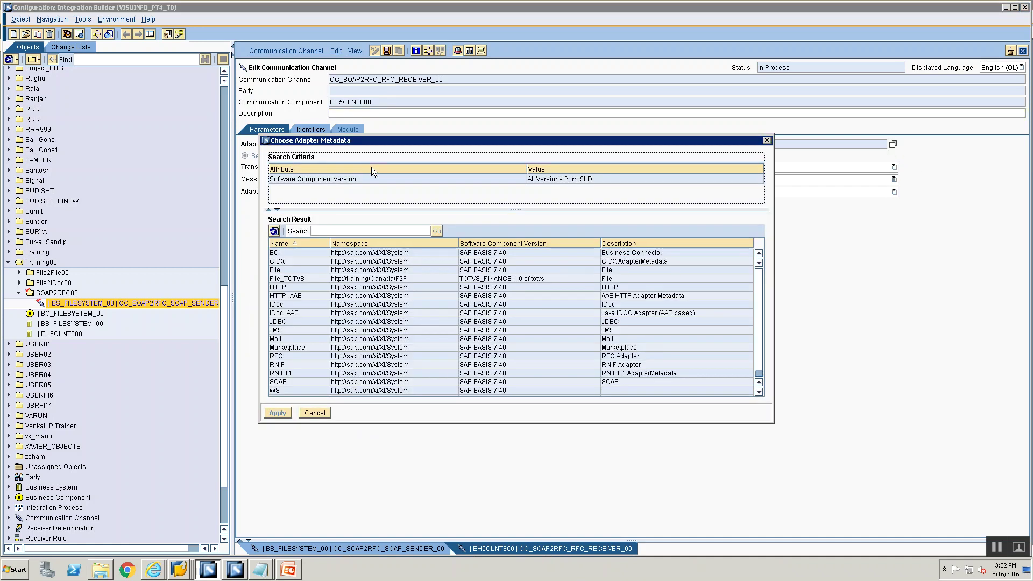
pyautogui.scroll(-1, 299, 373)
pyautogui.click(293, 348)
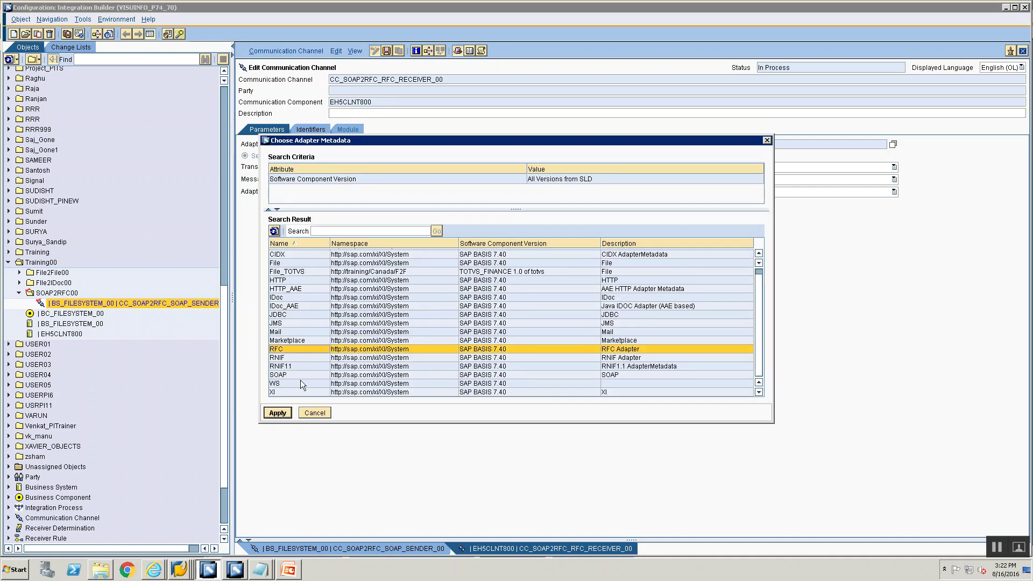
pyautogui.click(277, 417)
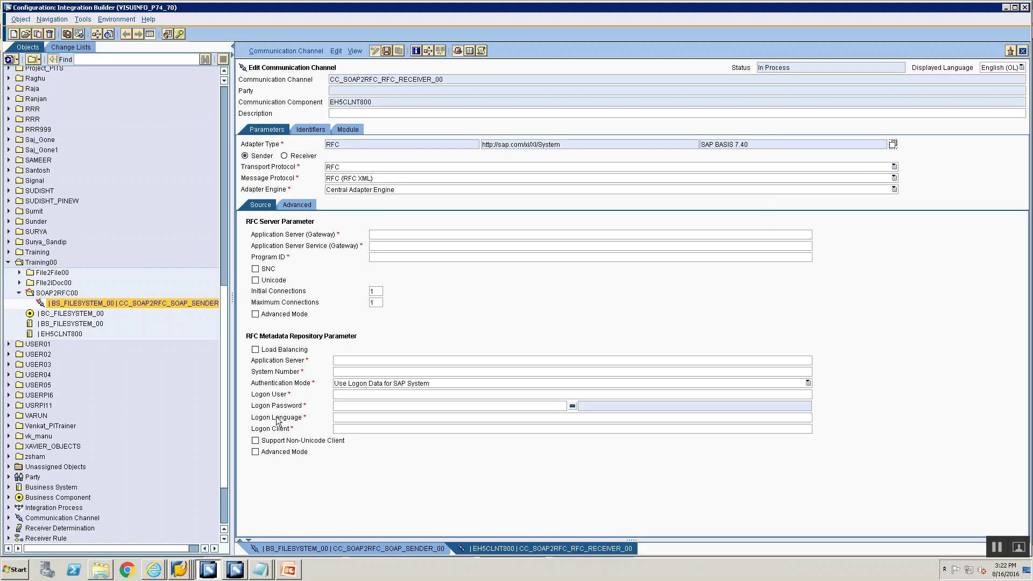
pyautogui.click(285, 156)
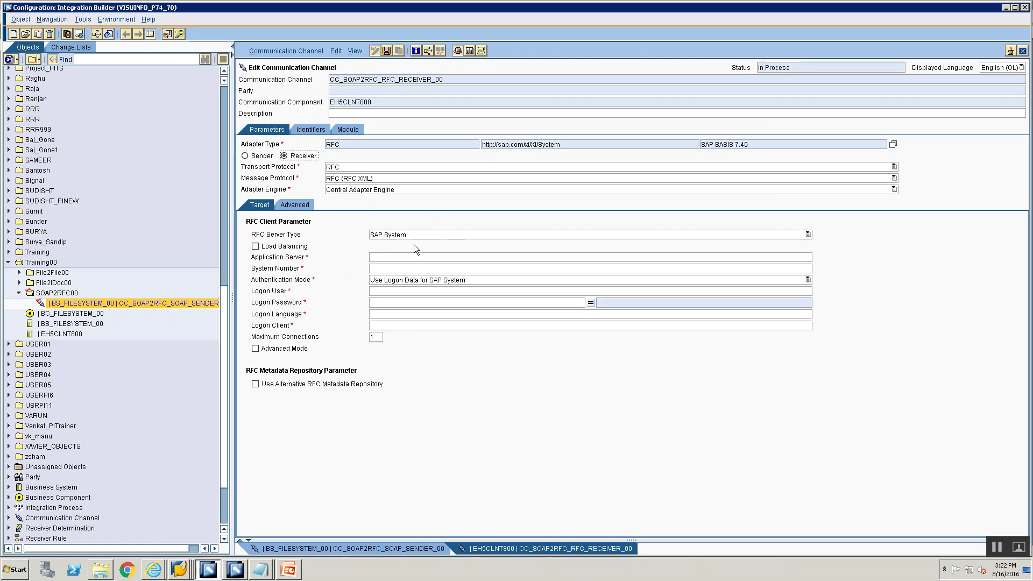
# Step: Switch to SAP Logon and check the application server and instance number in the ECC test system's connection properties
pyautogui.click(179, 569)
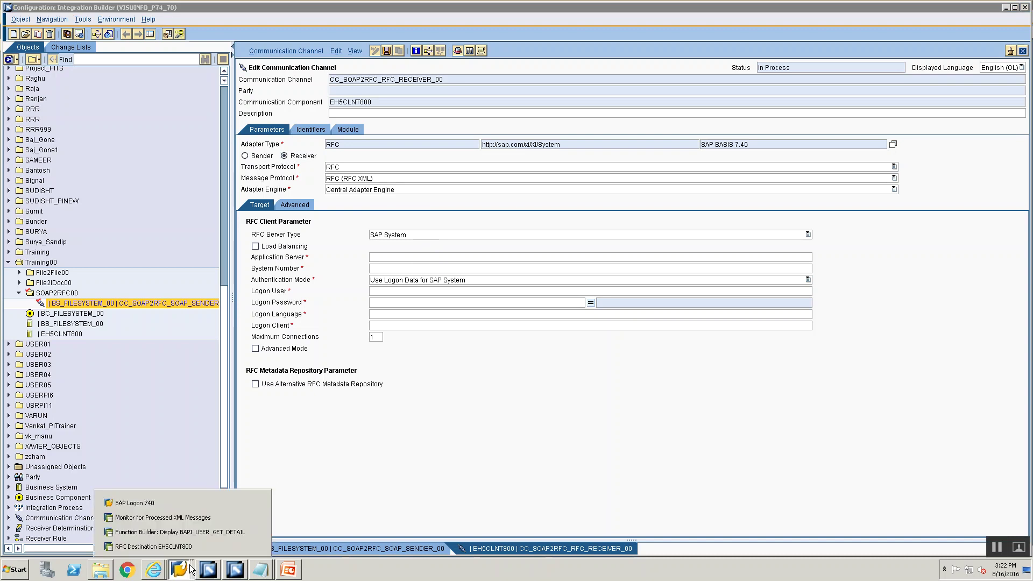
pyautogui.click(182, 505)
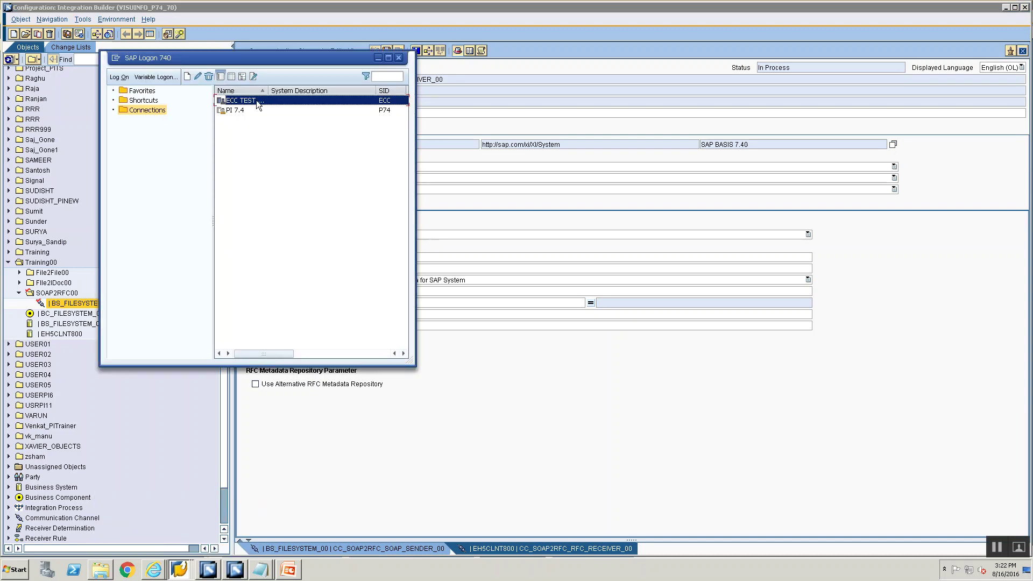
pyautogui.rightClick(256, 100)
pyautogui.click(287, 159)
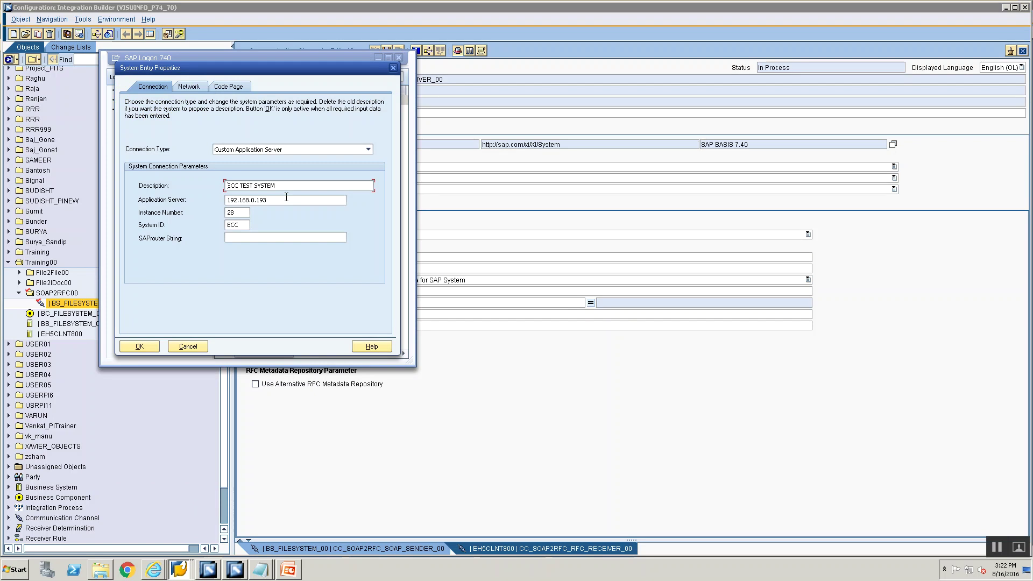
pyautogui.click(194, 350)
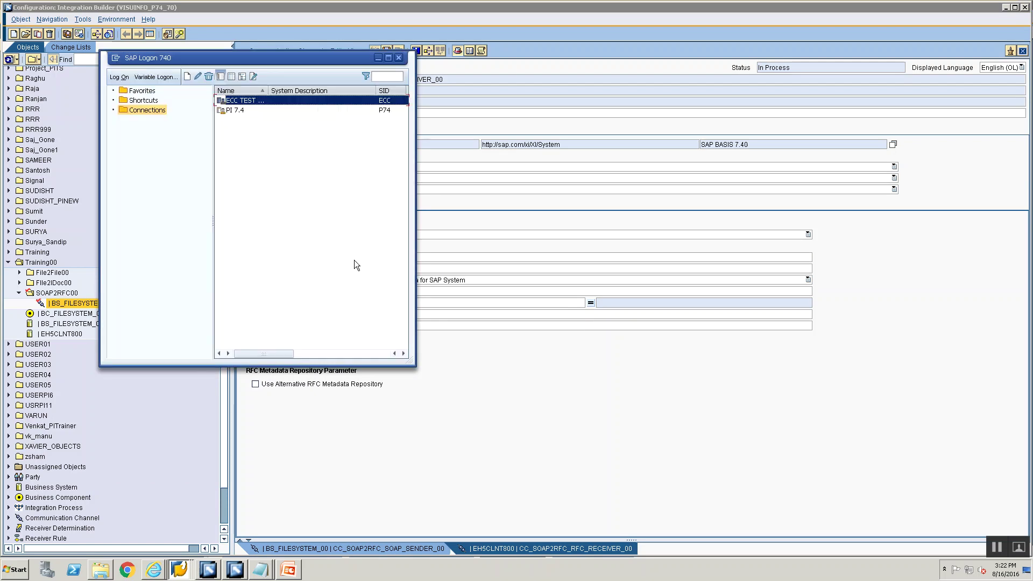
# Step: Set the RFC receiver channel's application server to 192.168.0.193 and its system number to 28
pyautogui.click(446, 257)
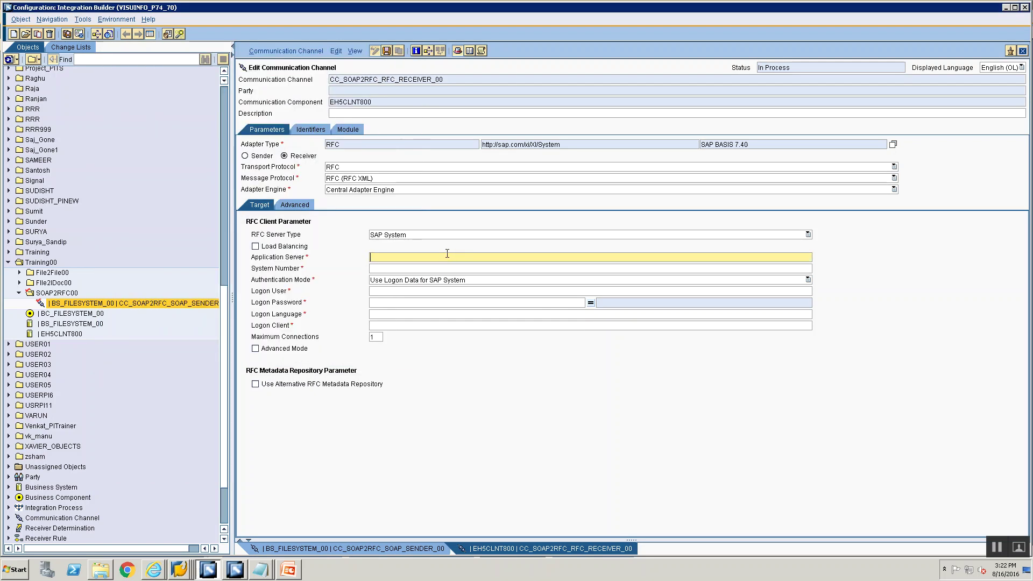
pyautogui.write('192.168.0.193')
pyautogui.click(450, 270)
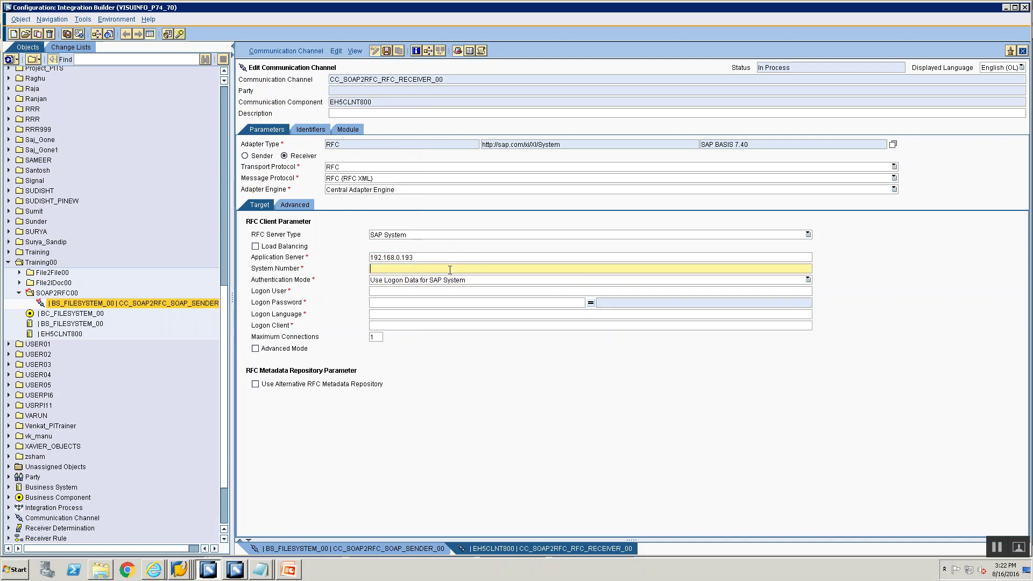
pyautogui.write('28')
# Step: Switch to the SAP GUI session displaying BAPI_USER_GET_DETAIL and open its system status to look up the client, user and language
pyautogui.click(456, 292)
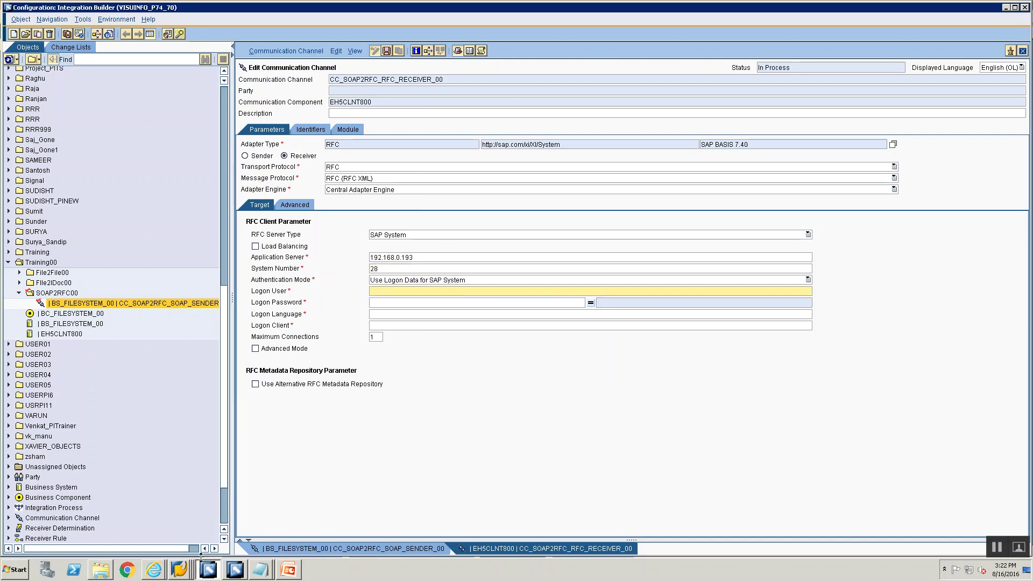
pyautogui.click(179, 570)
pyautogui.click(172, 501)
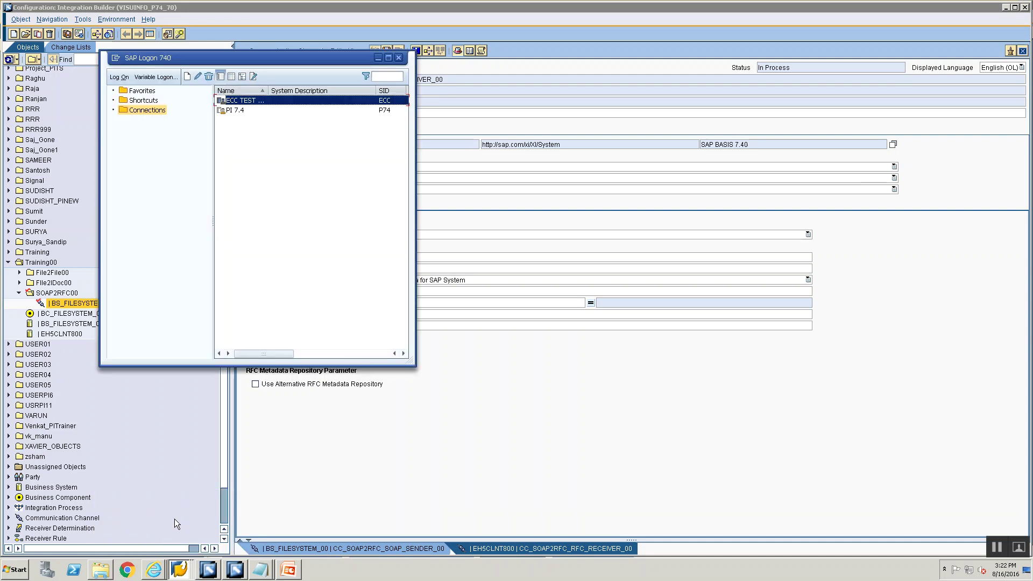
pyautogui.moveTo(179, 569)
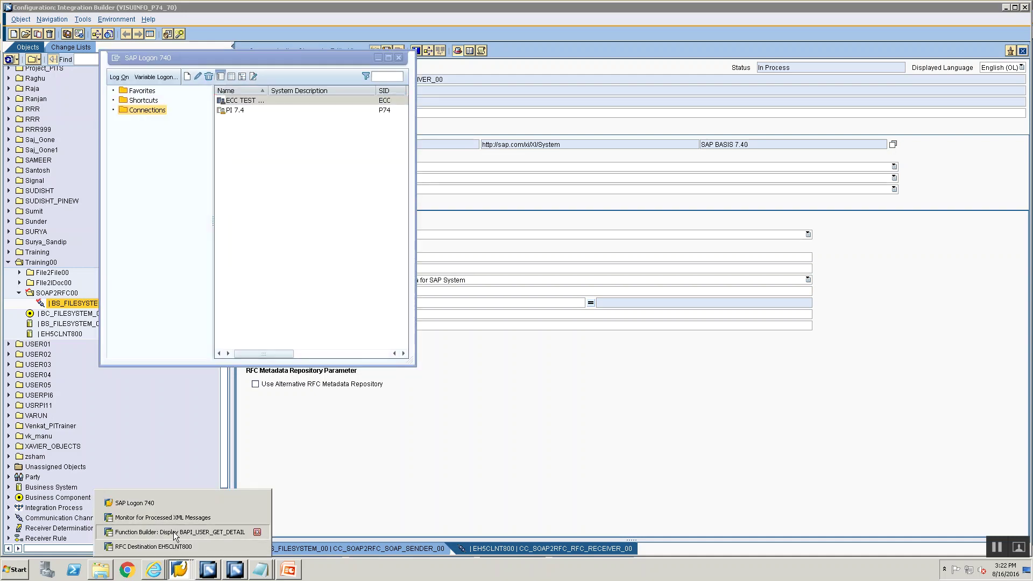
pyautogui.click(173, 533)
pyautogui.click(225, 13)
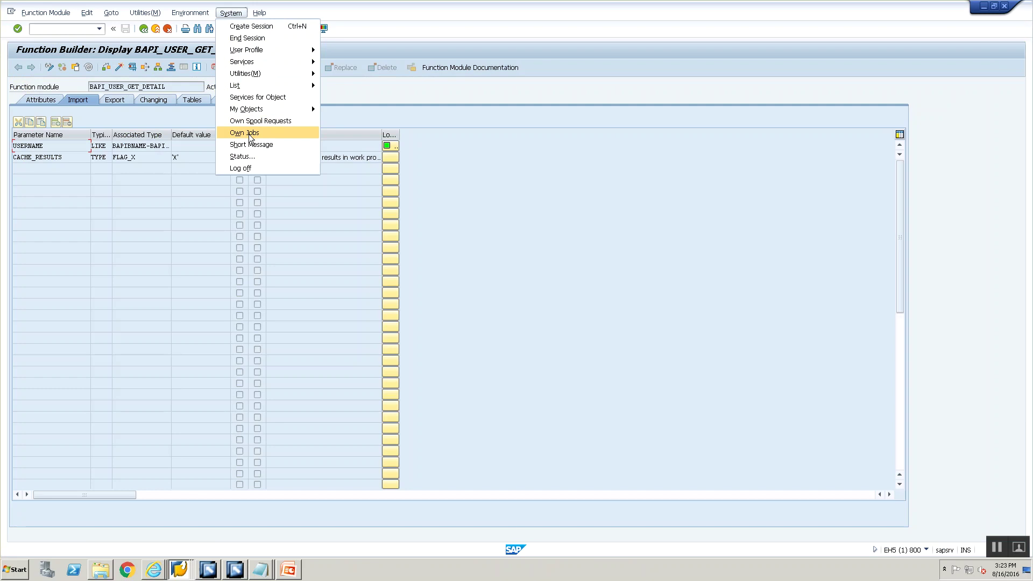
pyautogui.click(251, 154)
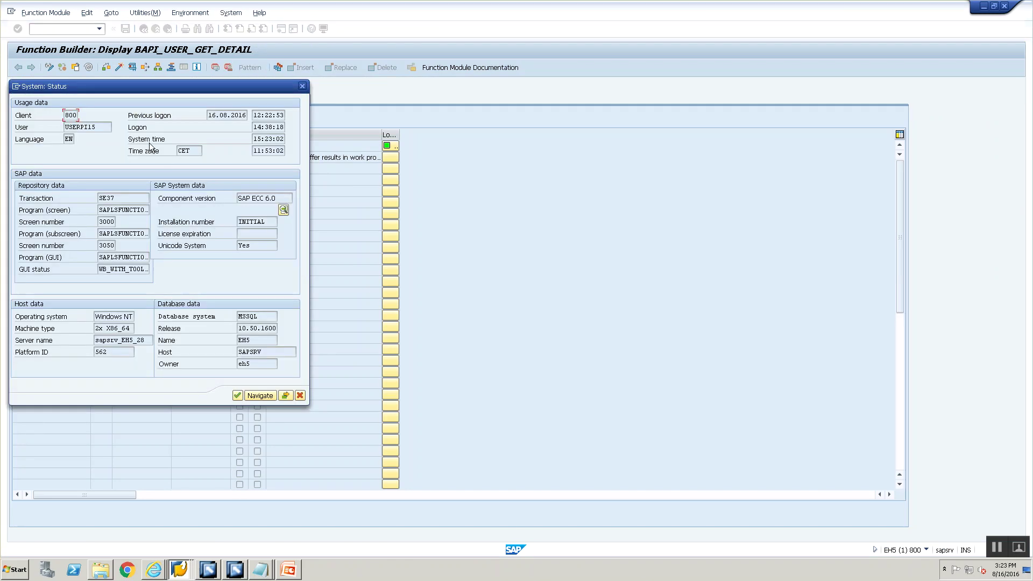
# Step: Take the user from the ECC system status and set the RFC receiver channel's logon user to USERPI15
pyautogui.moveTo(108, 123); pyautogui.dragTo(62, 108)
pyautogui.hotkey('alt', 'Tab')
pyautogui.hotkey('alt', 'Tab')
pyautogui.write('USERPI15')
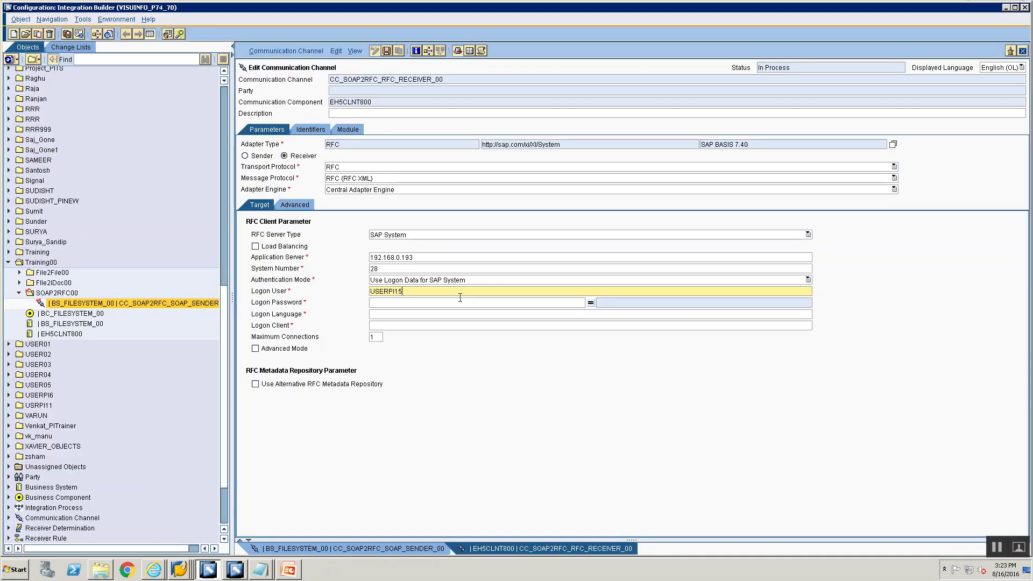
# Step: Enter the logon password of the RFC receiver channel and repeat it in the confirmation field
pyautogui.click(460, 300)
pyautogui.write('**********')
pyautogui.press('BackSpace')
pyautogui.press('BackSpace')
pyautogui.press('BackSpace')
pyautogui.press('BackSpace')
pyautogui.press('BackSpace')
pyautogui.press('BackSpace')
pyautogui.press('BackSpace')
pyautogui.press('BackSpace')
pyautogui.press('BackSpace')
pyautogui.press('BackSpace')
pyautogui.write('***********')
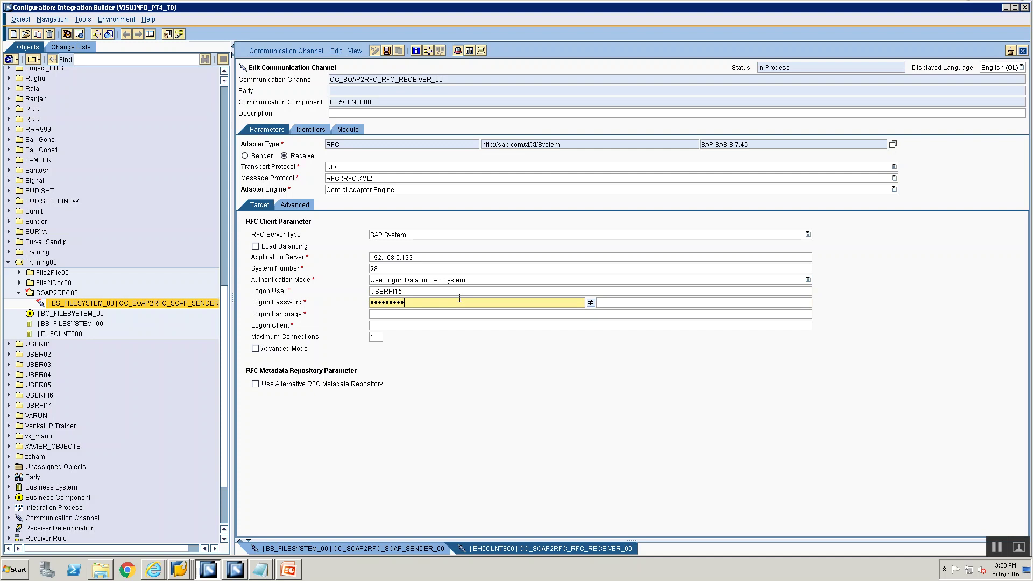
pyautogui.press('Tab')
pyautogui.press('Tab')
pyautogui.write('*******')
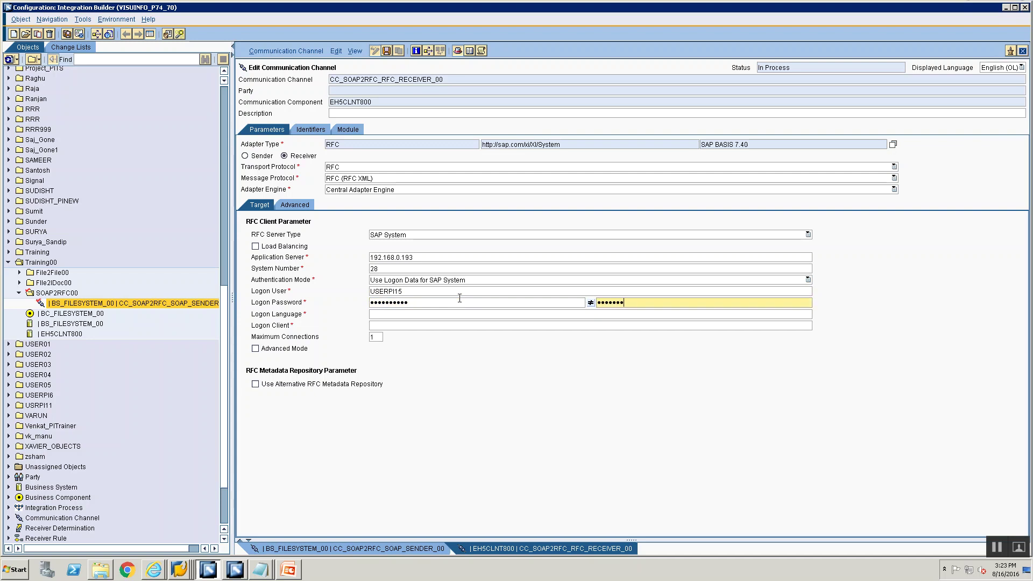
pyautogui.write('**')
# Step: Set the RFC receiver channel's logon language to EN and logon client to 800, and save the channel
pyautogui.press('Tab')
pyautogui.write('EN')
pyautogui.press('Tab')
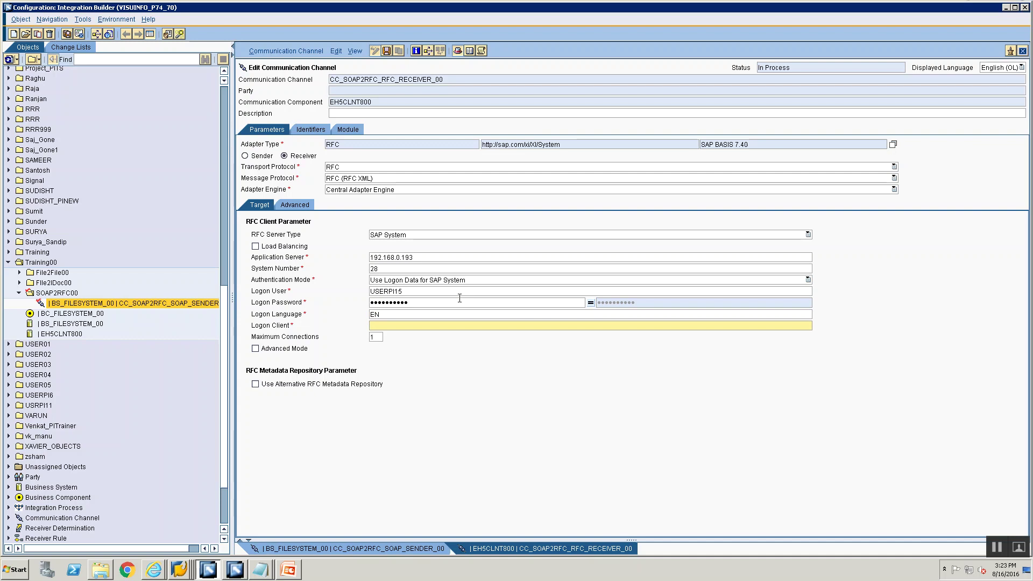
pyautogui.write('800')
pyautogui.hotkey('ctrl', 's')
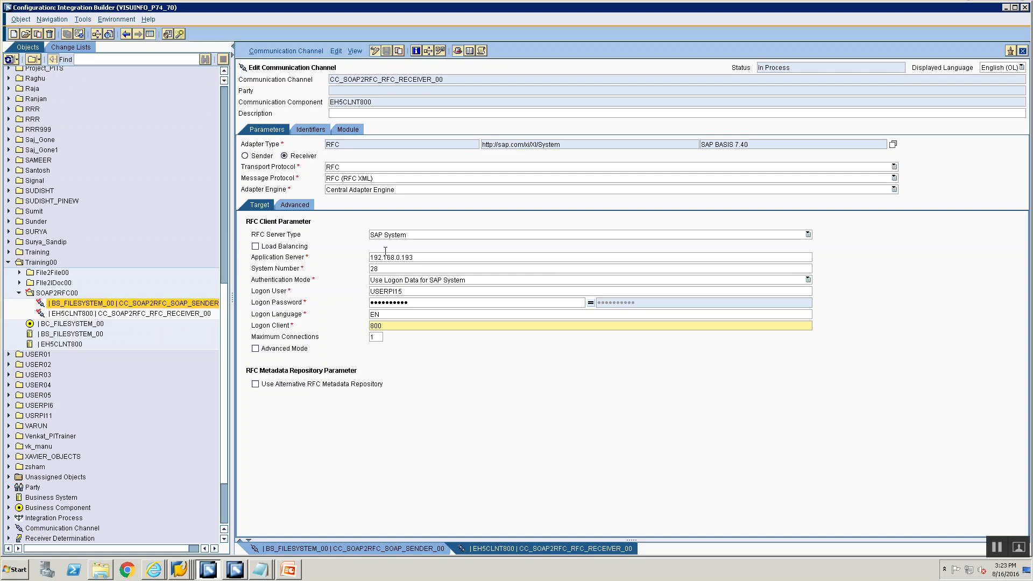
pyautogui.click(392, 265)
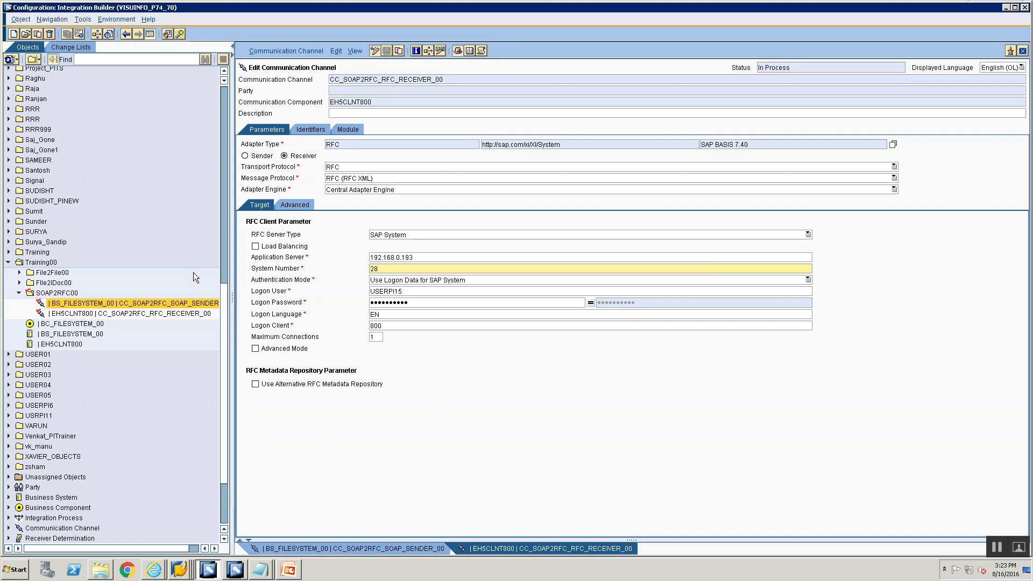
pyautogui.click(110, 305)
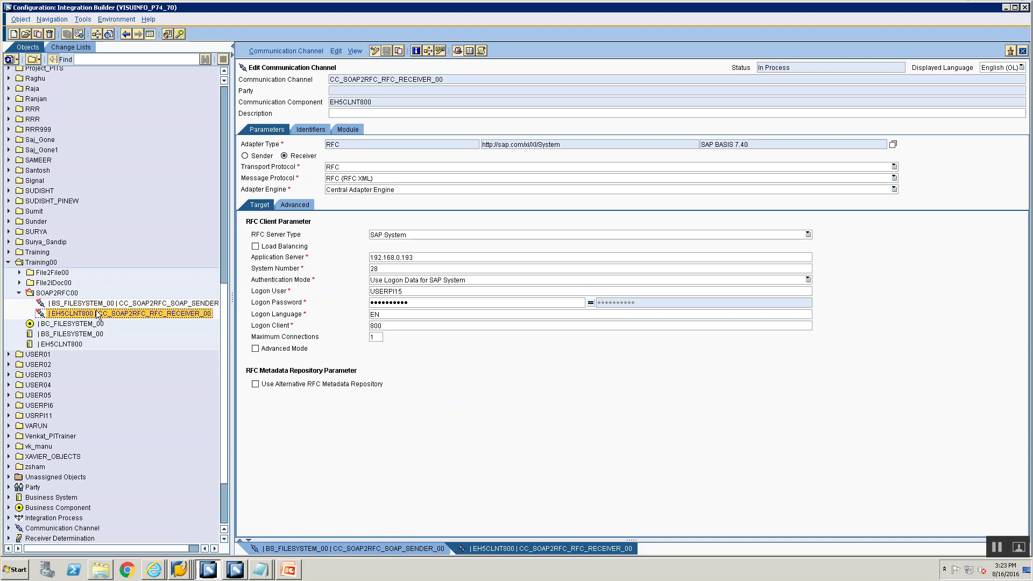
pyautogui.rightClick(103, 307)
pyautogui.click(118, 329)
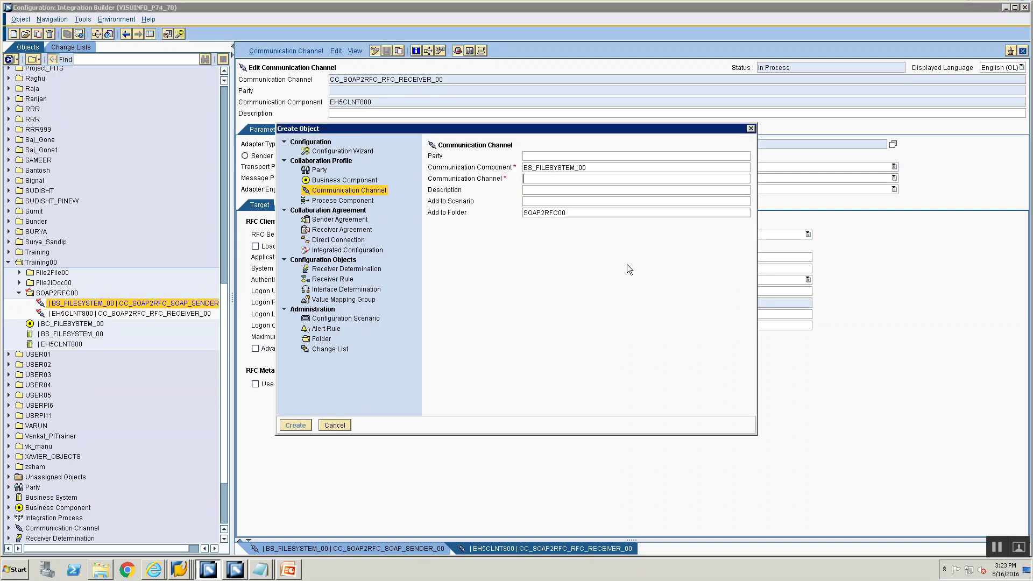
pyautogui.click(340, 219)
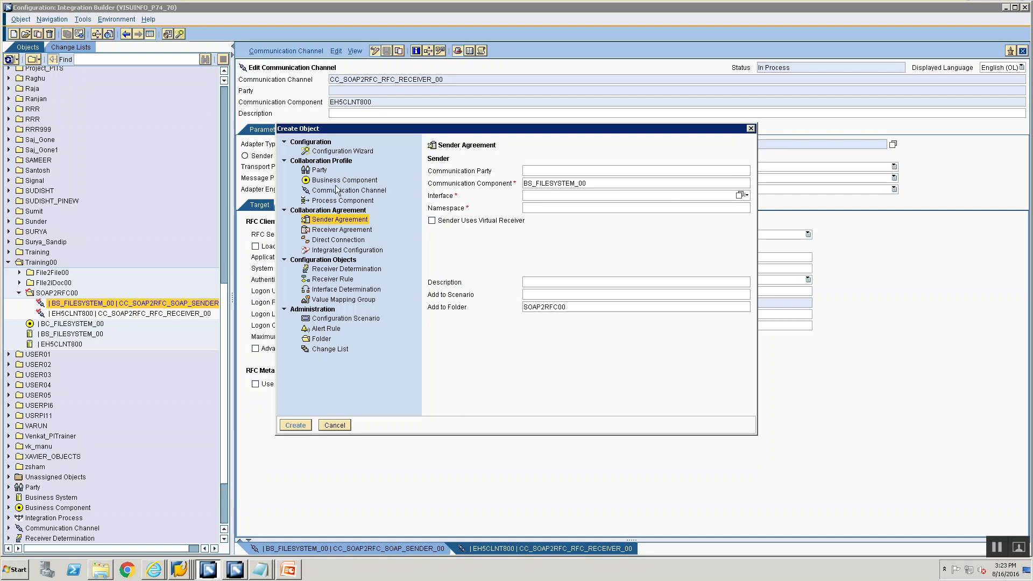
pyautogui.click(334, 425)
# Step: Create a sender agreement for BS_FILESYSTEM_00 with interface SIOS_SOAP2RFC_00 in folder SOAP2RFC00
pyautogui.rightClick(76, 306)
pyautogui.click(78, 309)
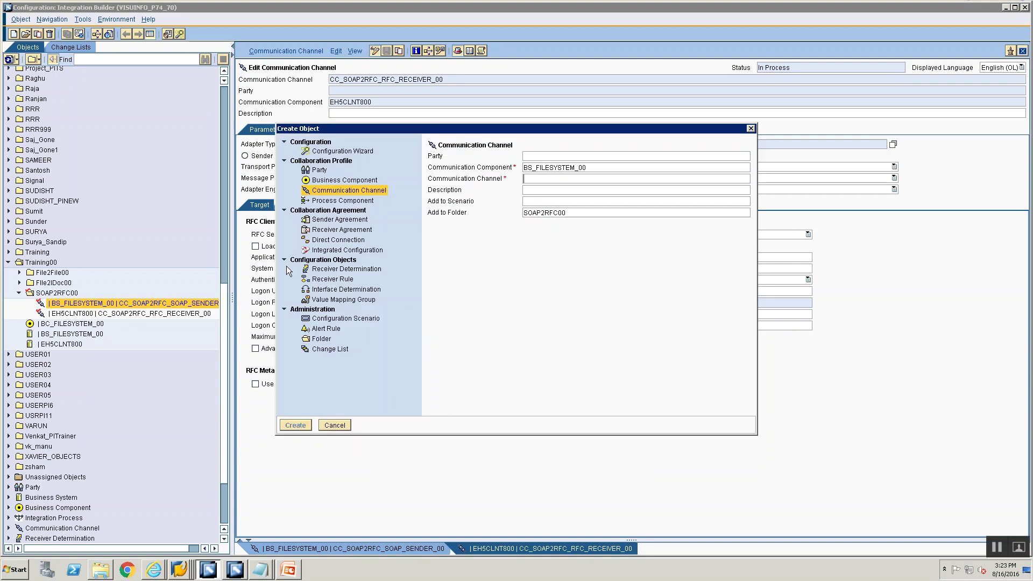
pyautogui.click(336, 220)
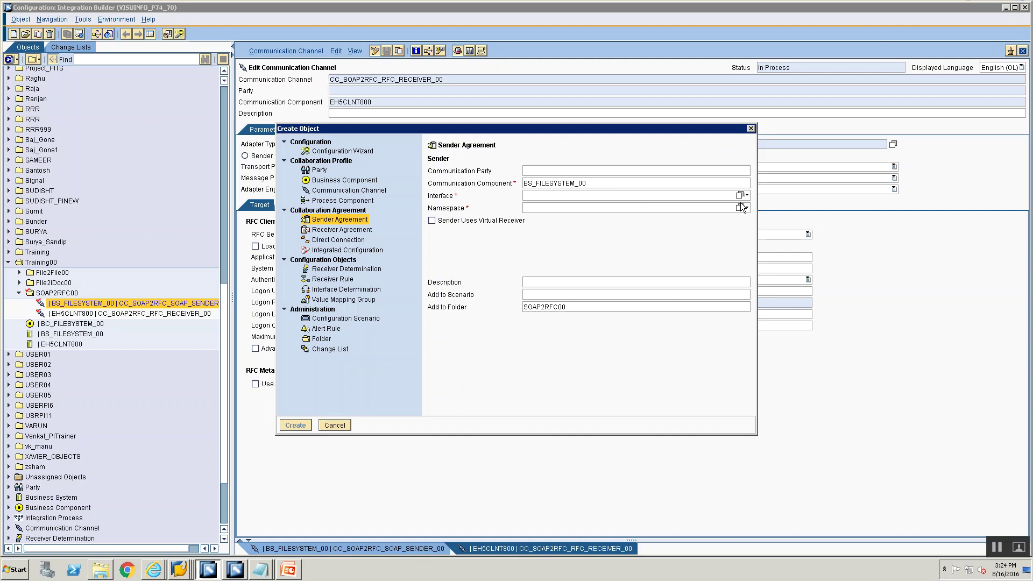
pyautogui.click(740, 196)
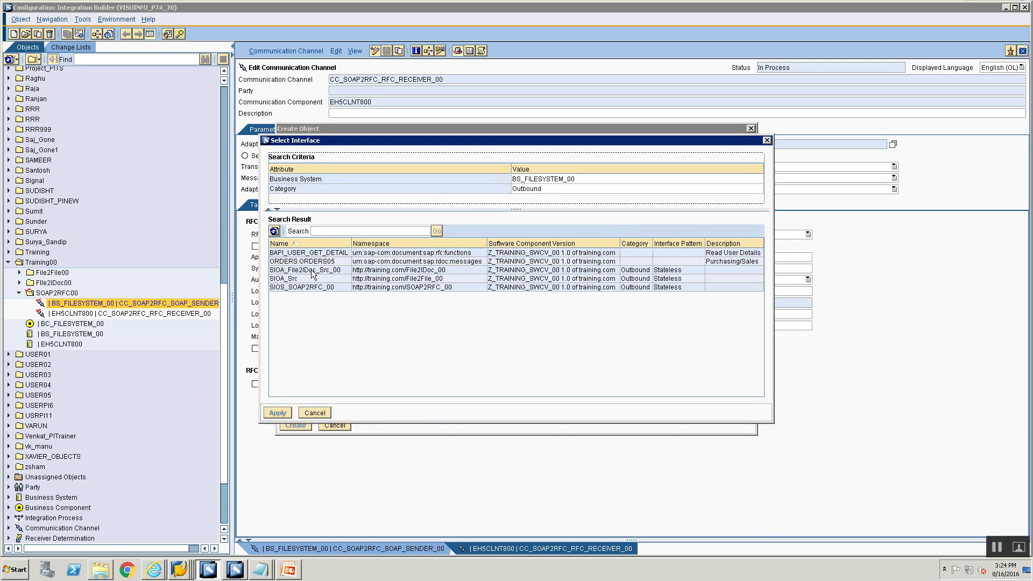
pyautogui.click(302, 287)
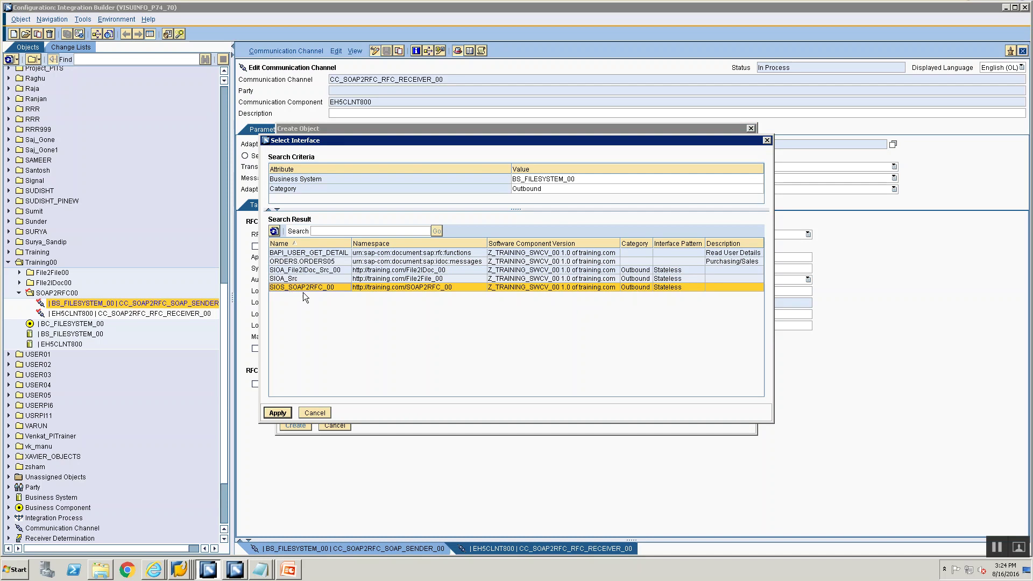
pyautogui.click(277, 412)
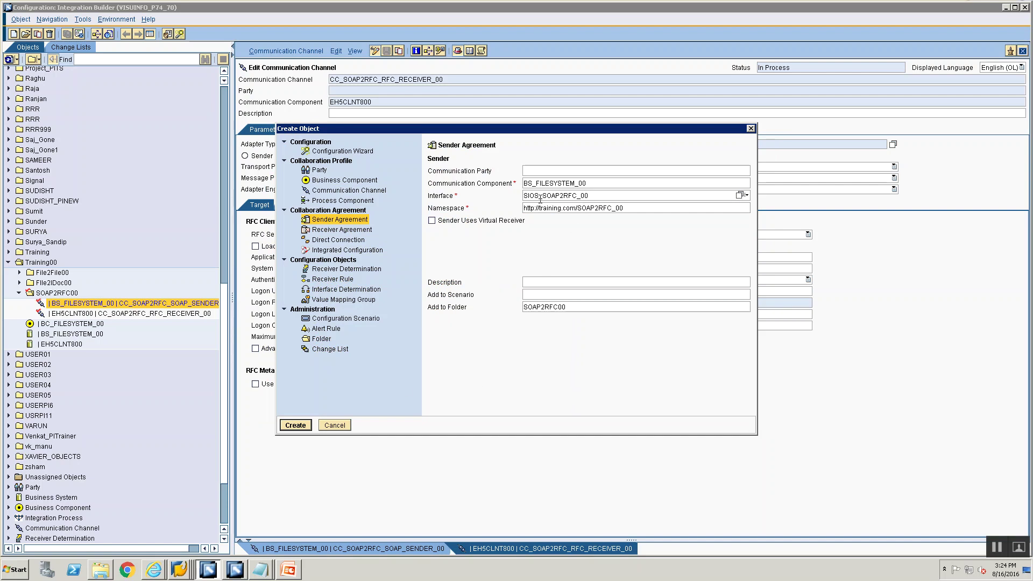
pyautogui.click(308, 425)
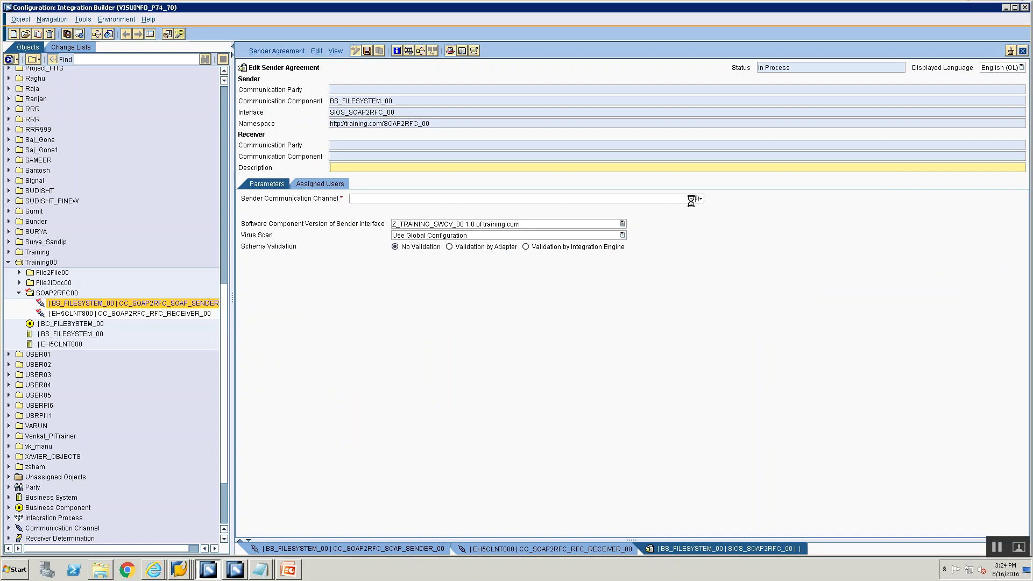
# Step: Assign sender communication channel CC_SOAP2RFC_SOAP_SENDER_00 to the sender agreement and save it
pyautogui.click(693, 199)
pyautogui.click(509, 282)
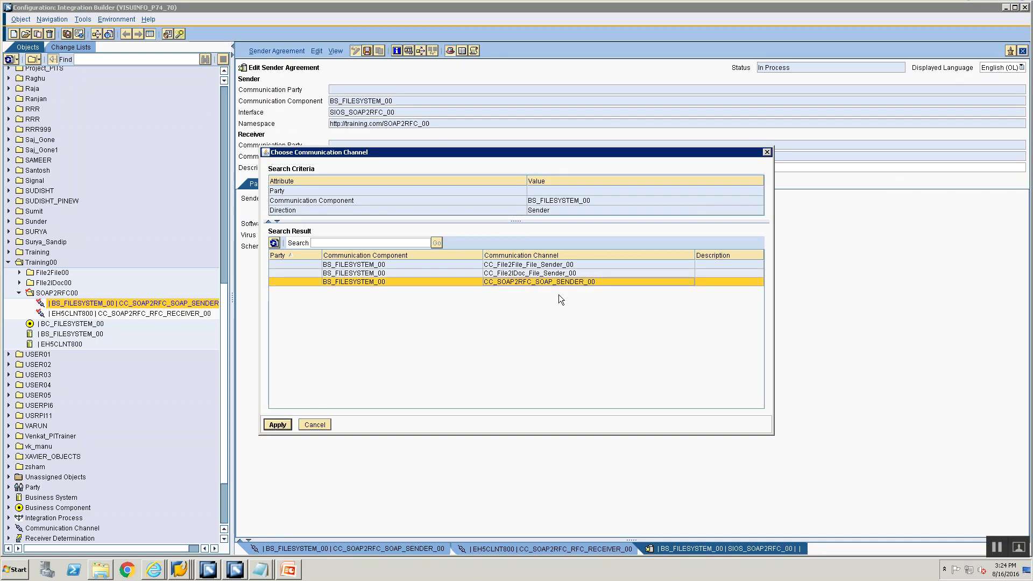
pyautogui.click(278, 424)
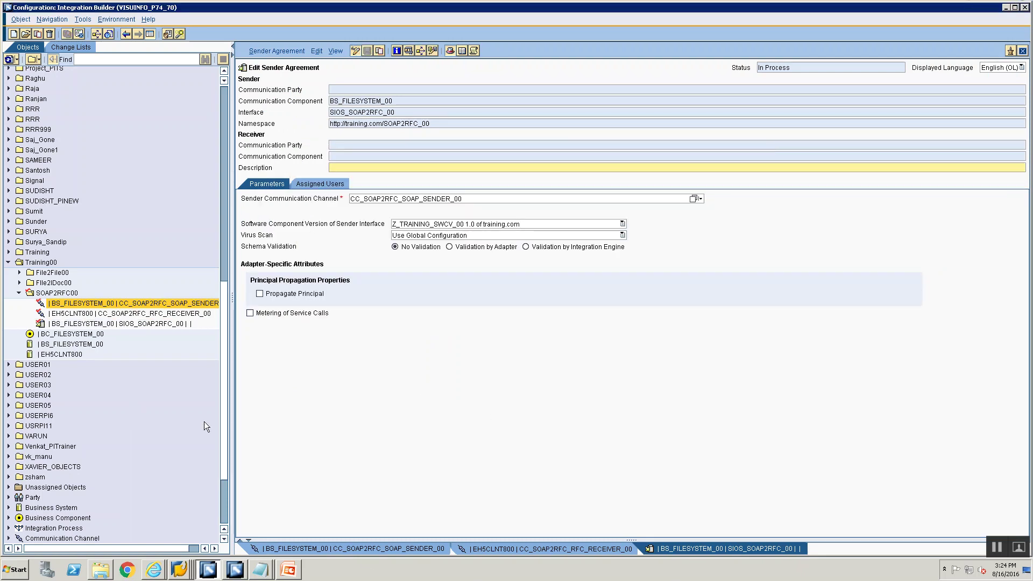
# Step: Create a receiver determination for BS_FILESYSTEM_00 with interface SIOS_SOAP2RFC_00 in folder SOAP2RFC00
pyautogui.click(77, 305)
pyautogui.rightClick(76, 304)
pyautogui.click(83, 307)
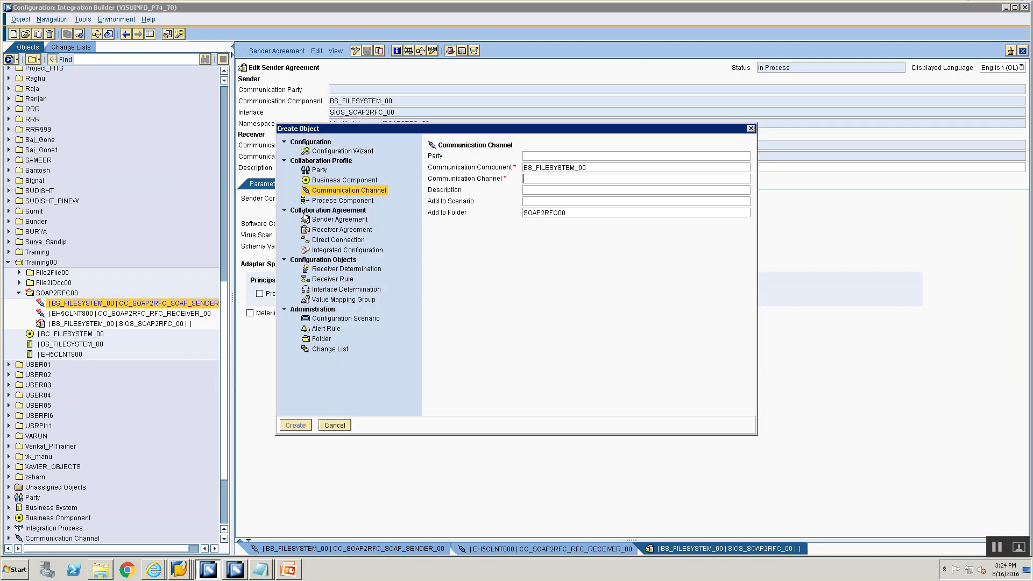
pyautogui.click(329, 269)
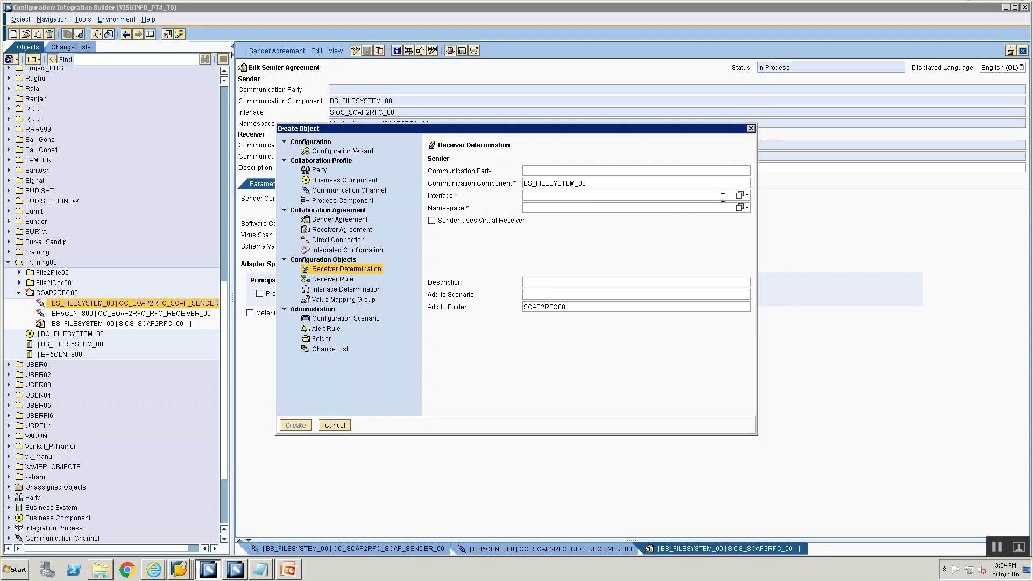
pyautogui.click(740, 195)
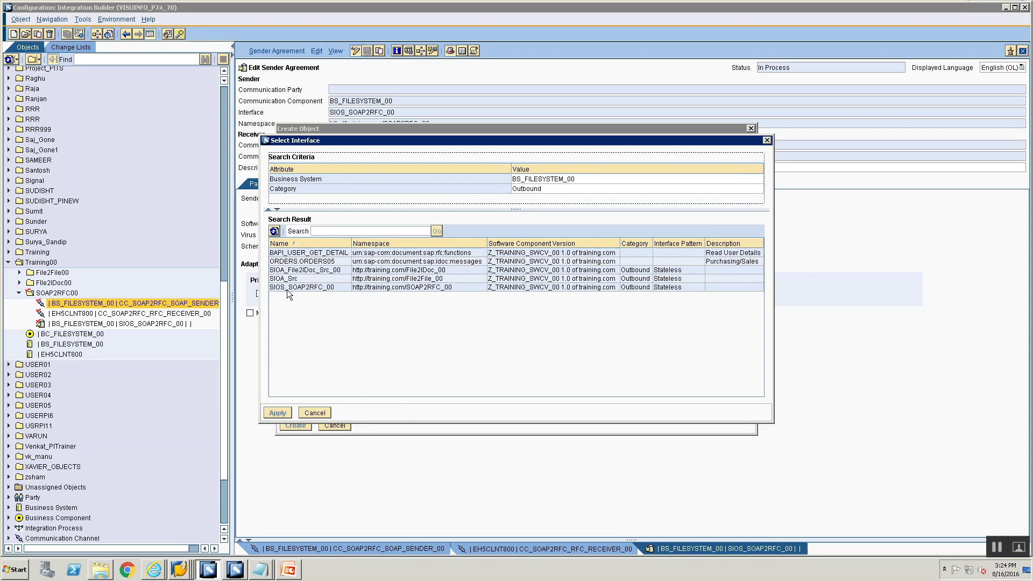
pyautogui.click(288, 288)
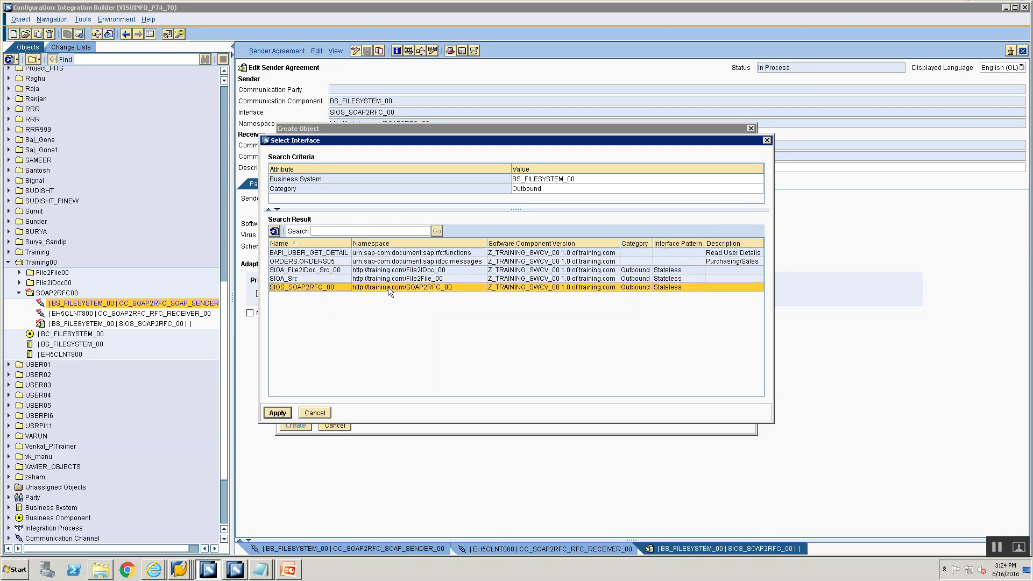
pyautogui.click(283, 412)
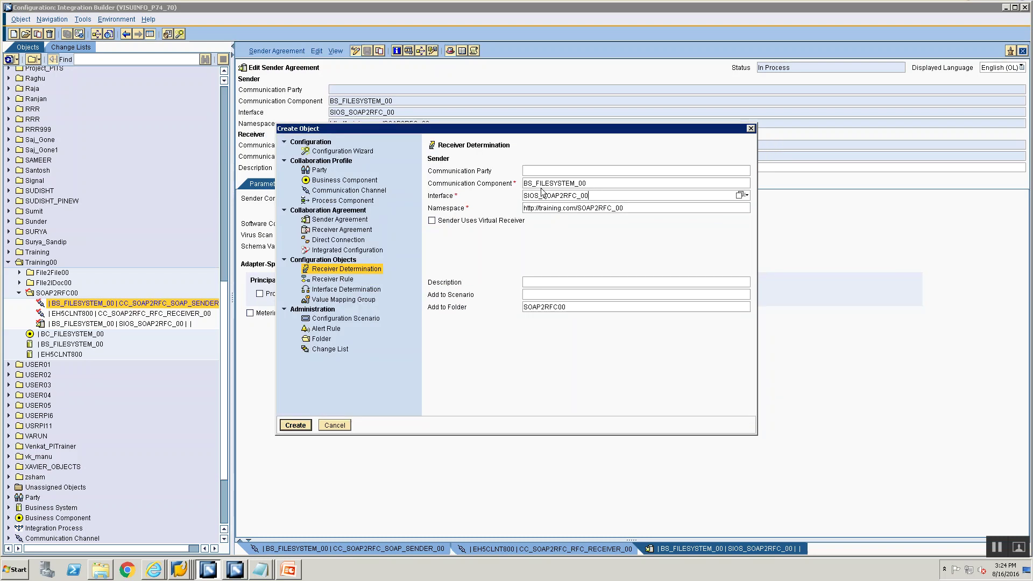
pyautogui.click(294, 425)
# Step: Set EH5CLNT800 as the receiver communication component in the receiver determination's local rule and save it
pyautogui.click(848, 273)
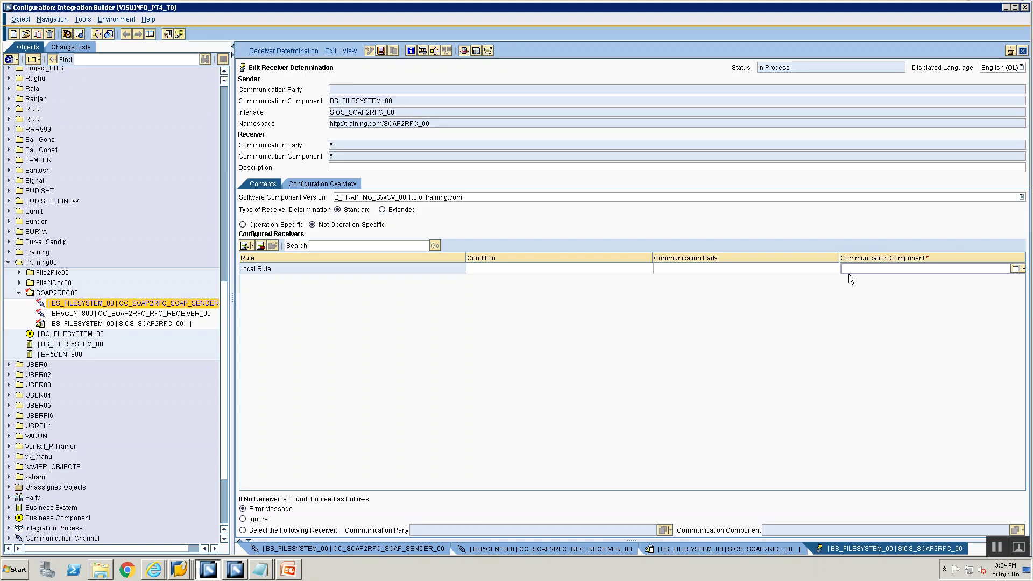
pyautogui.click(848, 273)
pyautogui.write('EH5CLNT800')
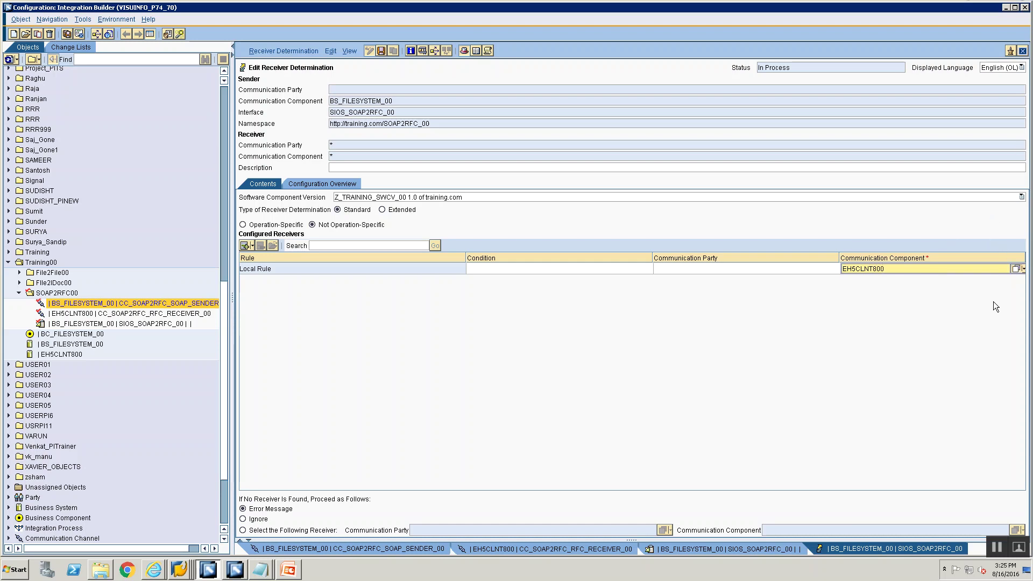
pyautogui.click(1017, 269)
pyautogui.click(354, 254)
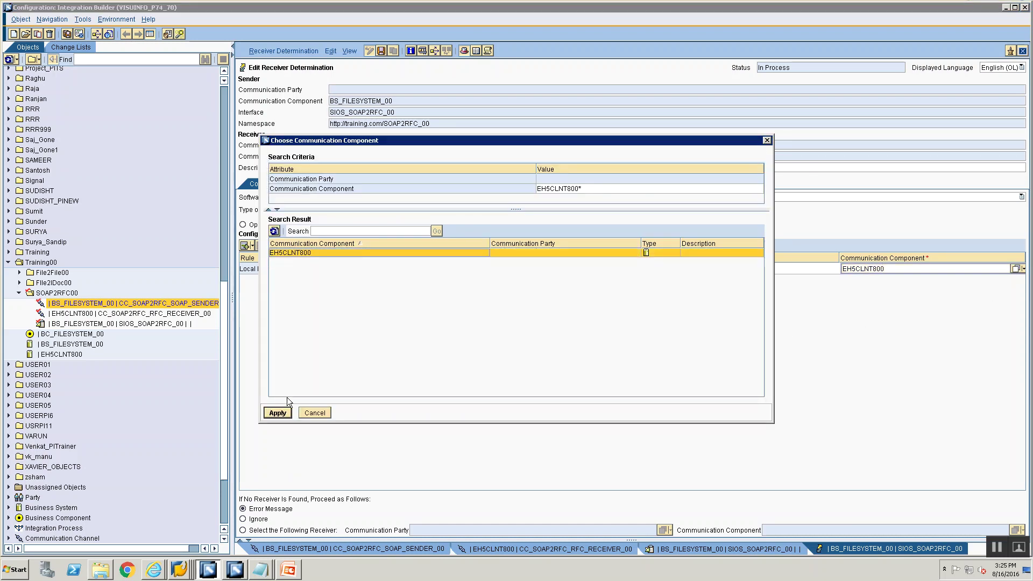
pyautogui.click(279, 413)
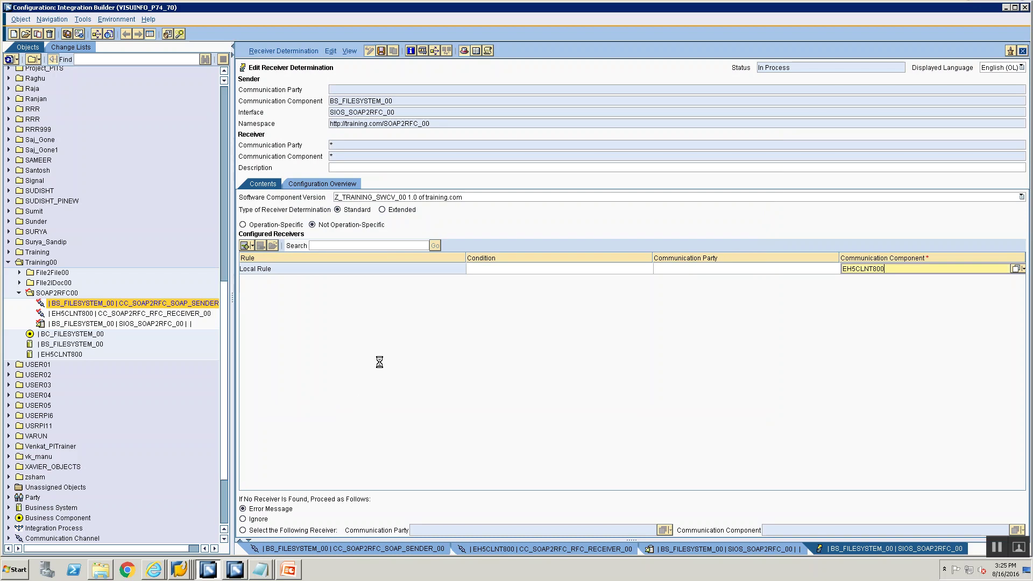
# Step: Create an interface determination for SIOS_SOAP2RFC_00 to receiver EH5CLNT800 from the receiver determination's configuration overview
pyautogui.click(307, 184)
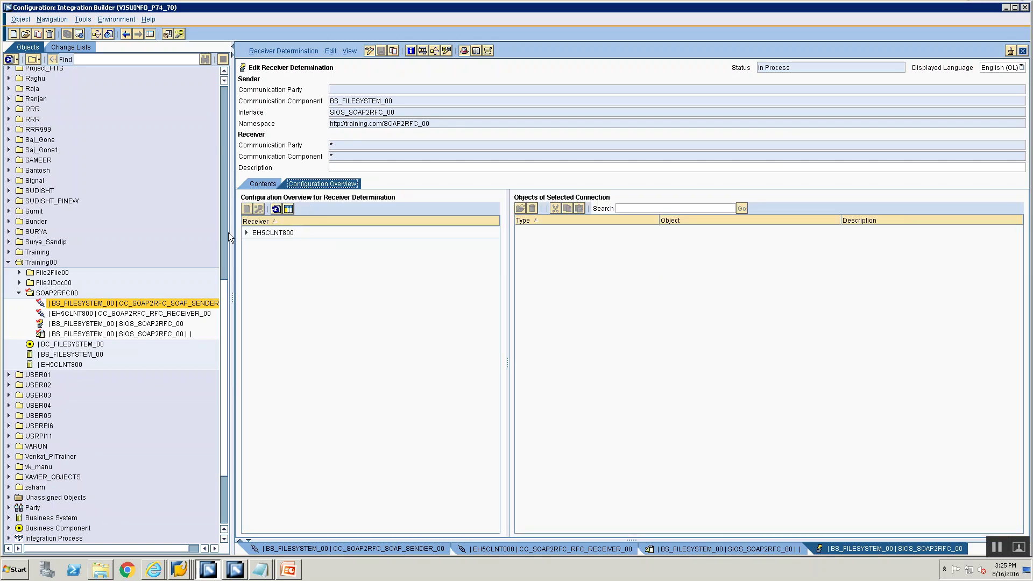
pyautogui.click(246, 233)
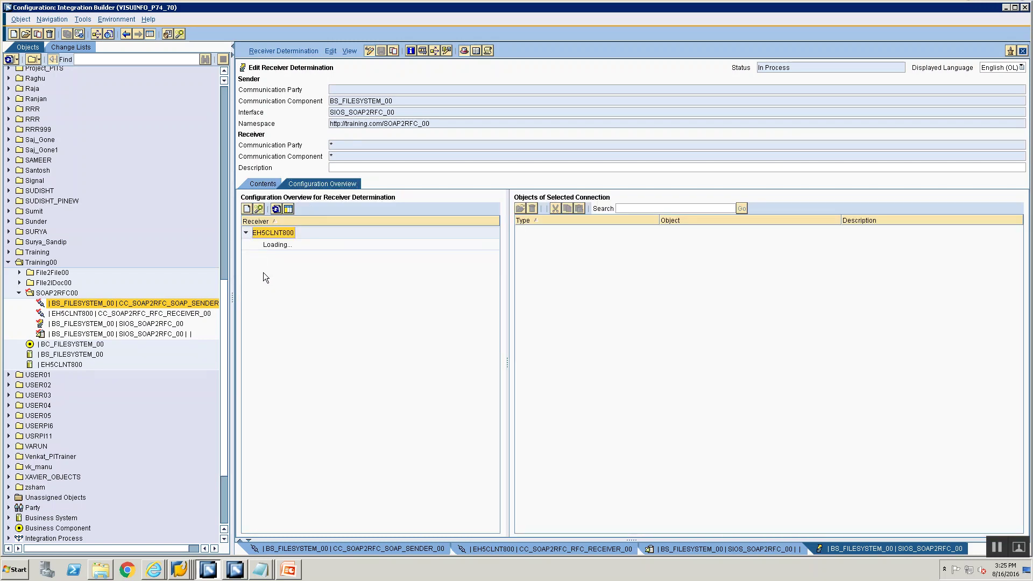
pyautogui.click(272, 245)
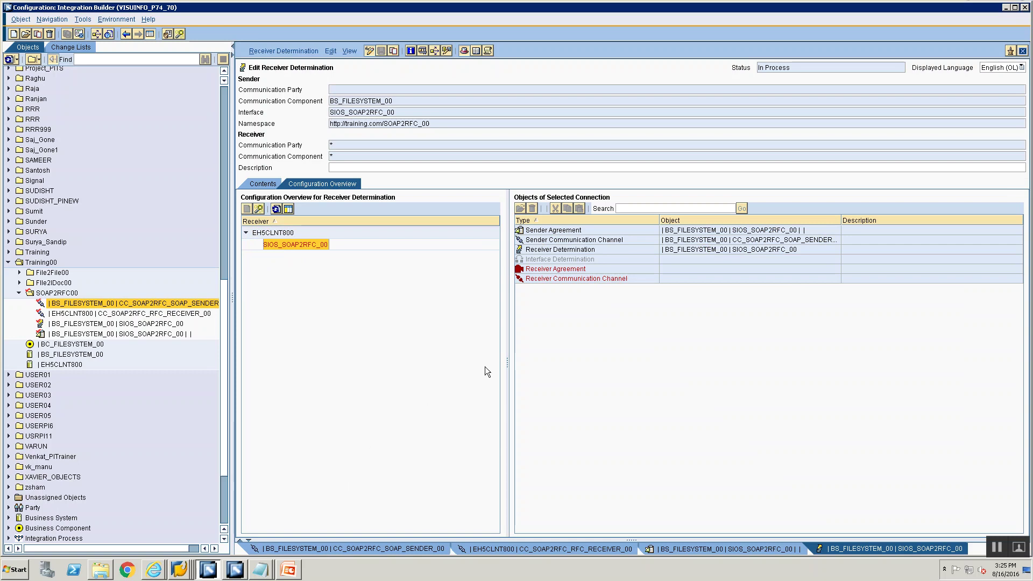
pyautogui.click(573, 260)
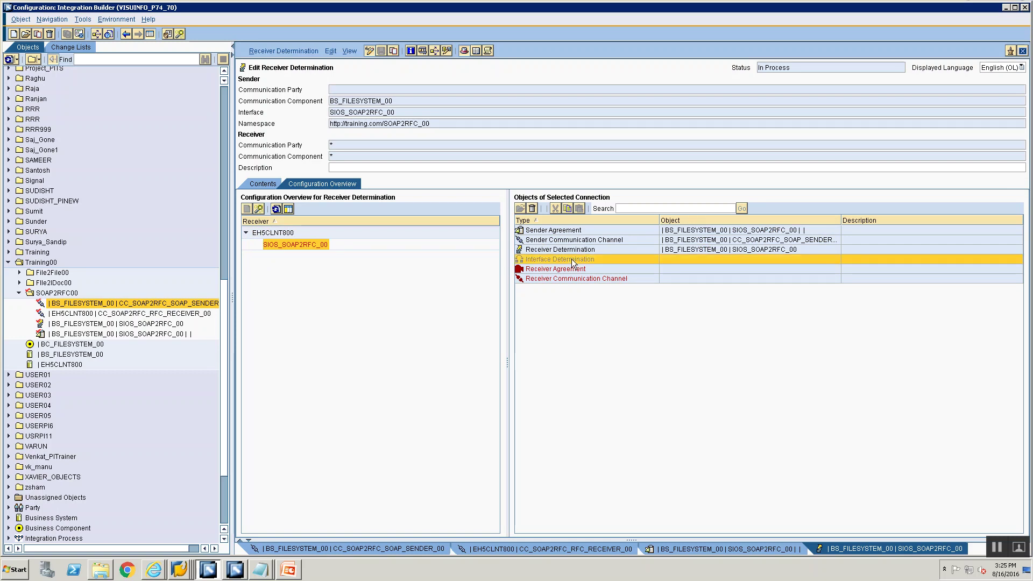
pyautogui.rightClick(571, 259)
pyautogui.click(588, 266)
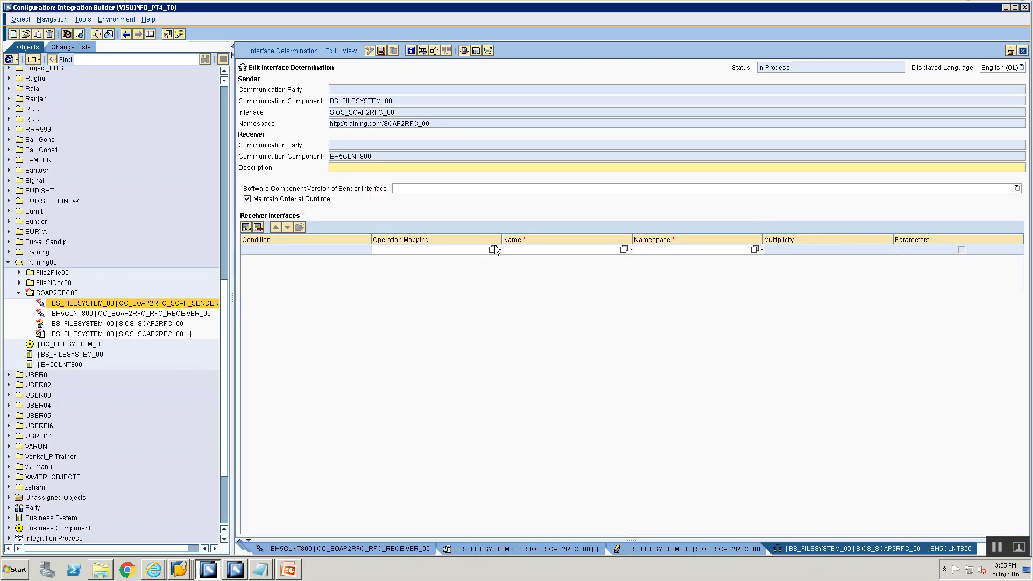
# Step: Assign operation mapping OM_SOAP2RFC to the interface determination, save it and close it
pyautogui.click(492, 250)
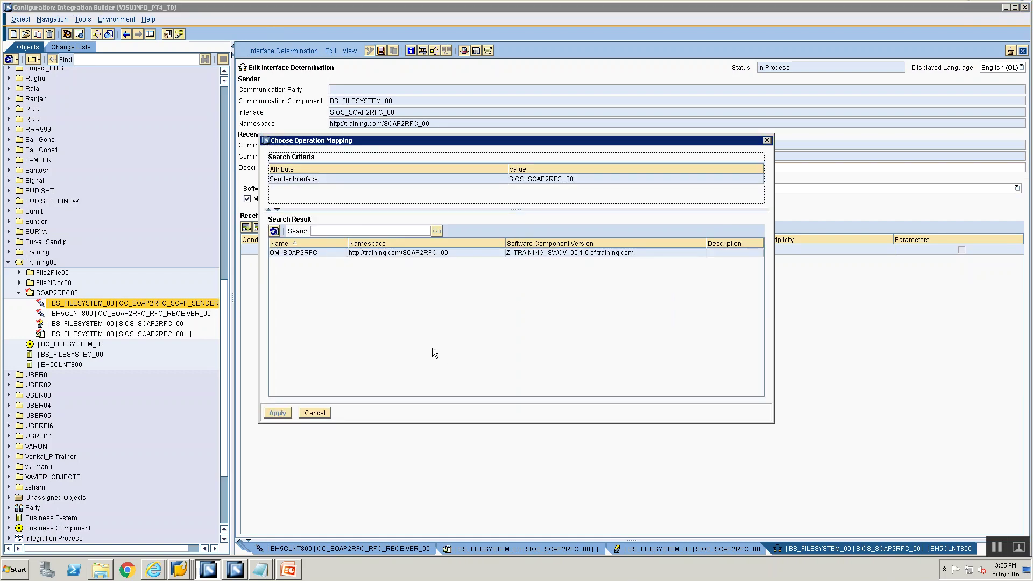
pyautogui.click(313, 253)
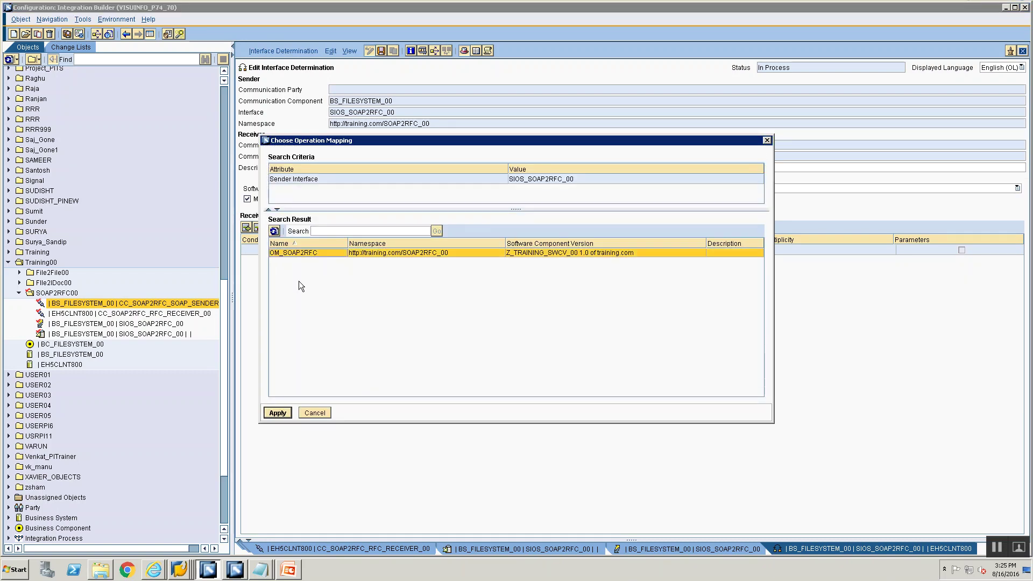
pyautogui.click(277, 413)
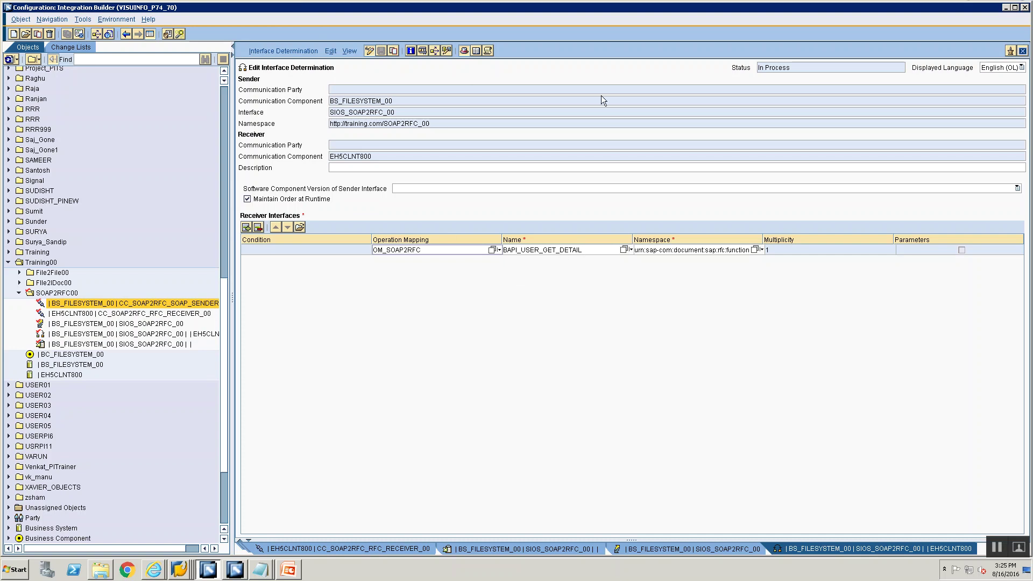
pyautogui.click(1023, 51)
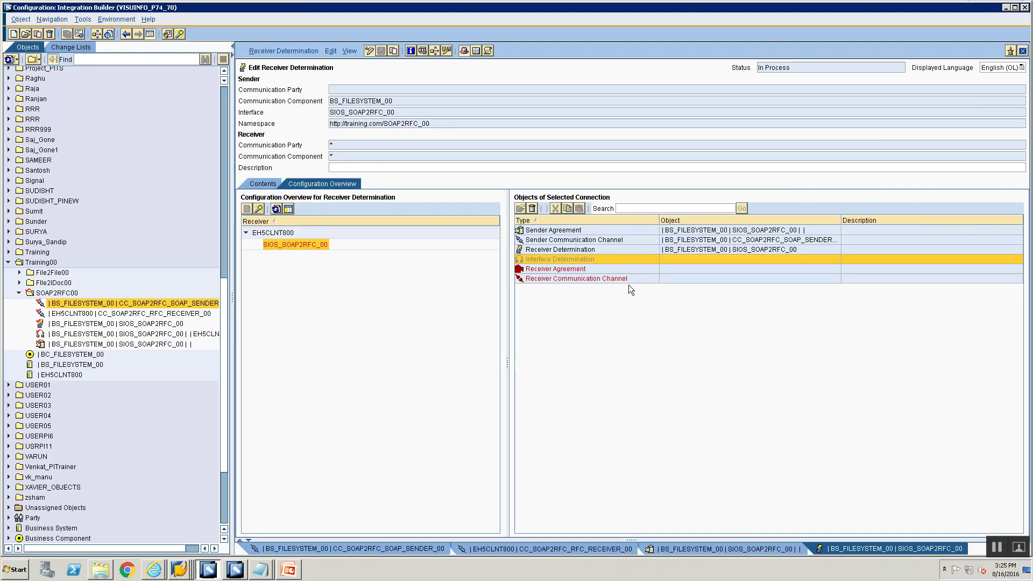
# Step: Refresh the configuration overview and create a receiver agreement for EH5CLNT800 with interface BAPI_USER_GET_DETAIL
pyautogui.click(285, 211)
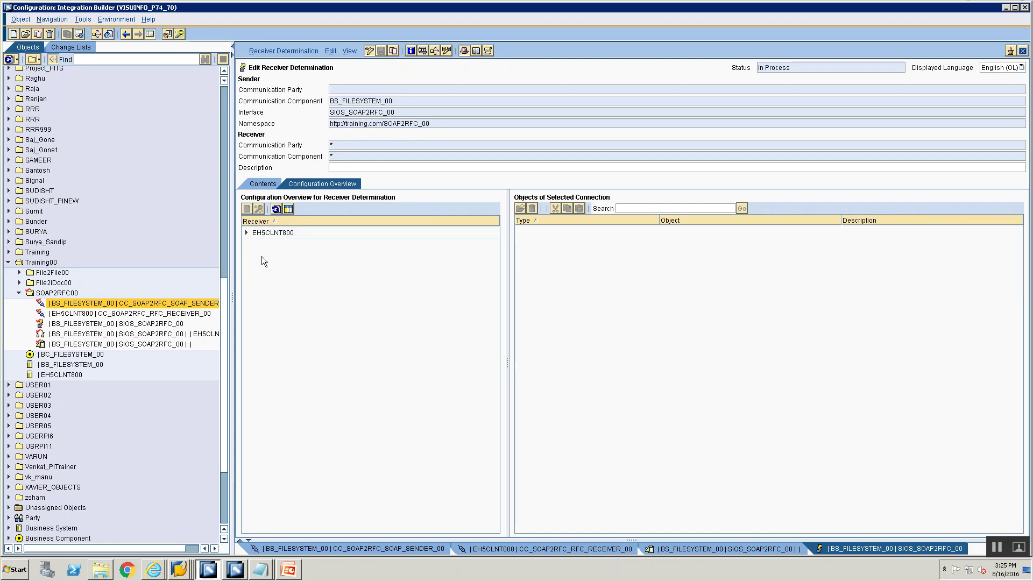
pyautogui.click(247, 234)
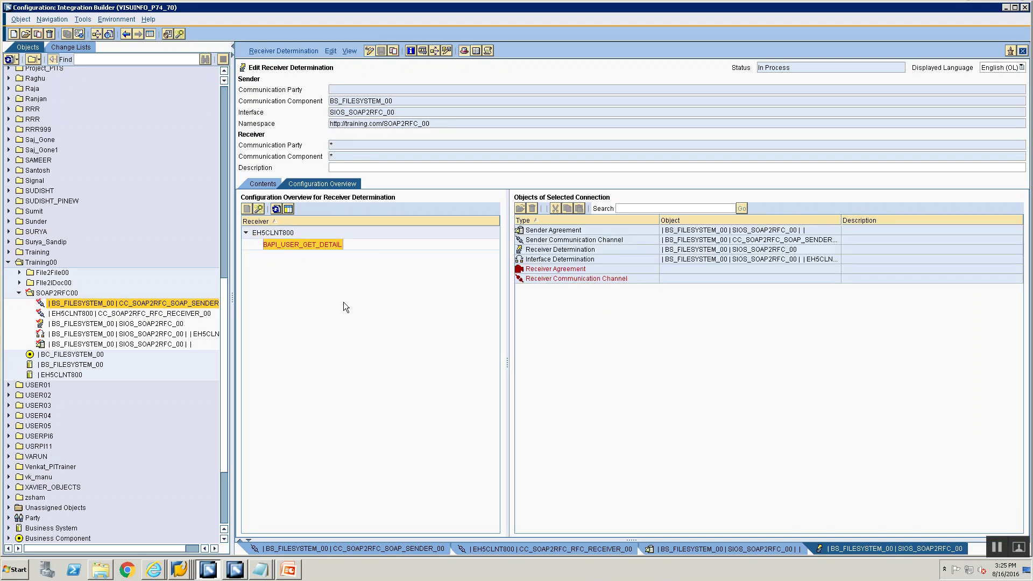
pyautogui.click(579, 272)
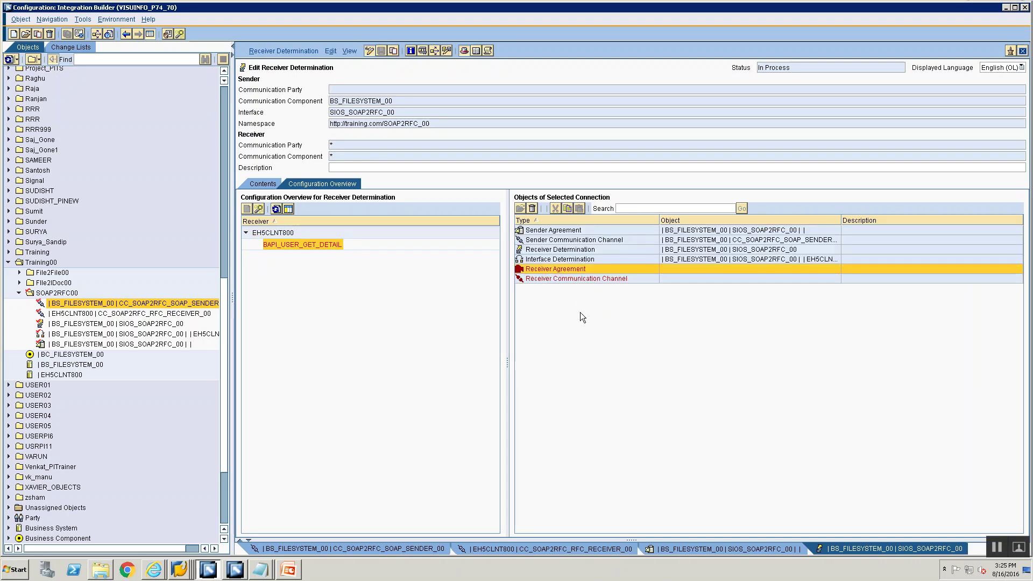
pyautogui.rightClick(572, 271)
pyautogui.click(578, 274)
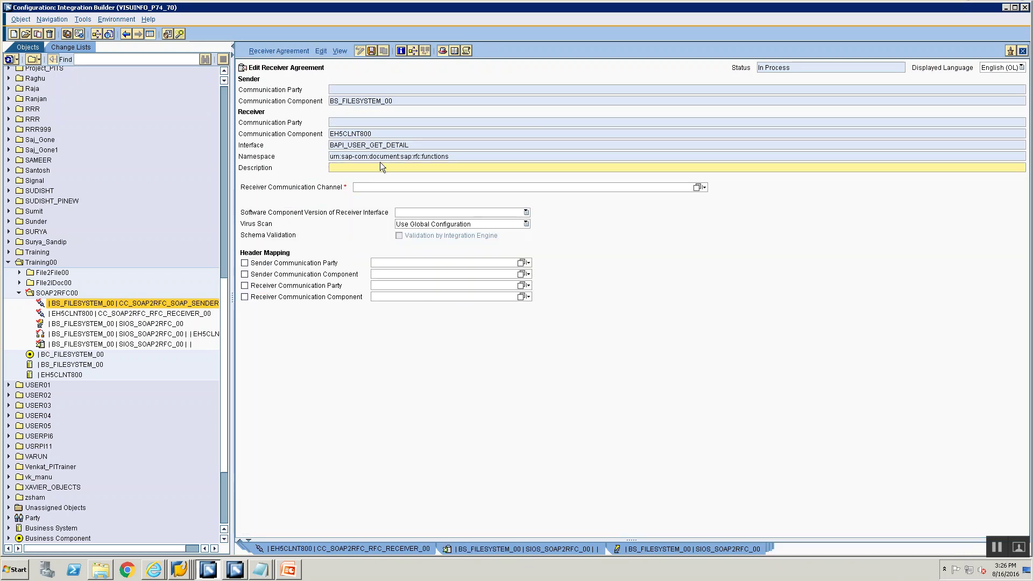
# Step: Assign receiver communication channel CC_SOAP2RFC_RFC_RECEIVER_00 to the receiver agreement and save it
pyautogui.click(697, 188)
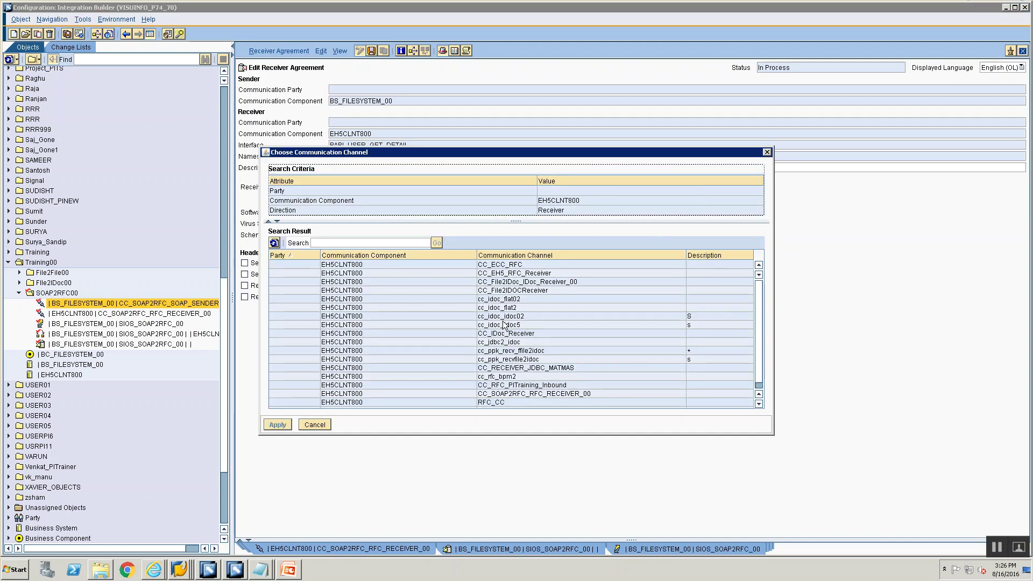
pyautogui.scroll(-1, 505, 323)
pyautogui.click(500, 386)
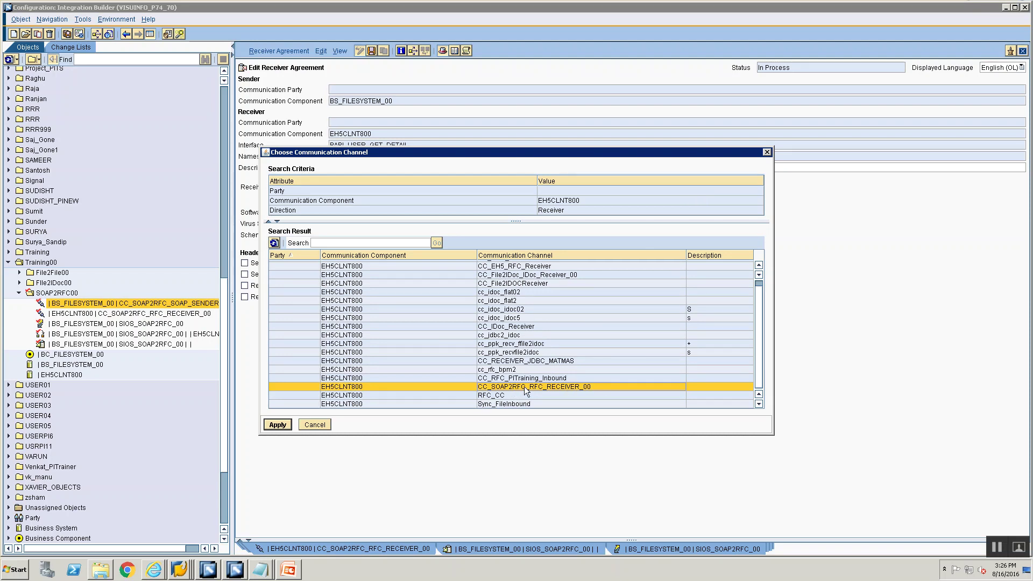
pyautogui.click(265, 426)
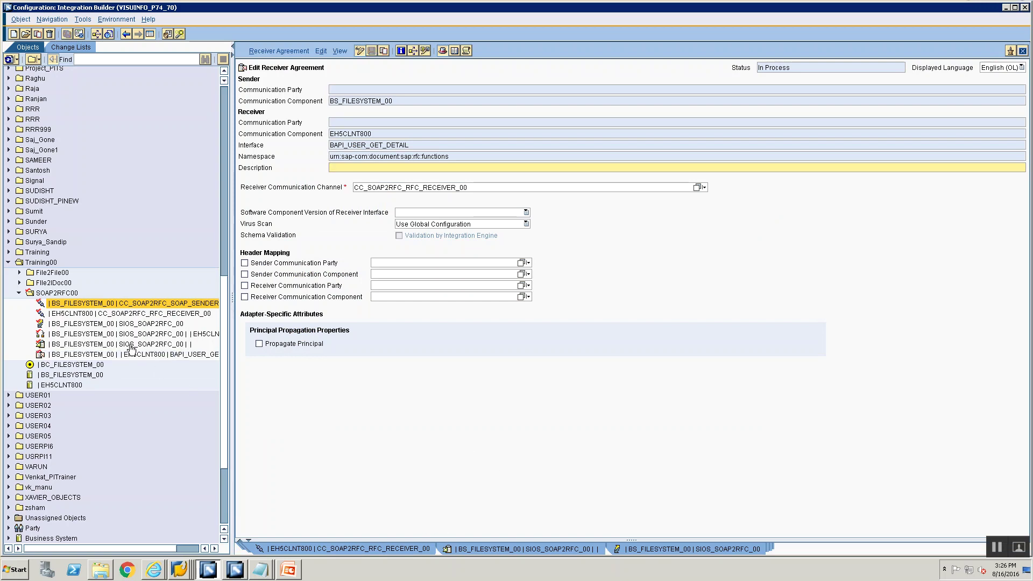
# Step: Reopen the receiver determination and check the connection objects listed for BAPI_USER_GET_DETAIL under receiver EH5CLNT800
pyautogui.doubleClick(110, 324)
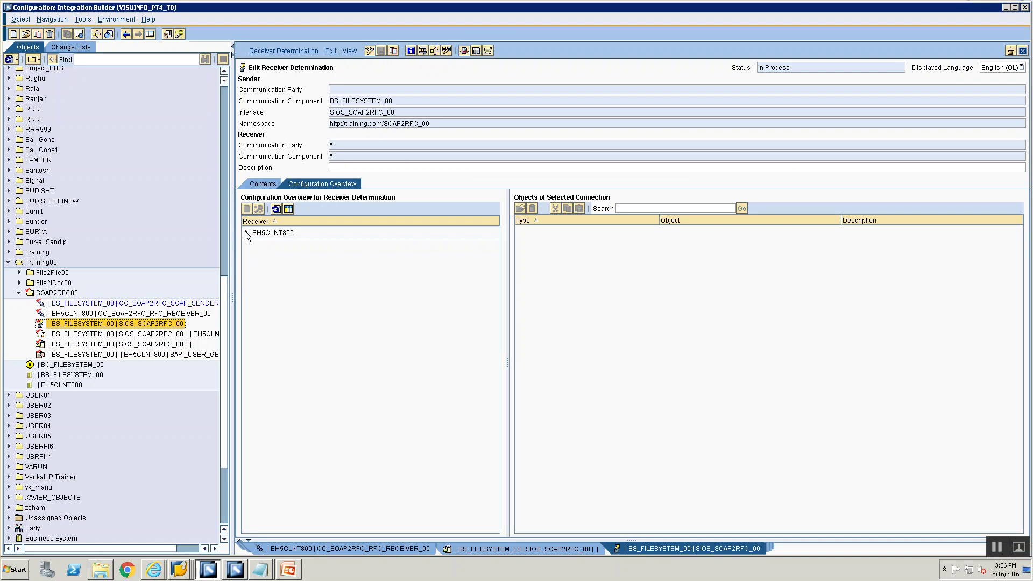
pyautogui.click(247, 232)
pyautogui.click(267, 244)
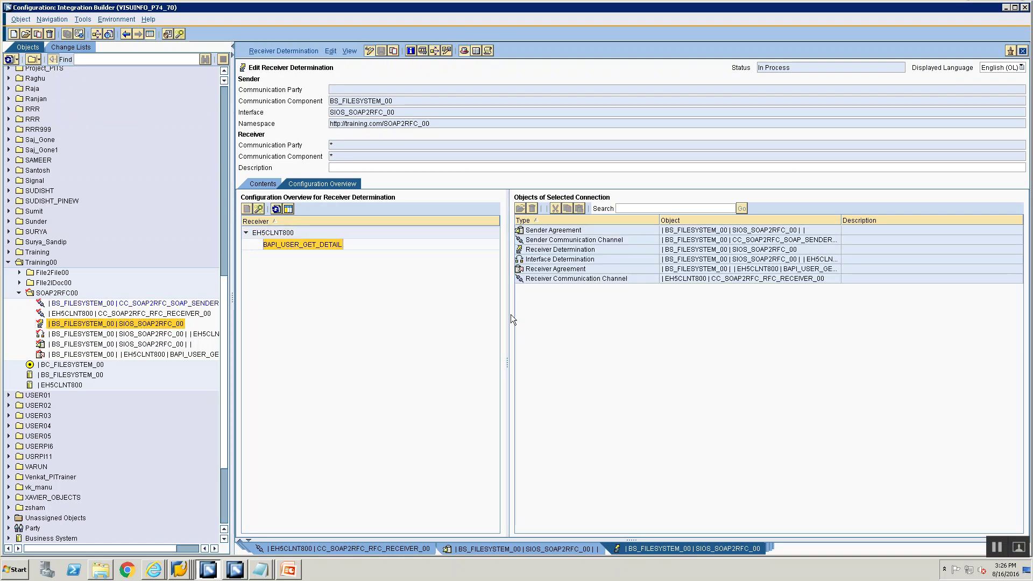
# Step: Activate the standard change list with all SOAP2RFC00 objects included
pyautogui.click(65, 48)
pyautogui.click(19, 153)
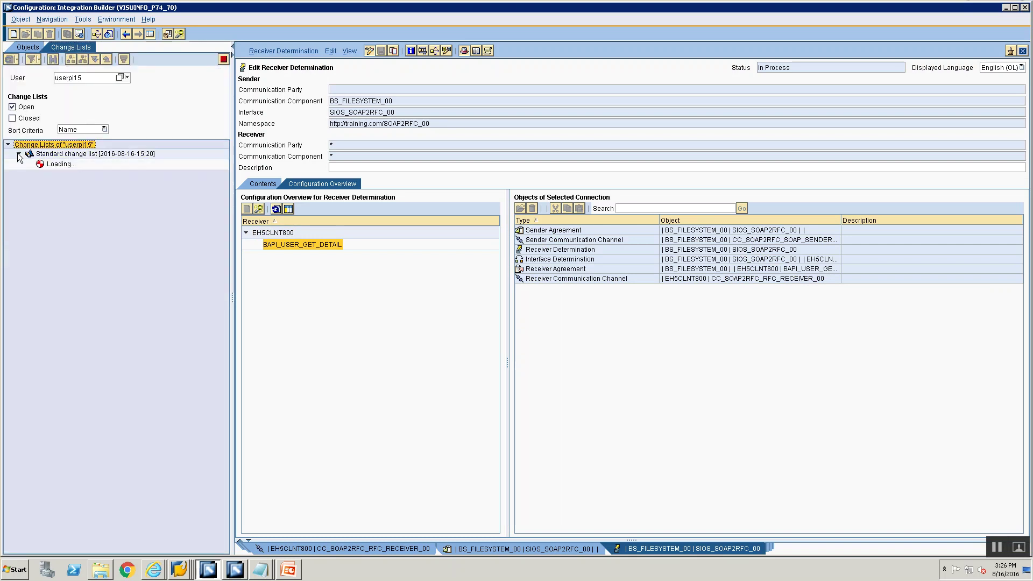
pyautogui.click(56, 156)
pyautogui.rightClick(55, 156)
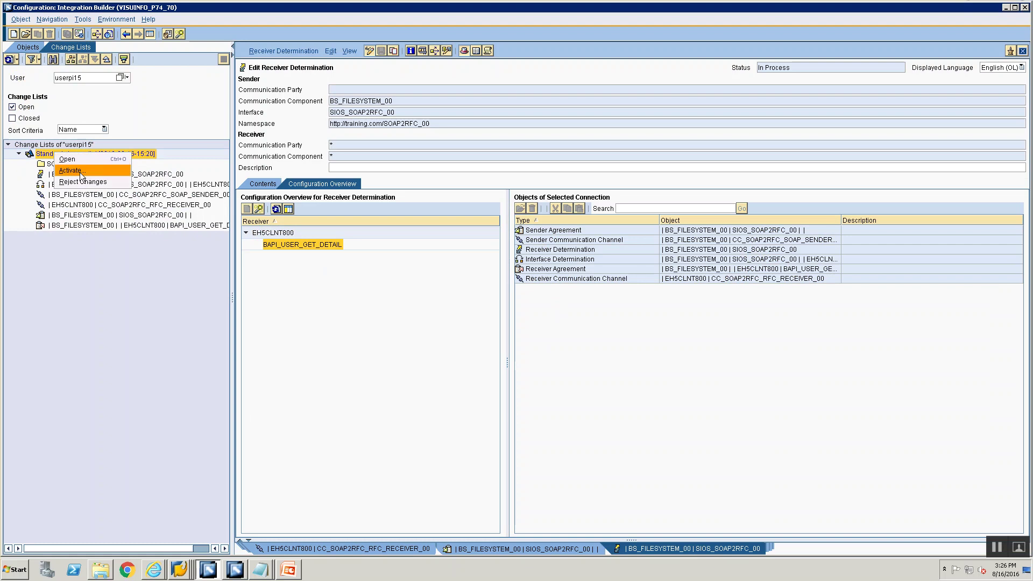
pyautogui.click(79, 173)
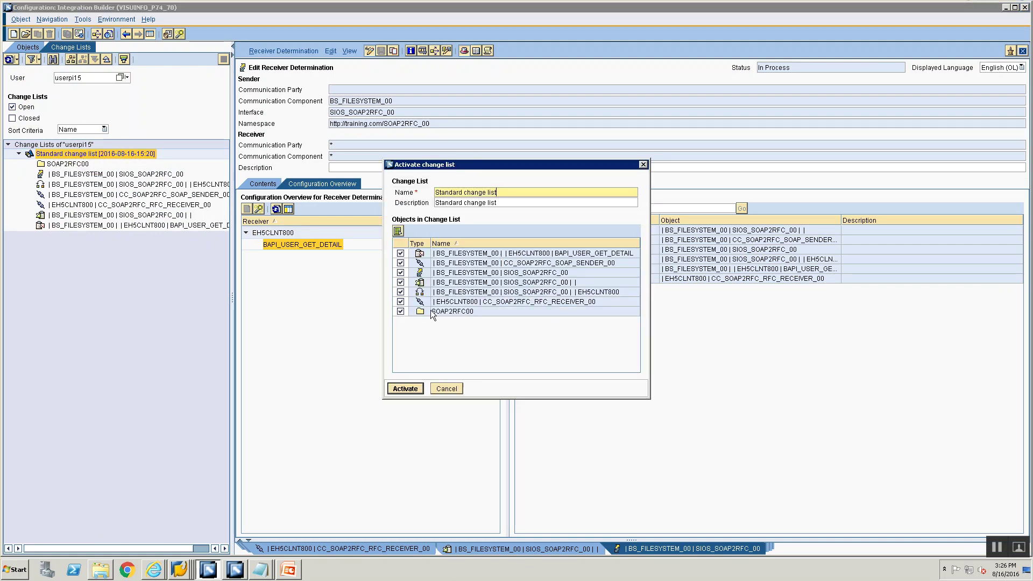
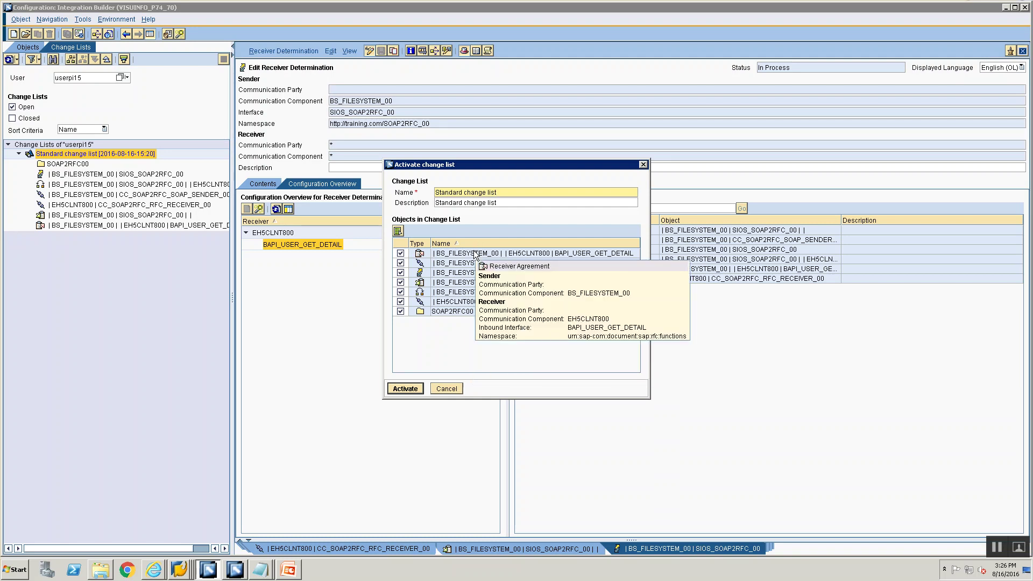
pyautogui.click(406, 386)
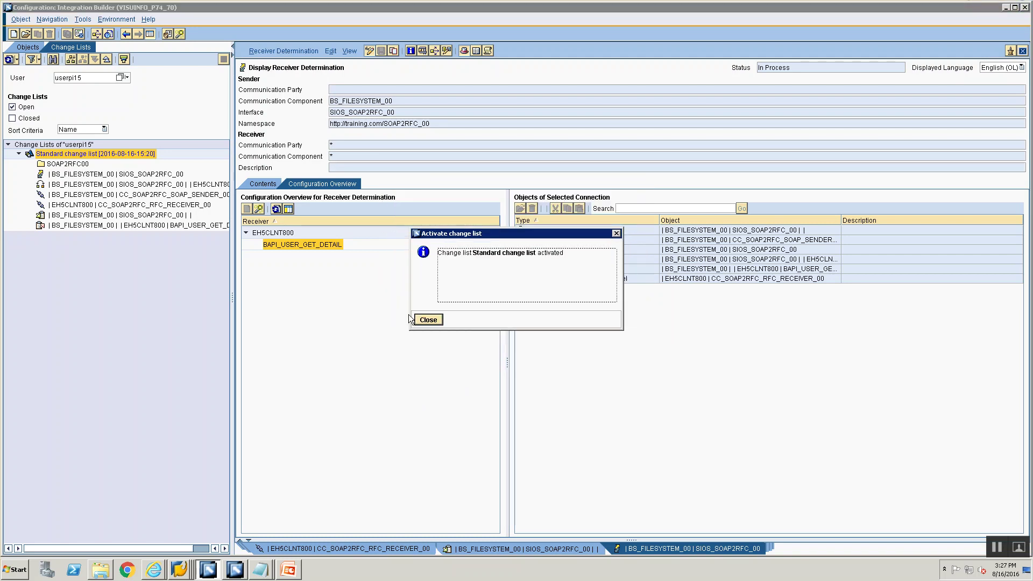
pyautogui.click(425, 320)
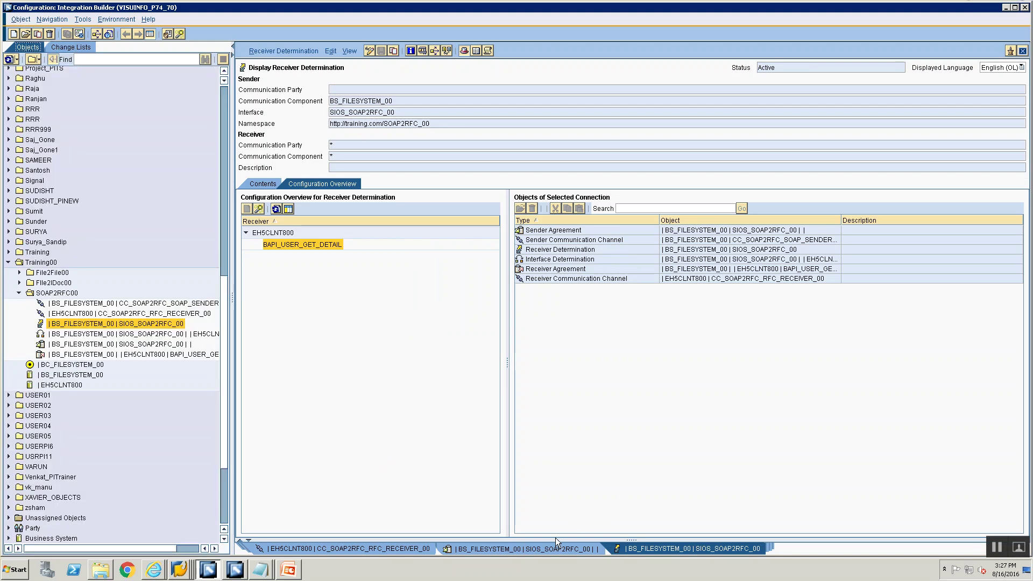
# Step: Close all open objects and display the WSDL of the SIOS_SOAP2RFC_00 sender agreement
pyautogui.rightClick(551, 550)
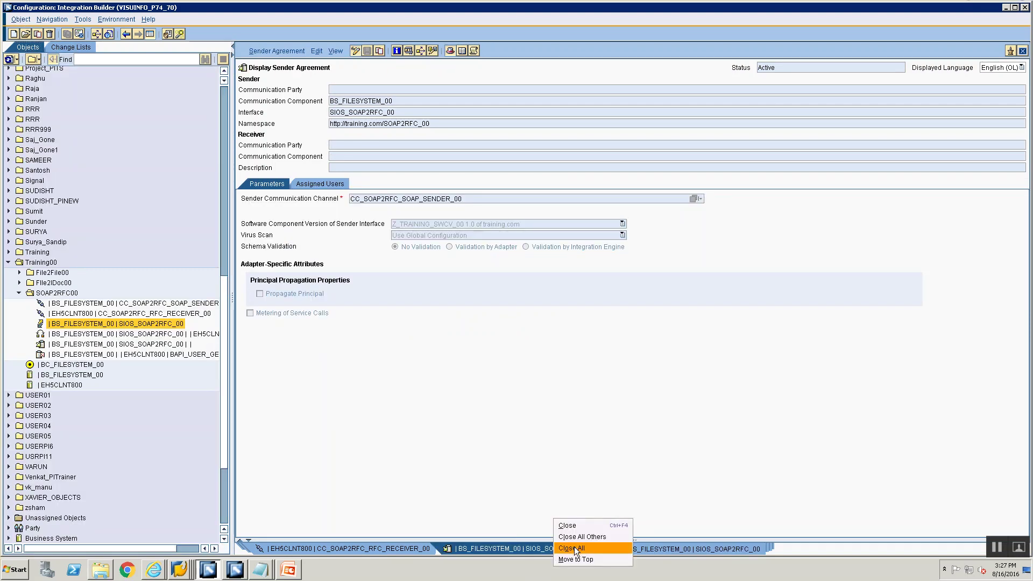
pyautogui.click(573, 547)
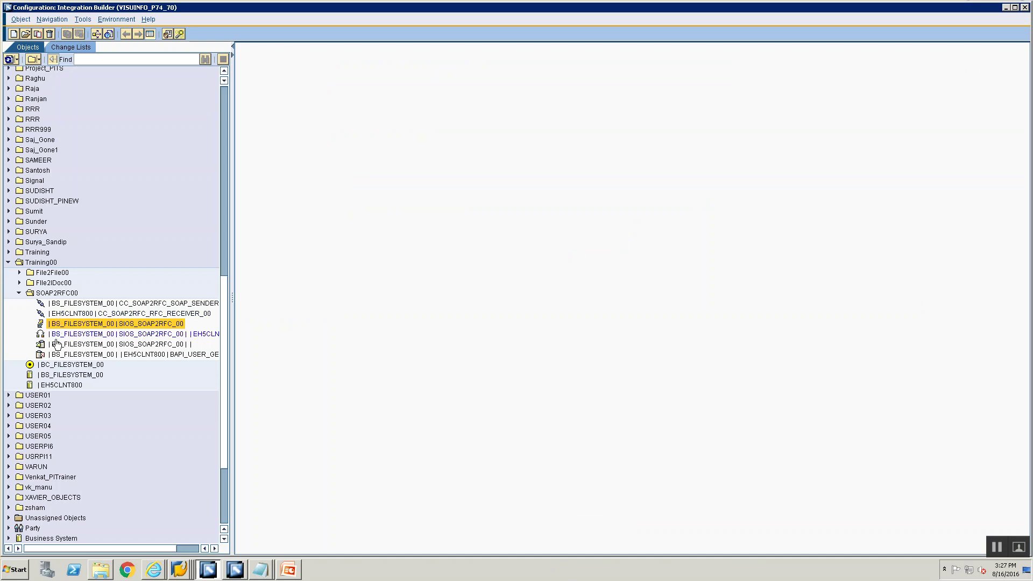
pyautogui.moveTo(58, 350)
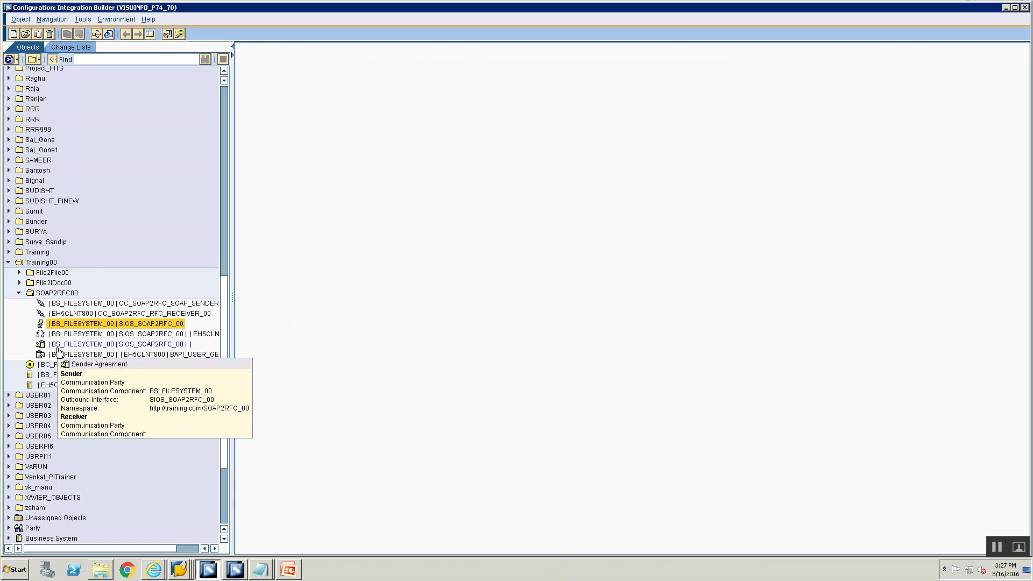
pyautogui.click(58, 348)
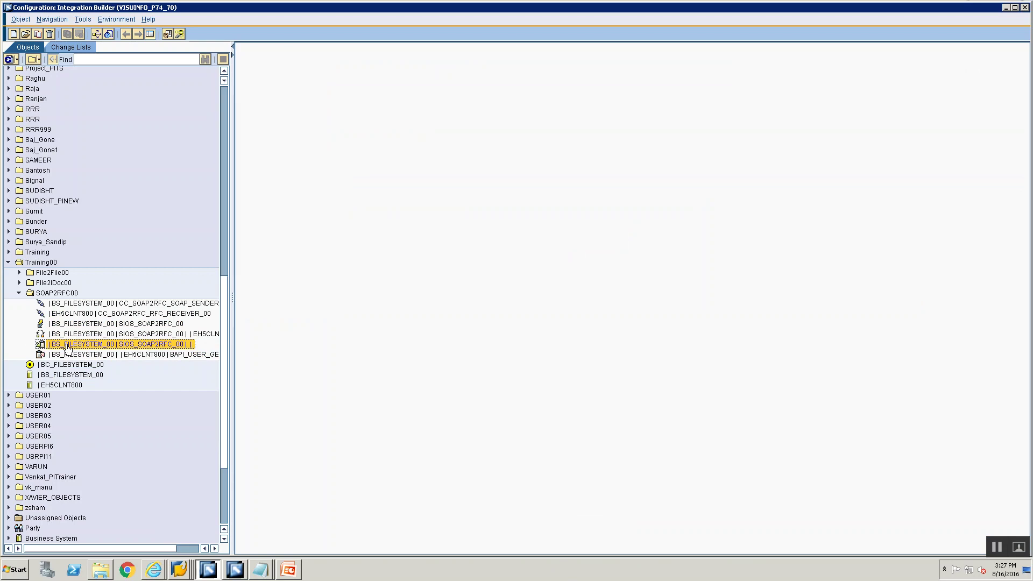
pyautogui.doubleClick(69, 346)
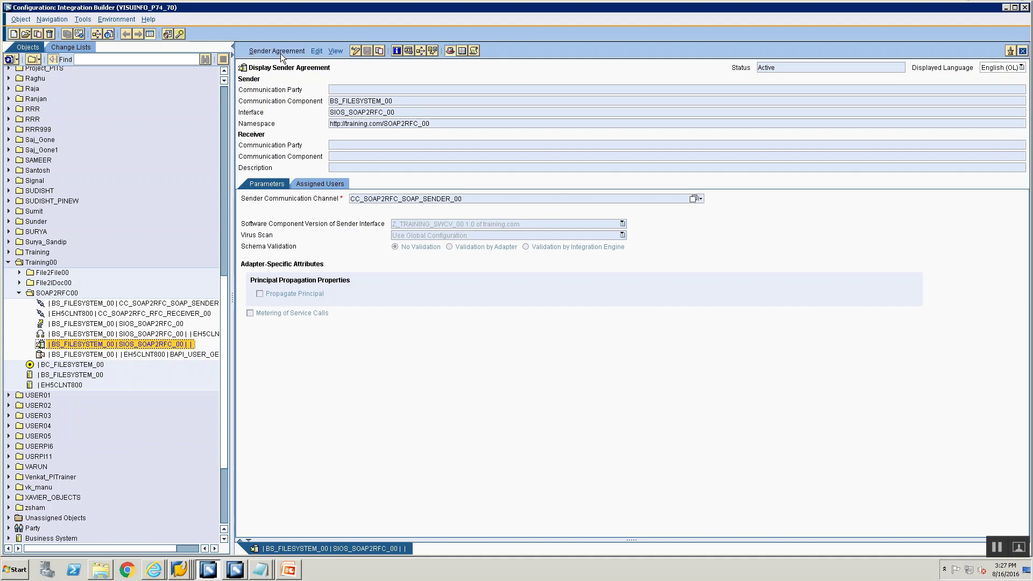
pyautogui.click(281, 51)
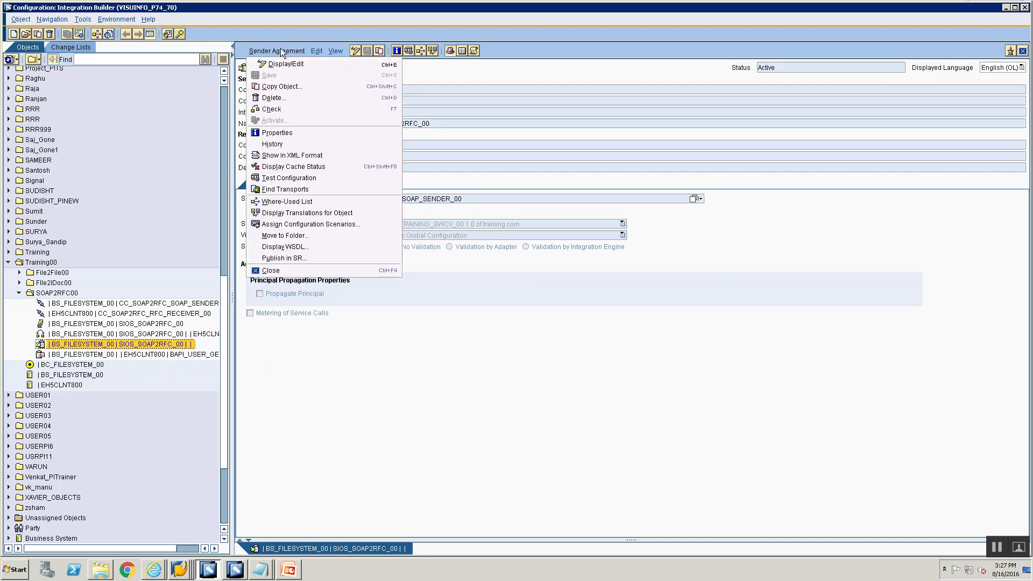
pyautogui.click(327, 248)
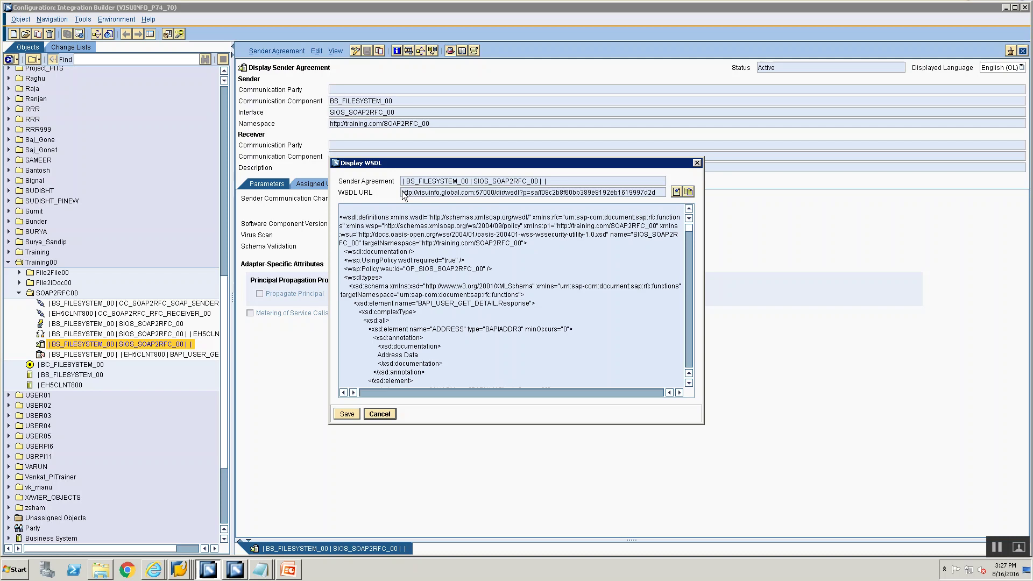
# Step: Try to paste the sender agreement's WSDL URL into a new Notepad document
pyautogui.moveTo(404, 193); pyautogui.dragTo(631, 213)
pyautogui.hotkey('ctrl', 'c')
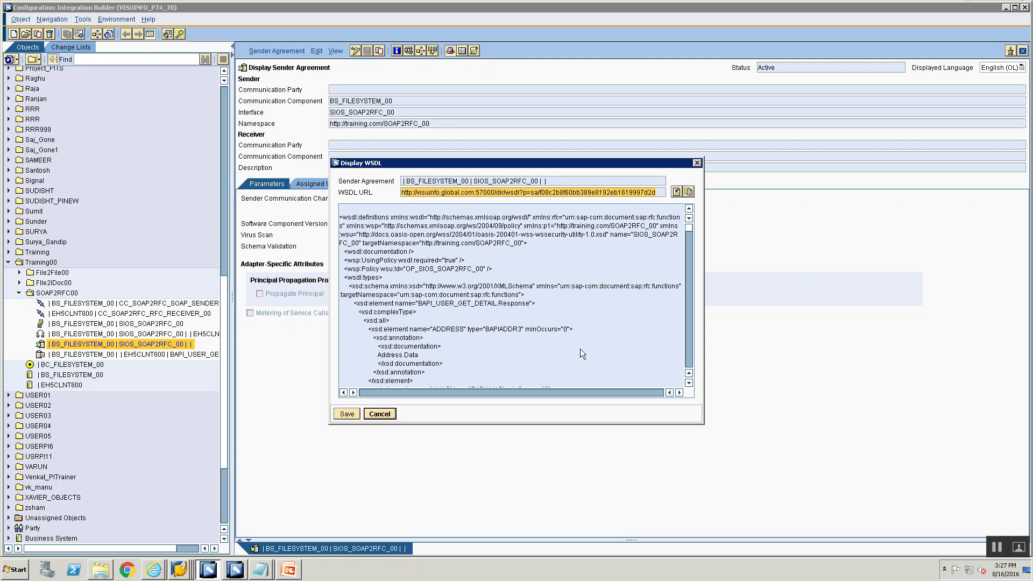
pyautogui.press('super+r')
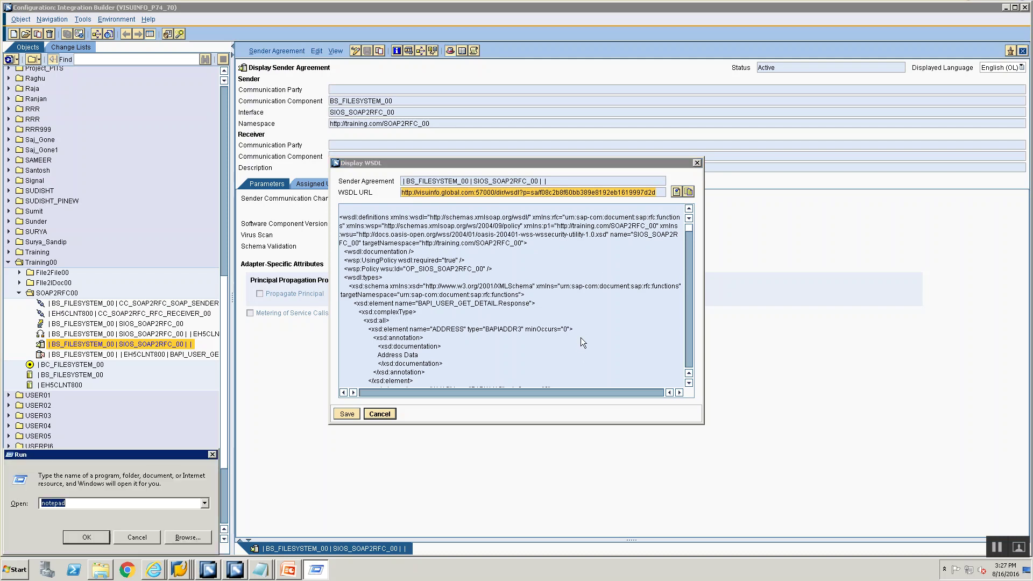
pyautogui.press('Return')
pyautogui.hotkey('ctrl', 'v')
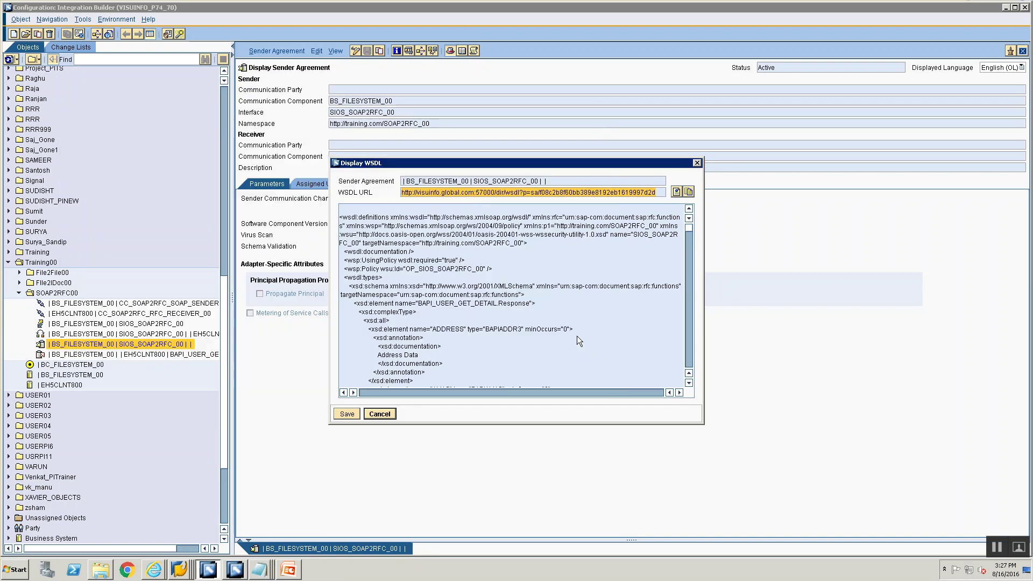
# Step: Copy the complete WSDL text of the sender agreement into a new Notepad document
pyautogui.click(422, 229)
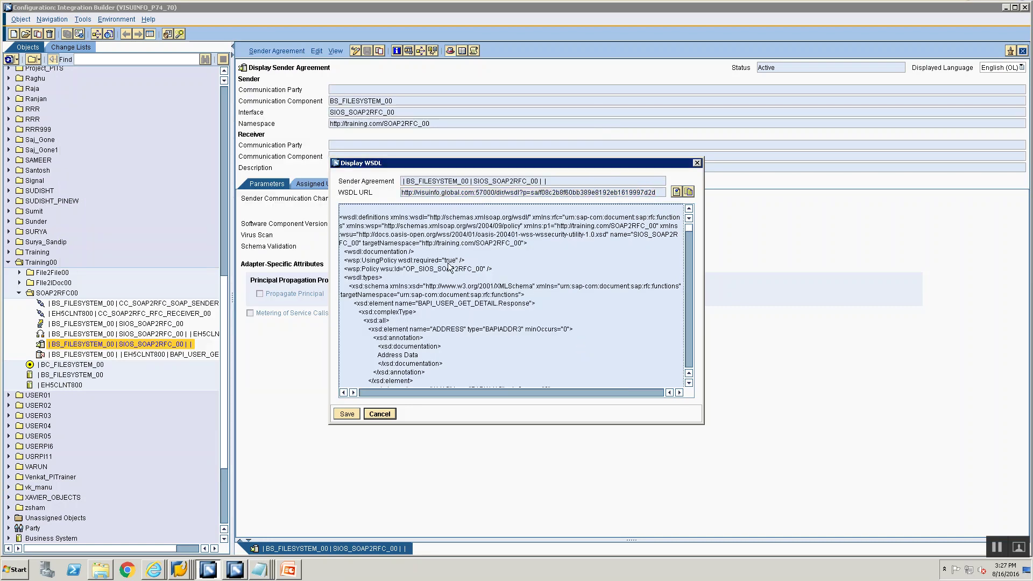
pyautogui.hotkey('ctrl', 'a')
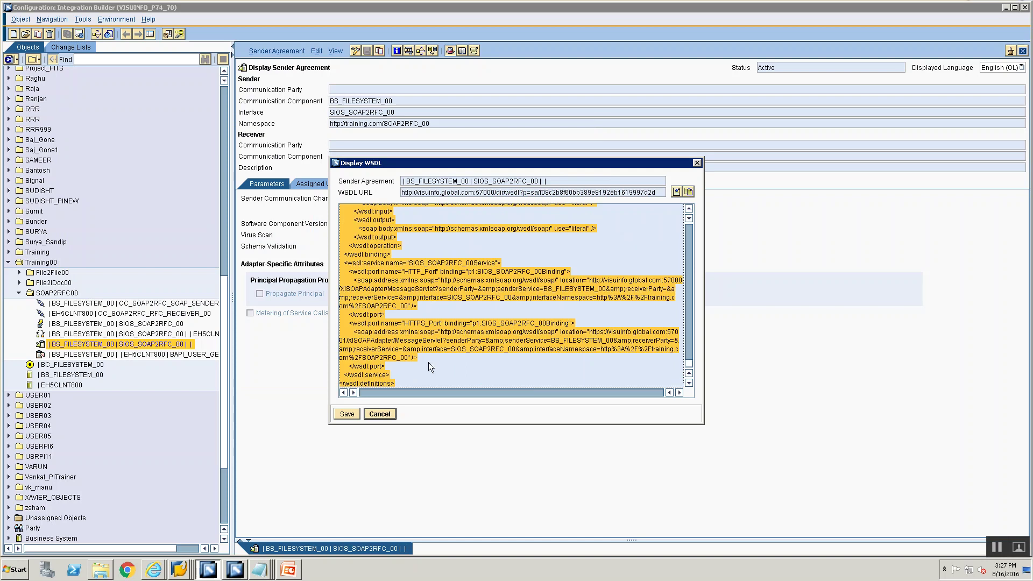
pyautogui.press('super+r')
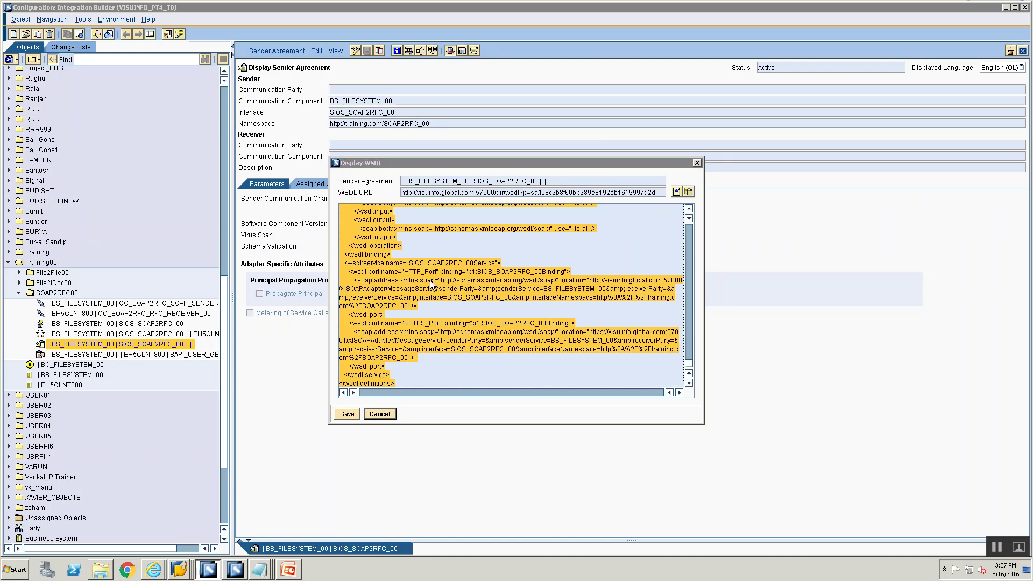
pyautogui.write('wi')
pyautogui.press('Return')
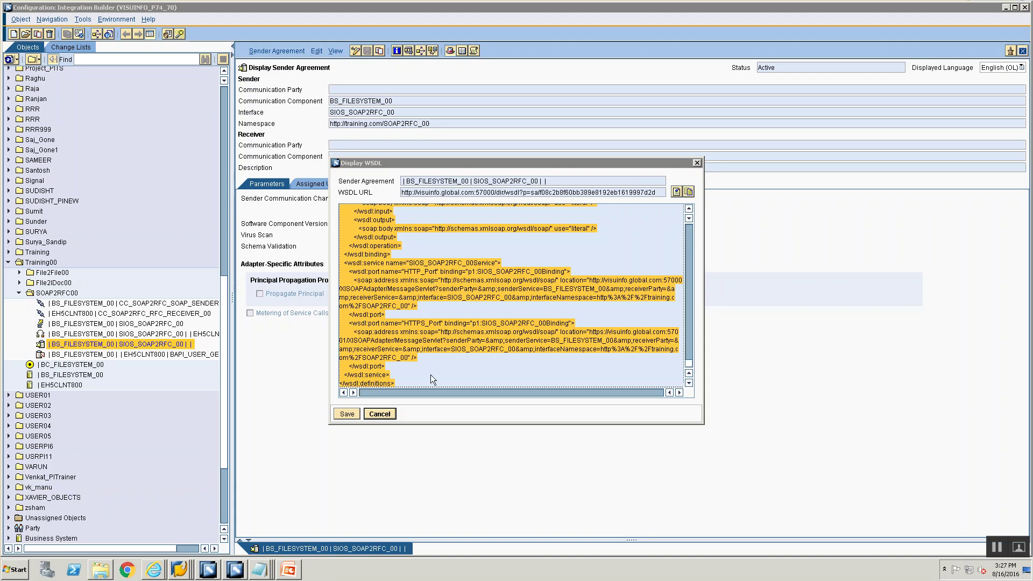
pyautogui.press('super+r')
pyautogui.press('Return')
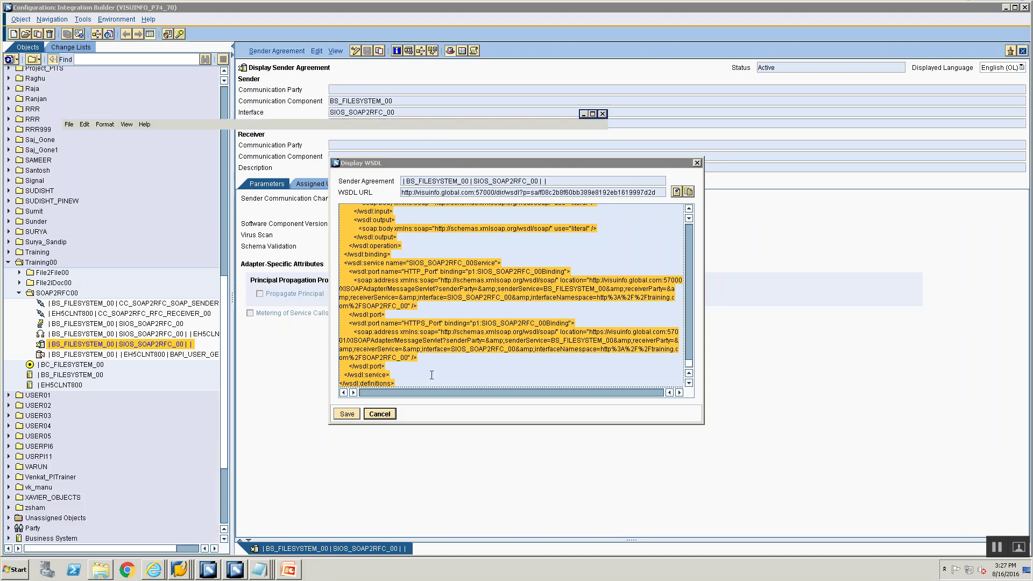
pyautogui.hotkey('ctrl', 'v')
# Step: Save the document as SOAP2RFC.wsdl in the Training folder, then close it and the WSDL display
pyautogui.hotkey('ctrl', 's')
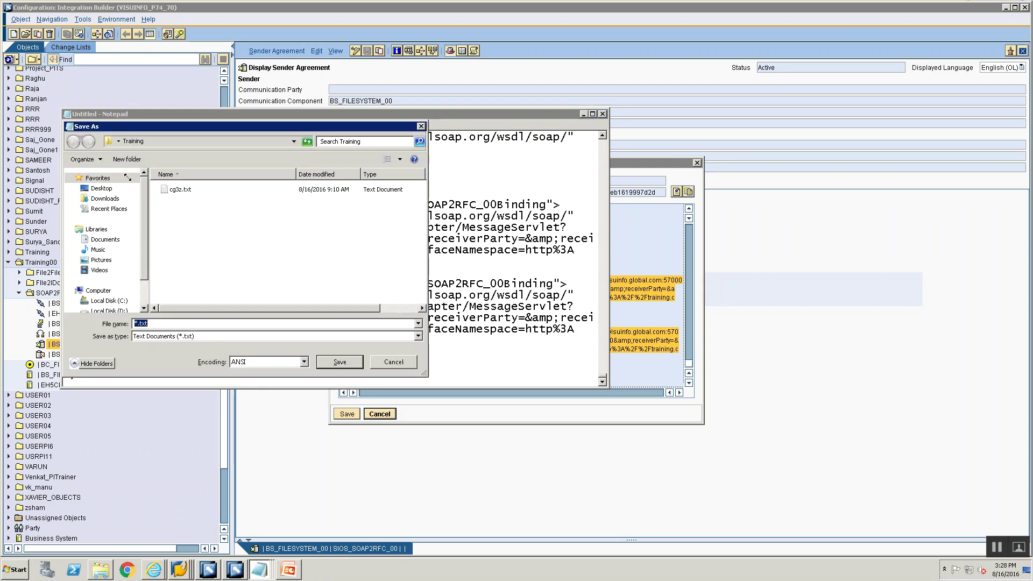
pyautogui.write('SOAP2RFC.wsdl"')
pyautogui.press('Return')
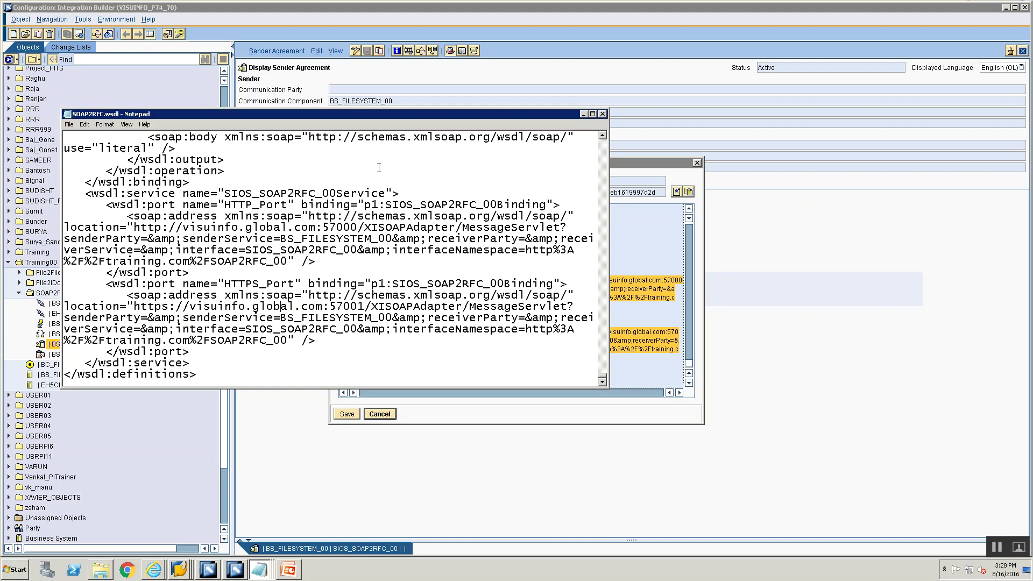
pyautogui.click(602, 114)
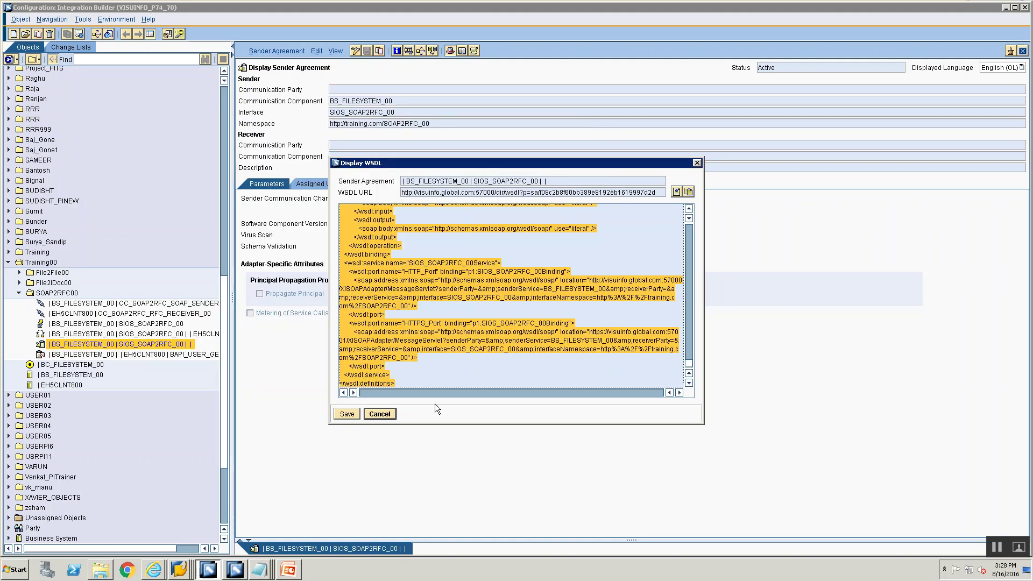
pyautogui.click(380, 414)
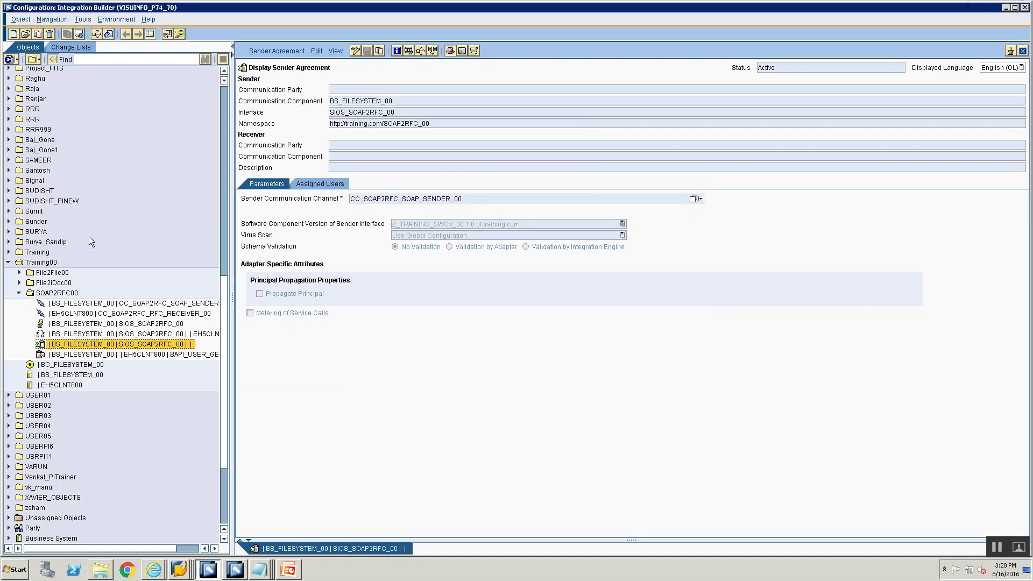
# Step: Close and reopen the SIOS_SOAP2RFC_00 sender agreement, and display its WSDL
pyautogui.click(1023, 51)
pyautogui.doubleClick(76, 344)
pyautogui.click(279, 51)
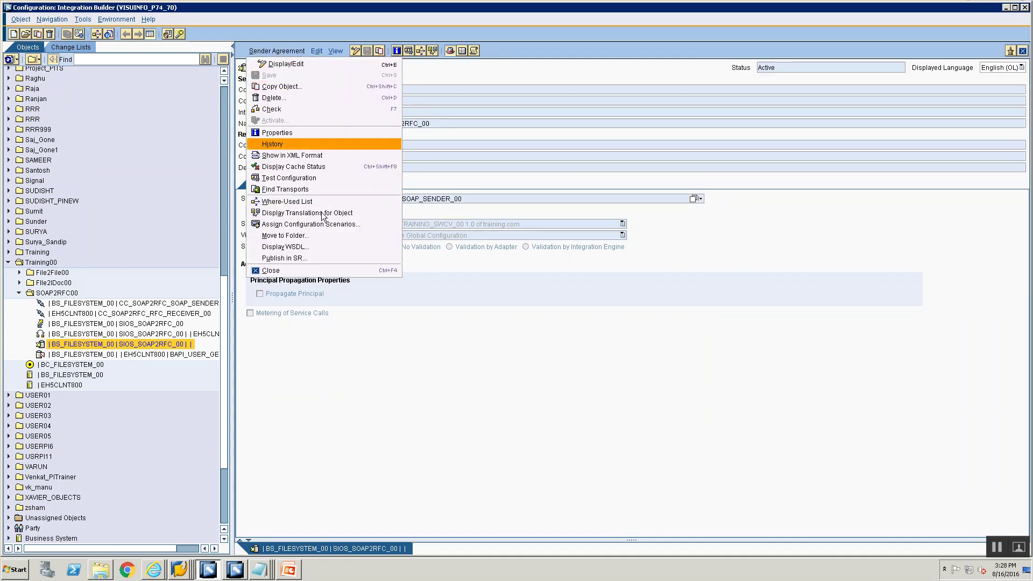
pyautogui.click(326, 246)
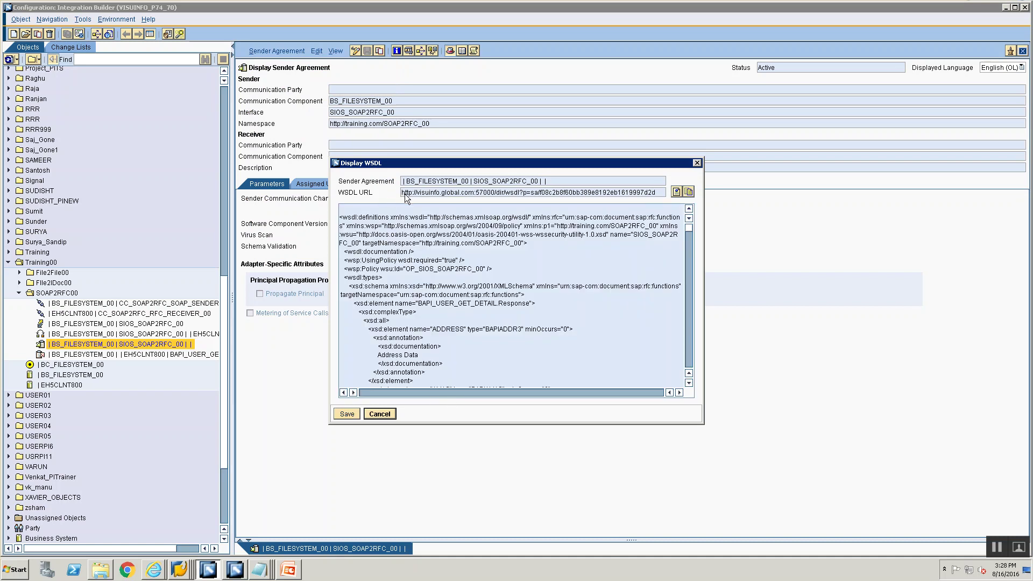
# Step: Copy the sender agreement's WSDL URL into the untitled Notepad document
pyautogui.moveTo(404, 194); pyautogui.dragTo(632, 215)
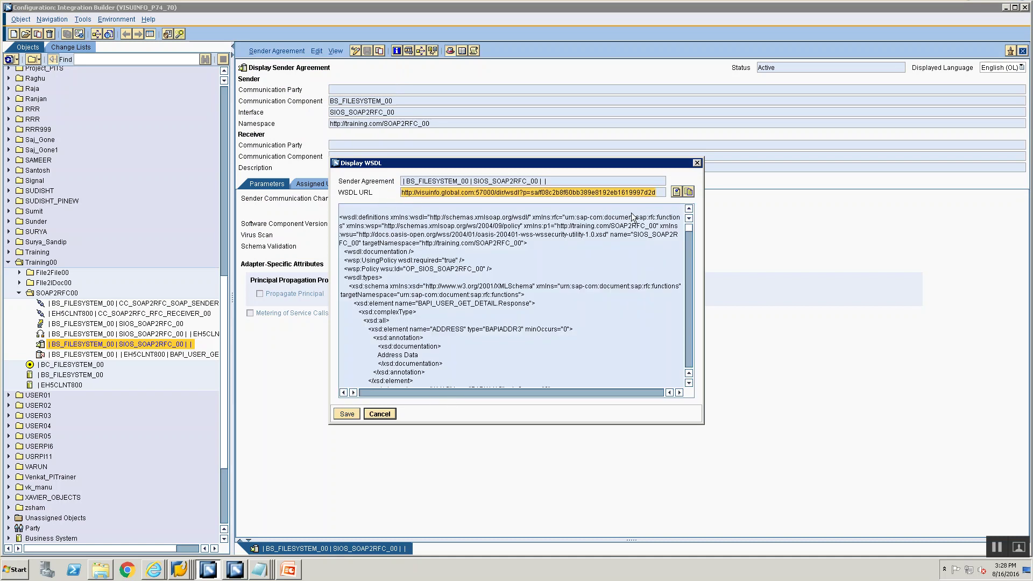
pyautogui.moveTo(263, 569)
pyautogui.click(302, 544)
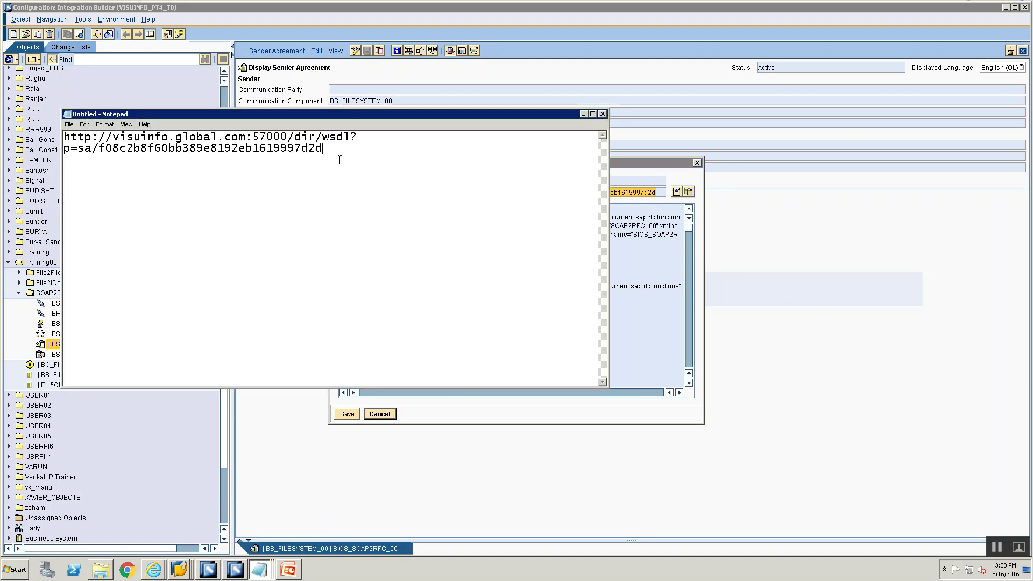
pyautogui.click(618, 334)
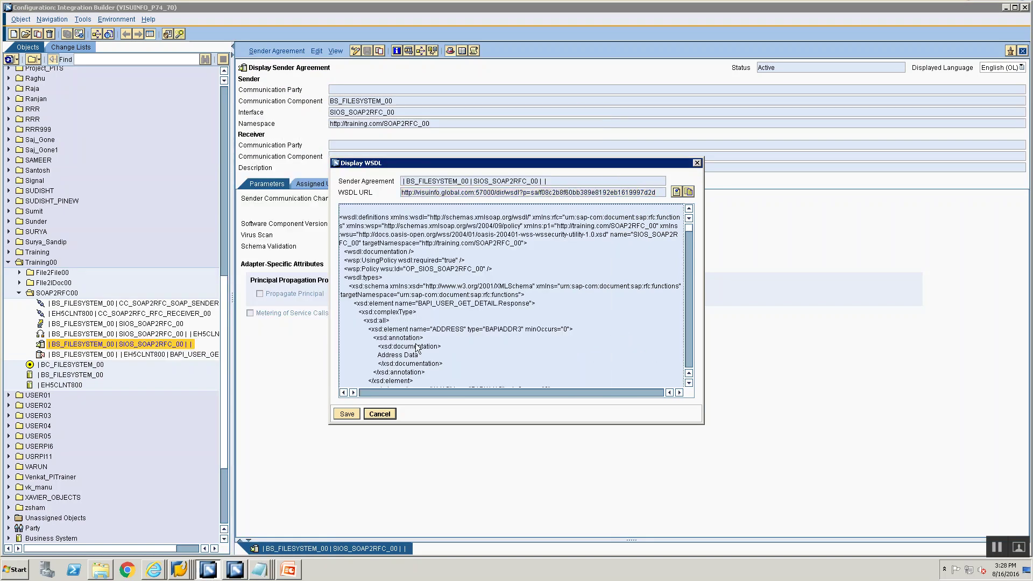
pyautogui.hotkey('ctrl', 'a')
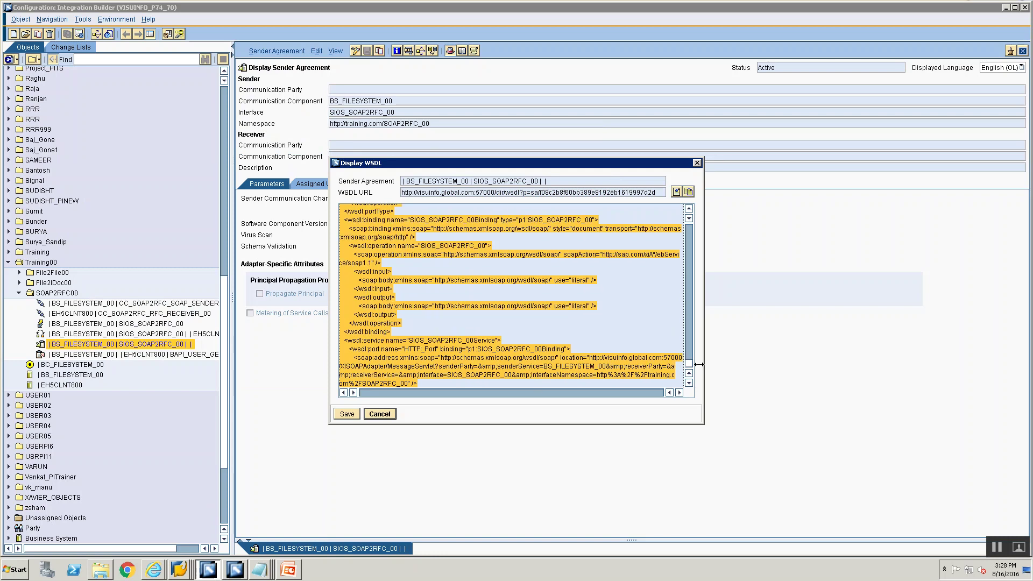
pyautogui.scroll(15, 670, 212)
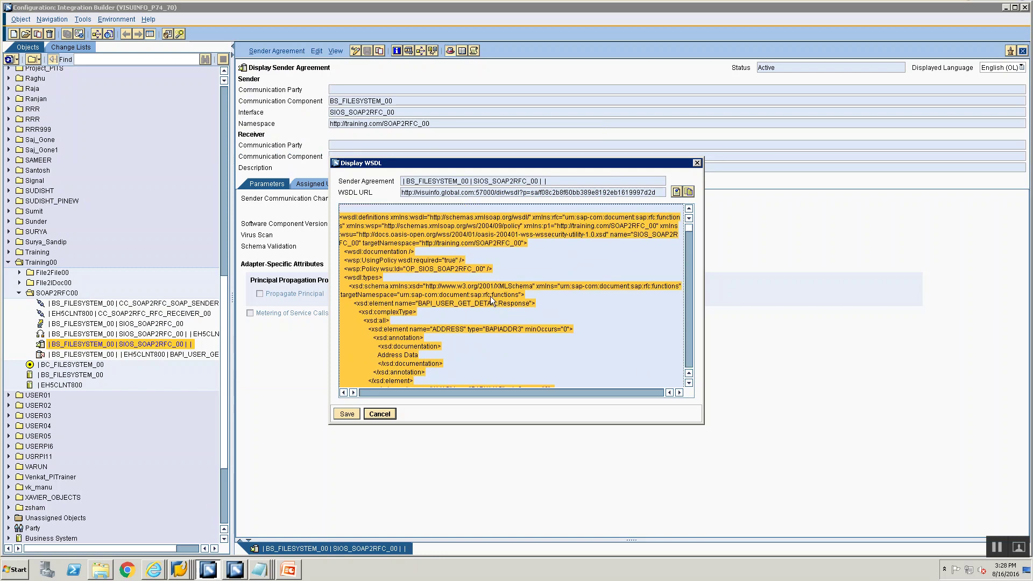
pyautogui.click(259, 569)
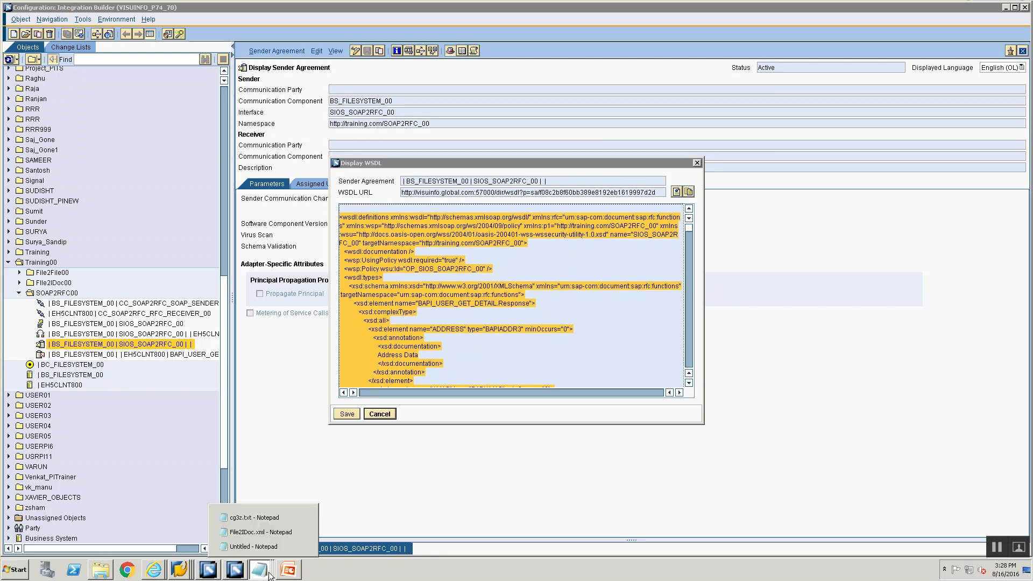
# Step: Open SOAP2RFC.wsdl from the Training folder in Notepad, making Notepad the default program for this file type
pyautogui.click(100, 569)
pyautogui.click(178, 167)
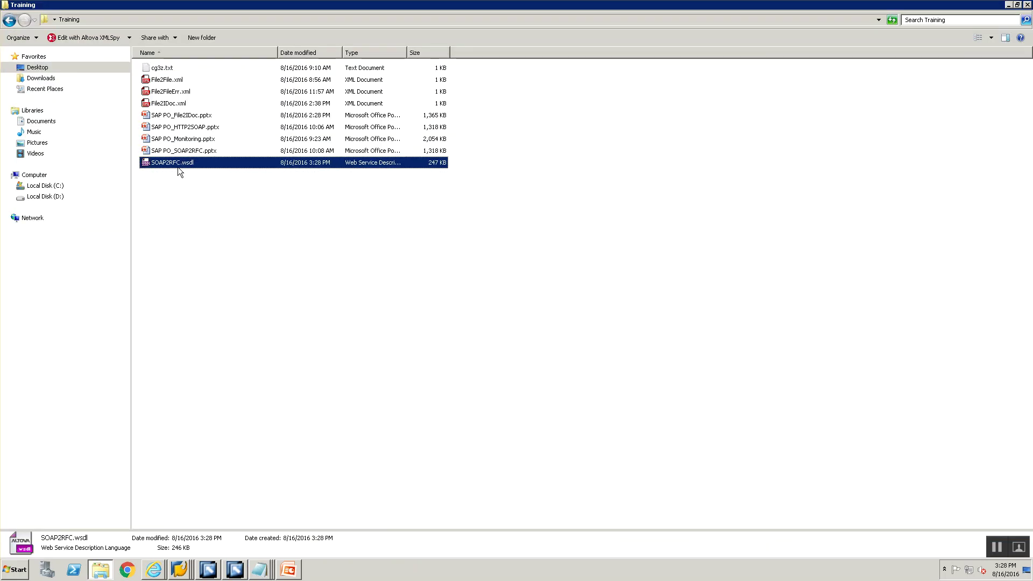
pyautogui.rightClick(177, 167)
pyautogui.moveTo(215, 192)
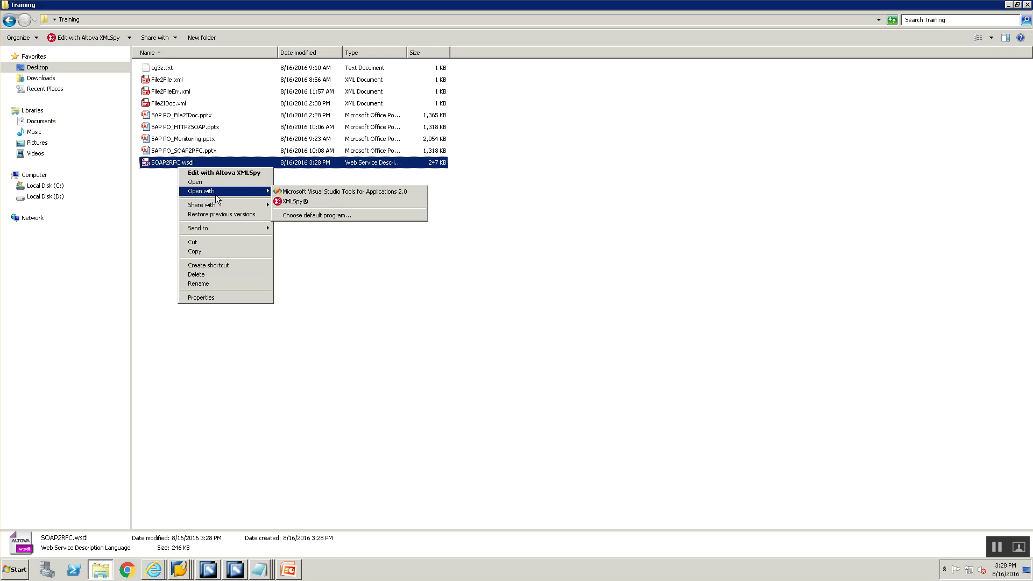
pyautogui.click(163, 164)
pyautogui.rightClick(162, 162)
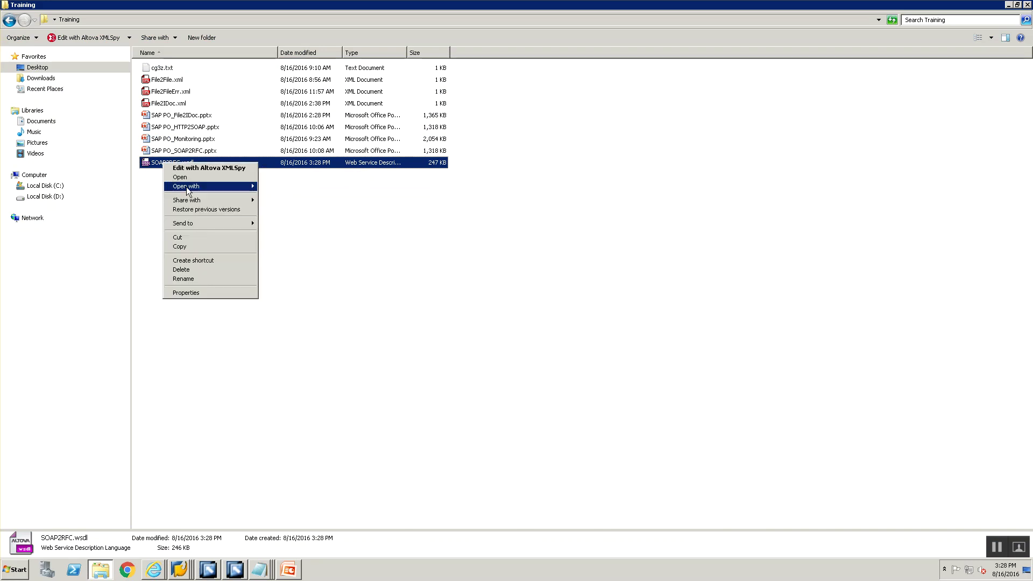
pyautogui.moveTo(221, 185)
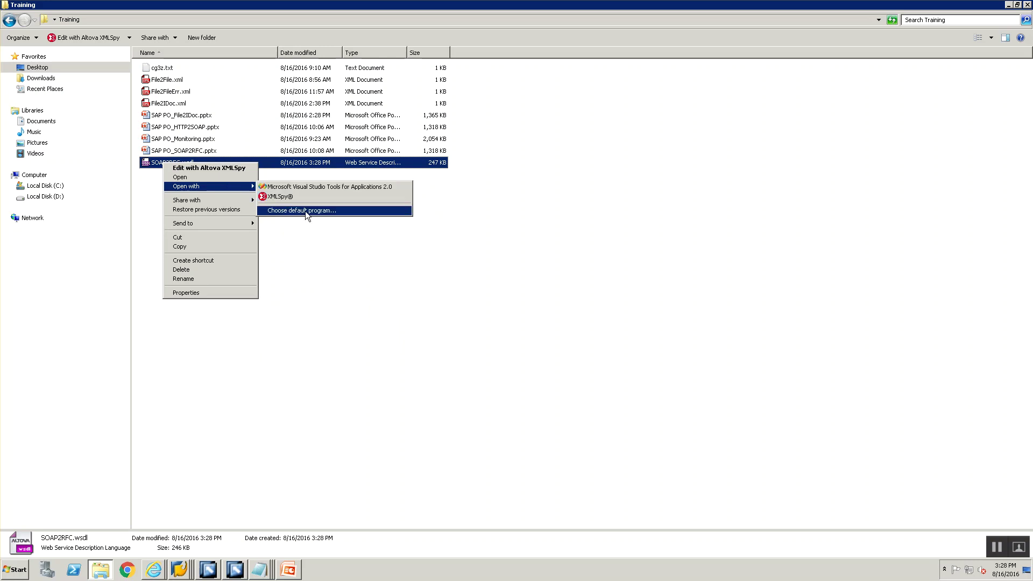
pyautogui.click(304, 210)
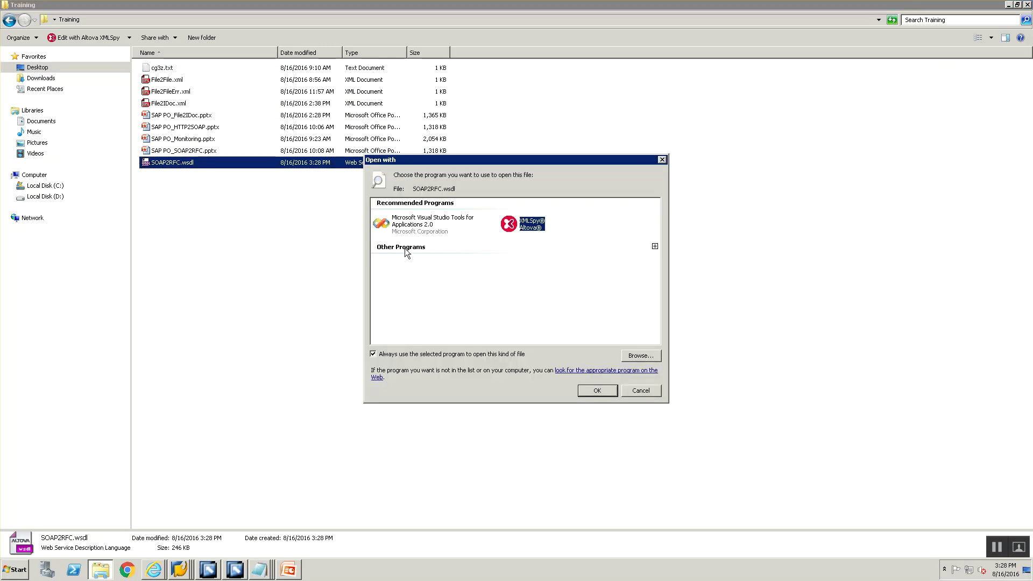
pyautogui.click(655, 246)
pyautogui.scroll(-1, 577, 272)
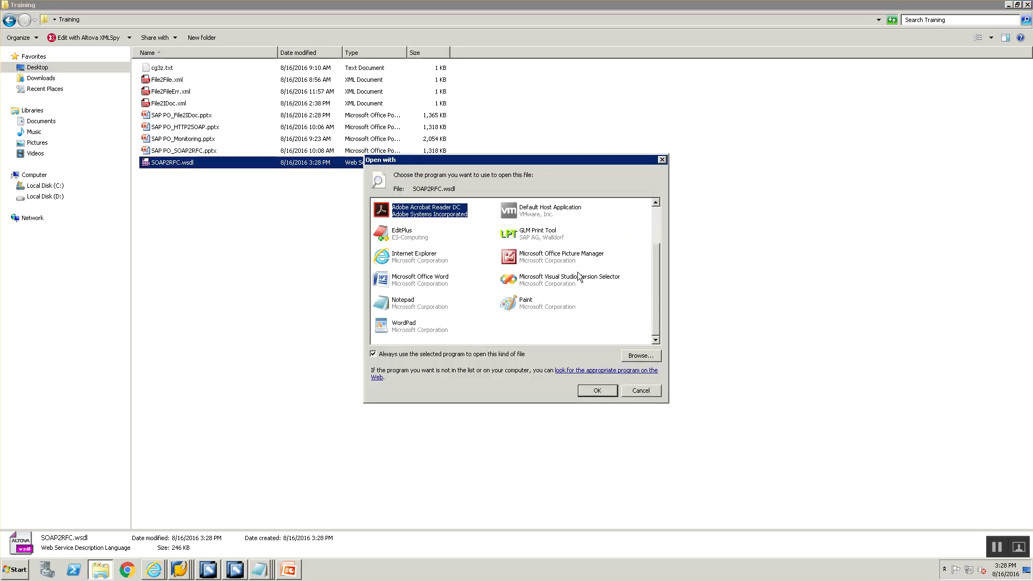
pyautogui.doubleClick(400, 305)
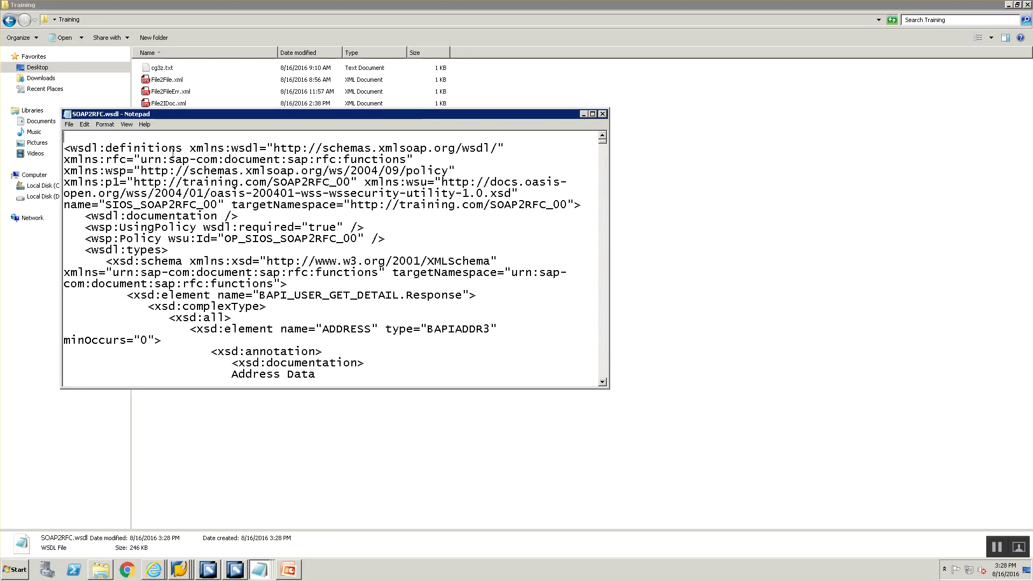
# Step: Delete the blank first line of SOAP2RFC.wsdl, then save and close the file
pyautogui.press('Delete')
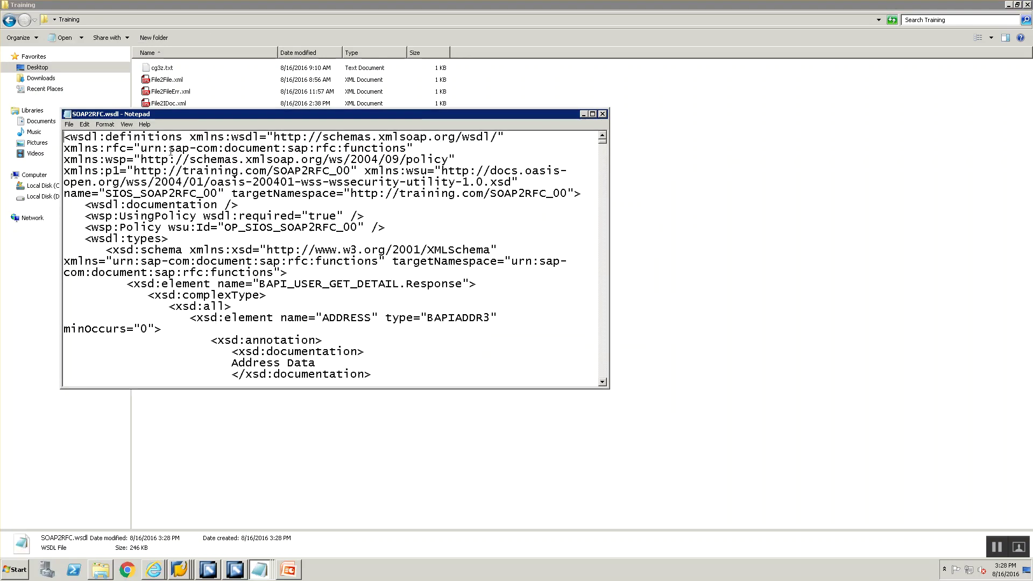
pyautogui.hotkey('ctrl', 's')
pyautogui.click(602, 113)
pyautogui.click(220, 222)
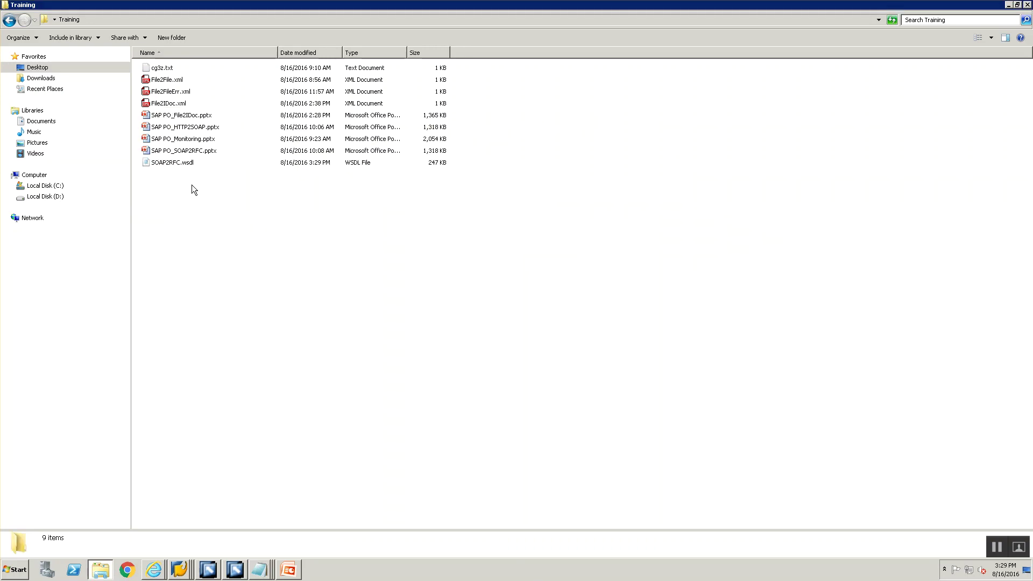
# Step: Select the complete WSDL URL in the untitled Notepad document
pyautogui.click(256, 567)
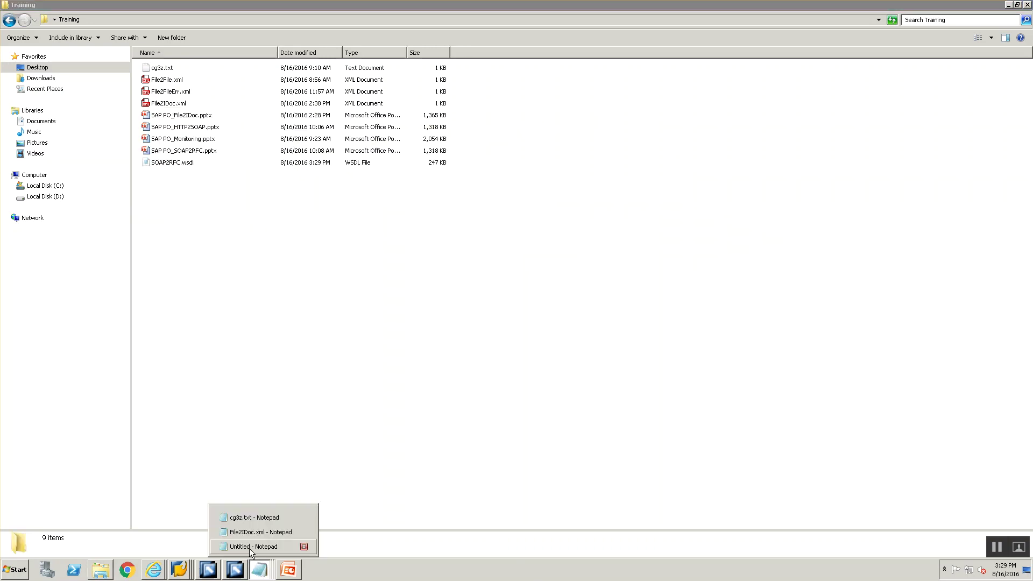
pyautogui.click(249, 546)
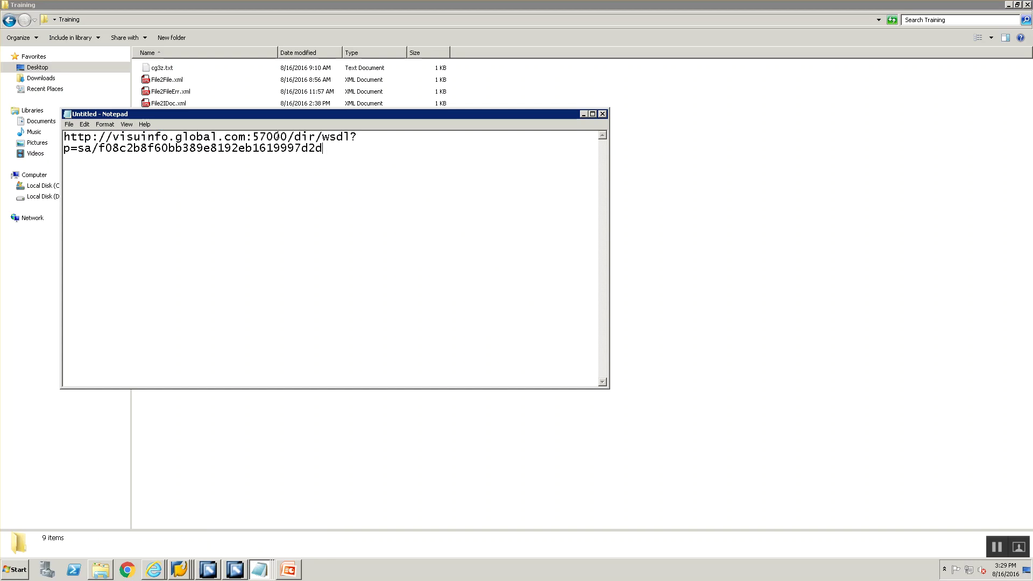
pyautogui.hotkey('ctrl', 'a')
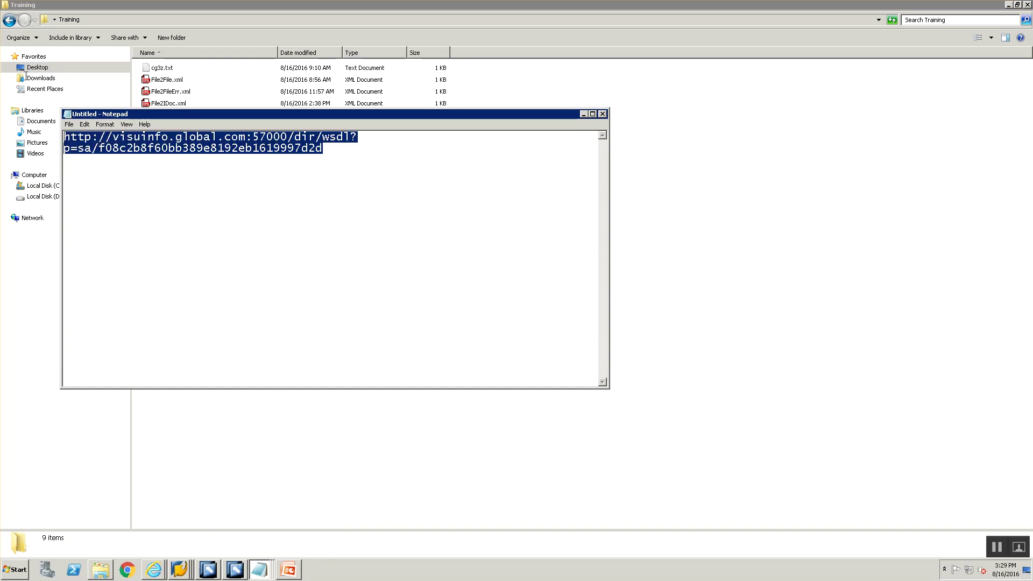